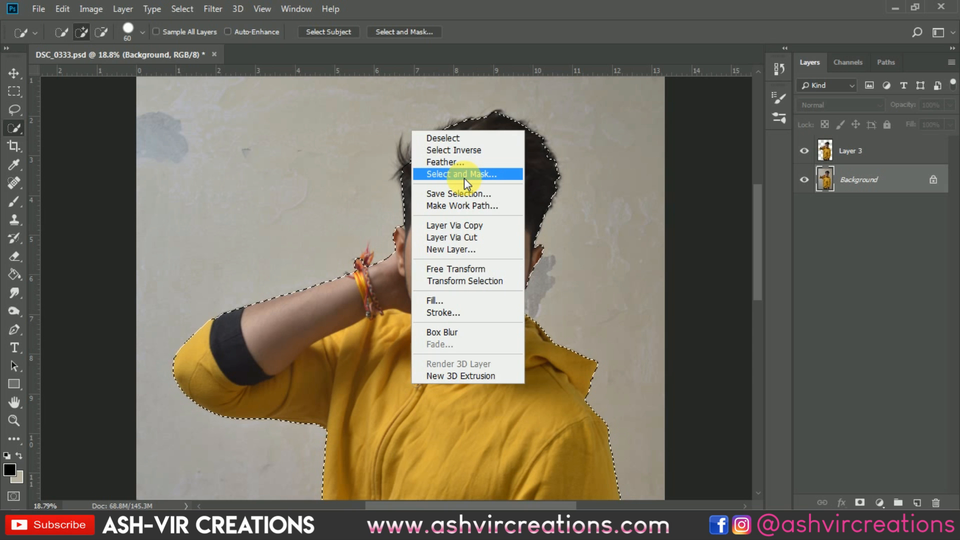
Refine the subject's selection in Select and Mask by brushing along the hair edge with the Refine Edge brush
{"action": "left_click", "coordinate": [464, 175]}
{"action": "scroll", "coordinate": [395, 148], "scroll_direction": "up", "scroll_amount": 2}
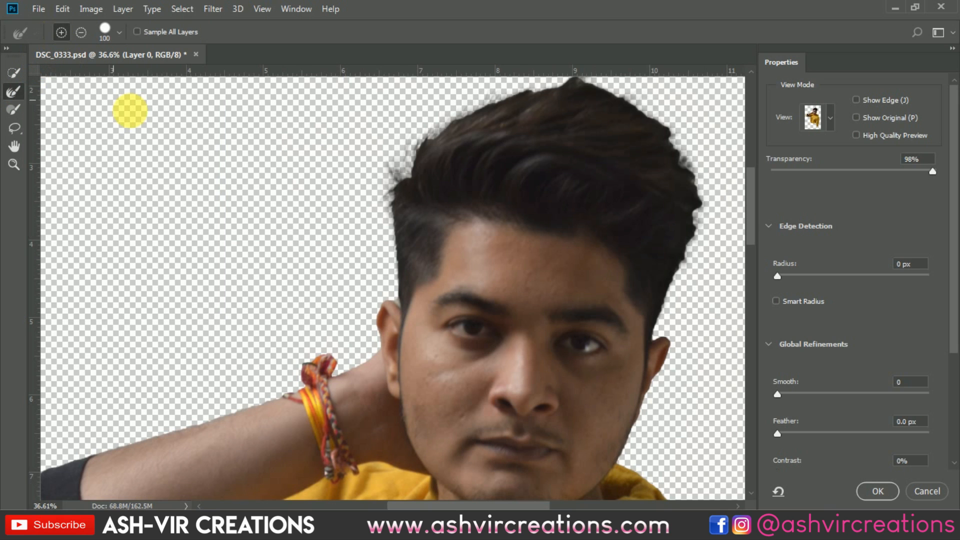
{"action": "mouse_move", "coordinate": [448, 130]}
{"action": "left_mouse_down"}
{"action": "mouse_move", "coordinate": [572, 89]}
{"action": "mouse_move", "coordinate": [635, 100]}
{"action": "mouse_move", "coordinate": [709, 160]}
{"action": "mouse_move", "coordinate": [723, 237]}
{"action": "mouse_move", "coordinate": [703, 266]}
{"action": "mouse_move", "coordinate": [704, 305]}
{"action": "mouse_move", "coordinate": [646, 275]}
{"action": "mouse_move", "coordinate": [397, 216]}
{"action": "mouse_move", "coordinate": [388, 218]}
{"action": "mouse_move", "coordinate": [400, 269]}
{"action": "left_mouse_up"}
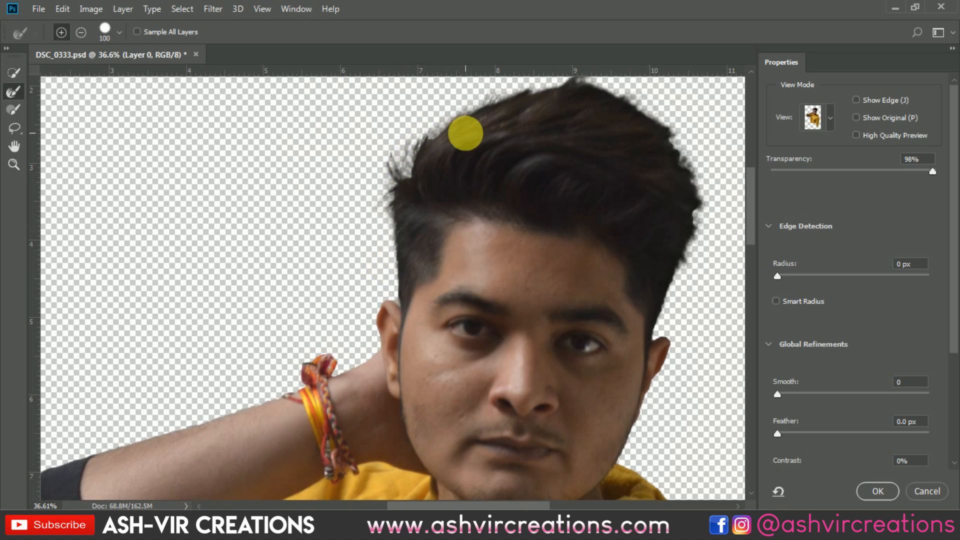
{"action": "left_click", "coordinate": [877, 491]}
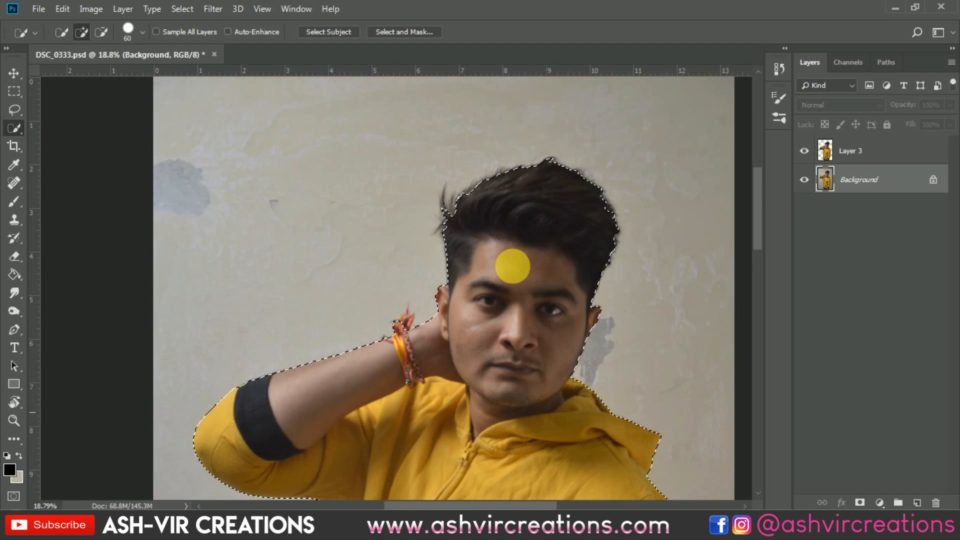
Copy the selected subject from the Background onto a new layer
{"action": "scroll", "coordinate": [513, 266], "scroll_direction": "down", "scroll_amount": 2}
{"action": "right_click", "coordinate": [511, 264]}
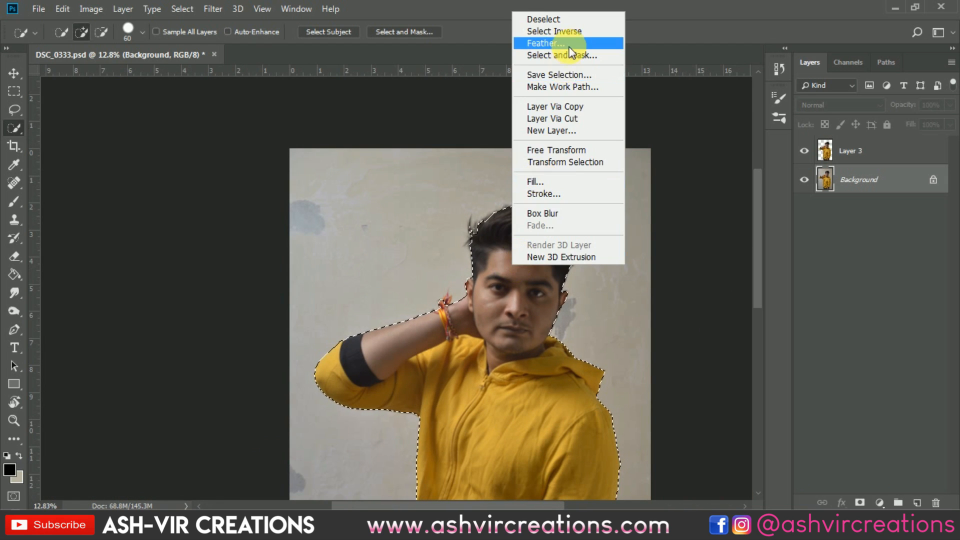
{"action": "left_click", "coordinate": [582, 107]}
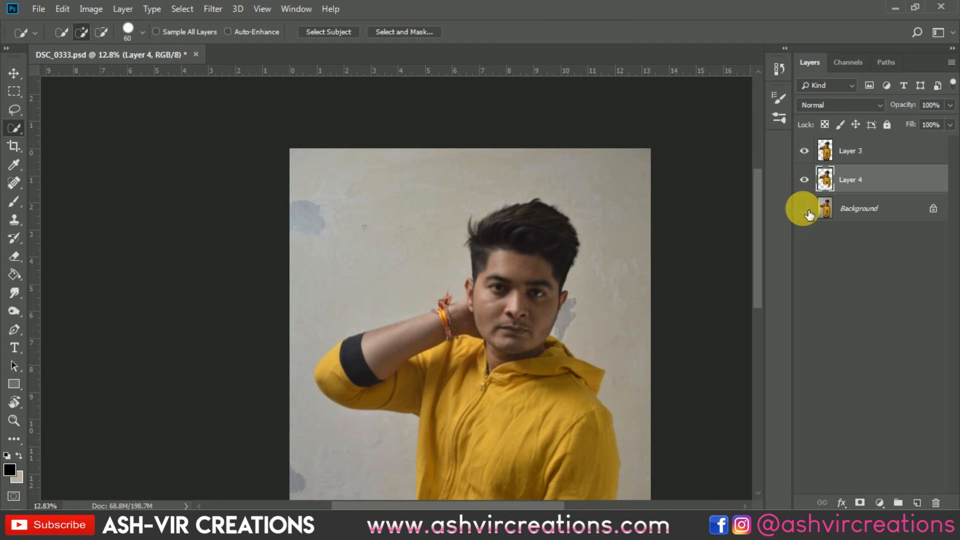
Hide the Background layer and delete the newly copied cutout layer, keeping Layer 3
{"action": "left_click", "coordinate": [804, 208]}
{"action": "key", "text": "Delete"}
{"action": "key", "text": "v"}
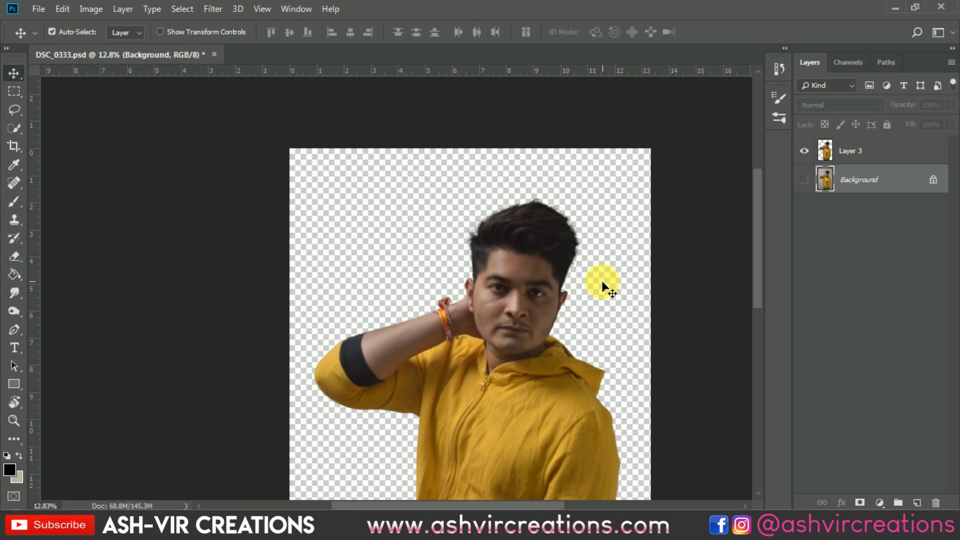
Open the blurred neon sign image asas.jpg from the Arcade BG folder on the Desktop
{"action": "scroll", "coordinate": [530, 287], "scroll_direction": "down", "scroll_amount": 1}
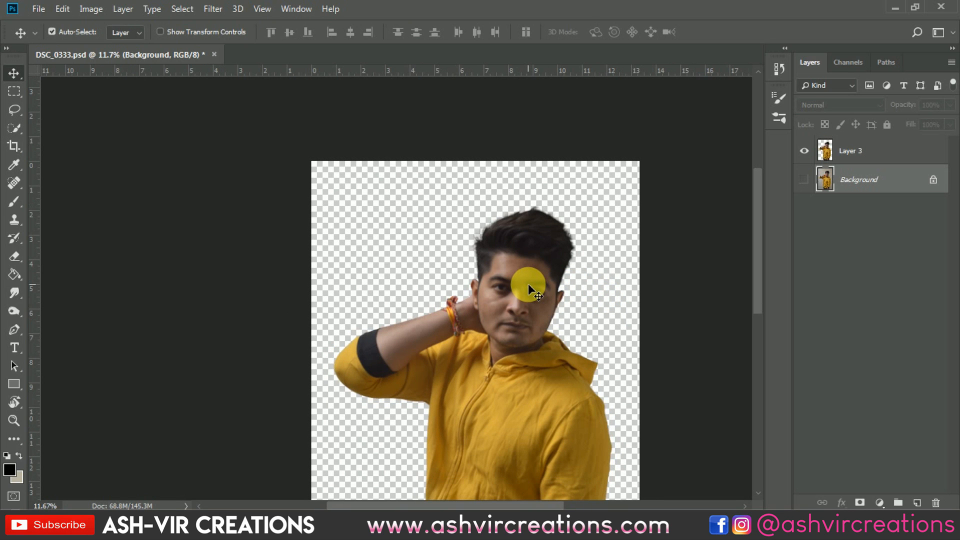
{"action": "scroll", "coordinate": [526, 282], "scroll_direction": "down", "scroll_amount": 1}
{"action": "scroll", "coordinate": [442, 216], "scroll_direction": "down", "scroll_amount": 1}
{"action": "scroll", "coordinate": [436, 214], "scroll_direction": "up", "scroll_amount": 2}
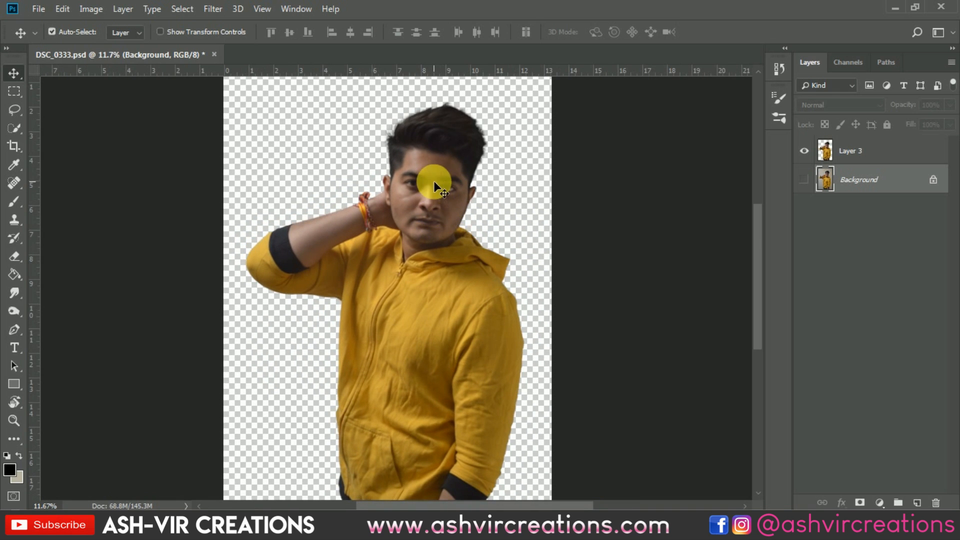
{"action": "scroll", "coordinate": [390, 164], "scroll_direction": "down", "scroll_amount": 2}
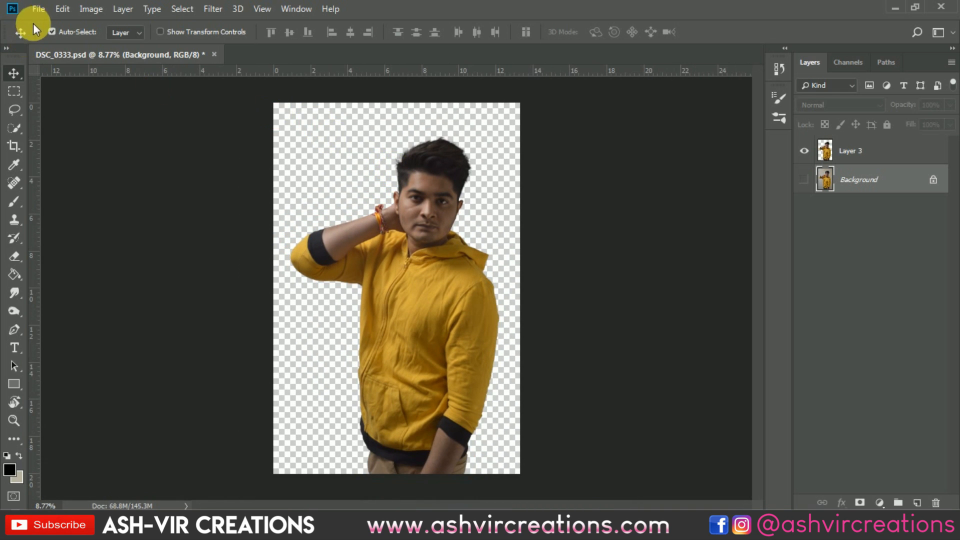
{"action": "left_click", "coordinate": [37, 9]}
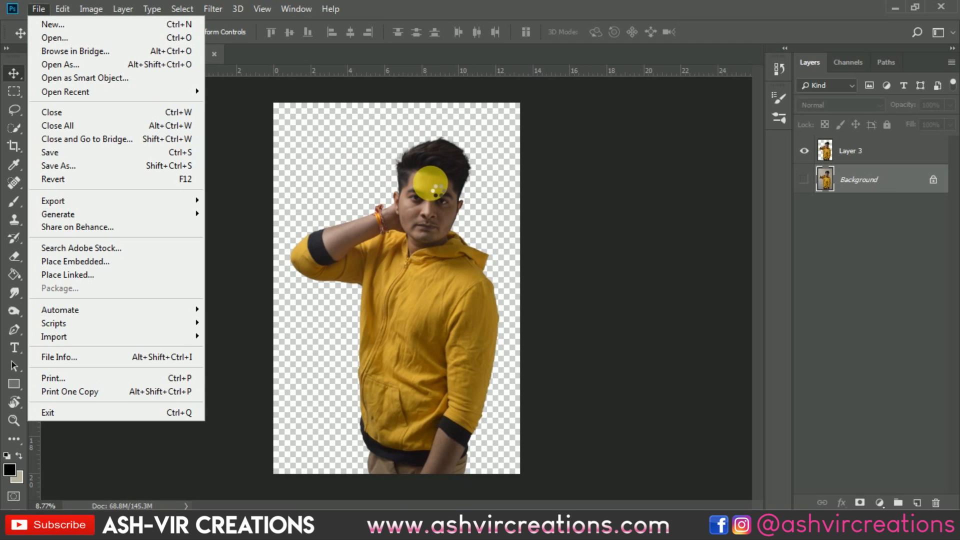
{"action": "key", "text": "ctrl+o"}
{"action": "scroll", "coordinate": [707, 228], "scroll_direction": "down", "scroll_amount": 5}
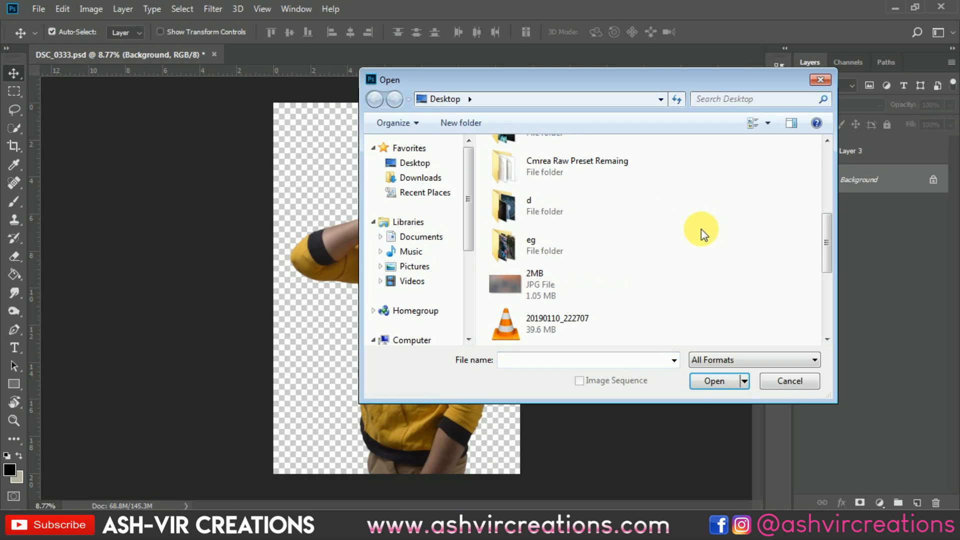
{"action": "scroll", "coordinate": [560, 150], "scroll_direction": "up", "scroll_amount": 1}
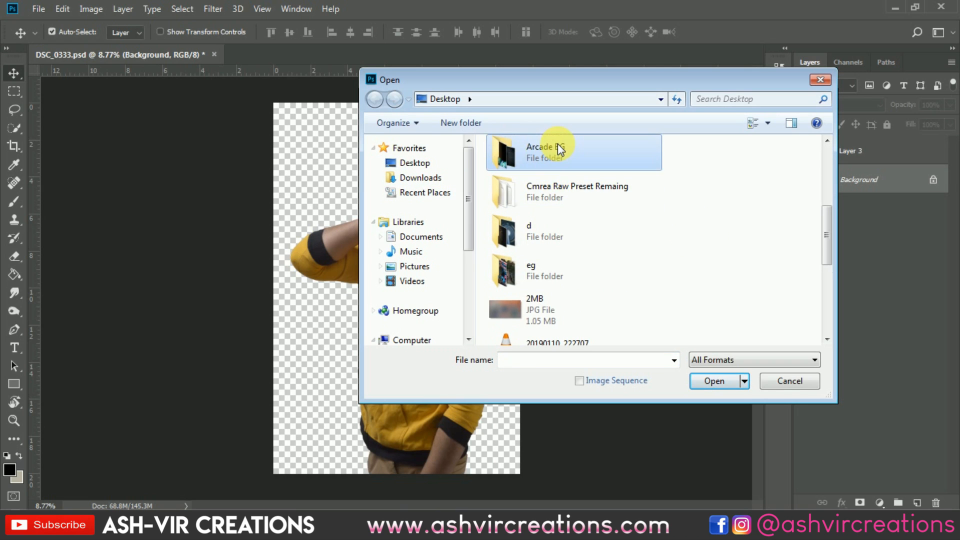
{"action": "double_click", "coordinate": [560, 150]}
{"action": "double_click", "coordinate": [509, 167]}
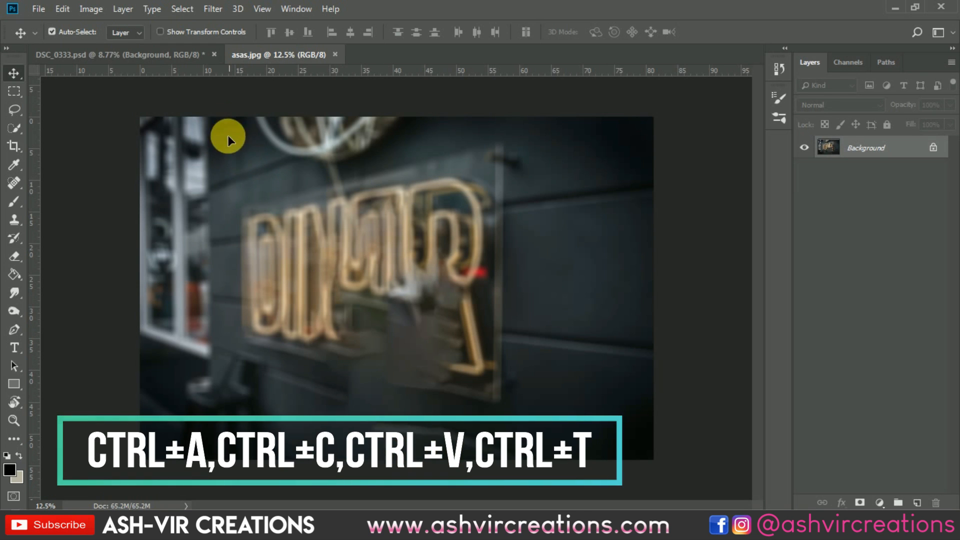
Bring the asas.jpg image into DSC_0333.psd beneath the cutout and shift it into place behind the subject with Free Transform
{"action": "left_click_drag", "start_coordinate": [180, 63], "coordinate": [434, 223]}
{"action": "scroll", "coordinate": [285, 156], "scroll_direction": "up", "scroll_amount": 1}
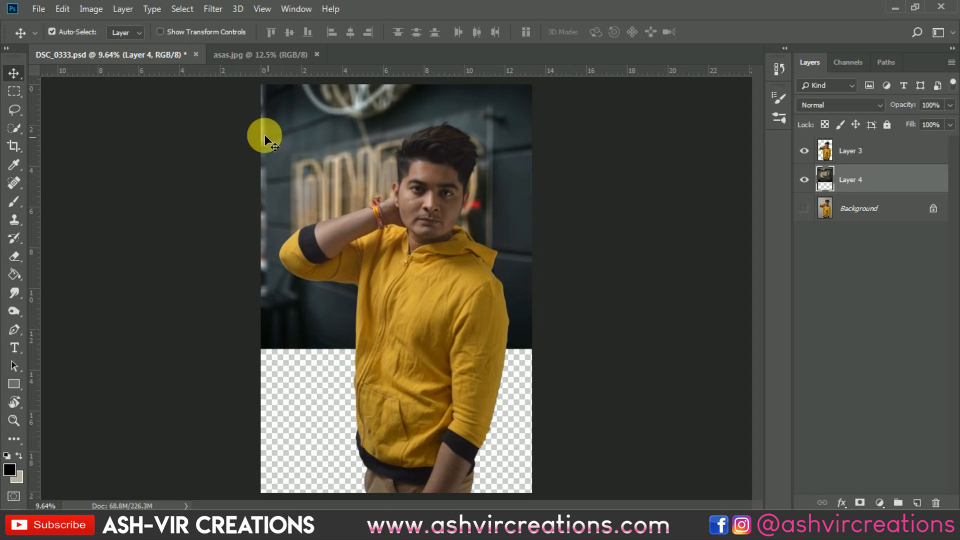
{"action": "left_click", "coordinate": [67, 11]}
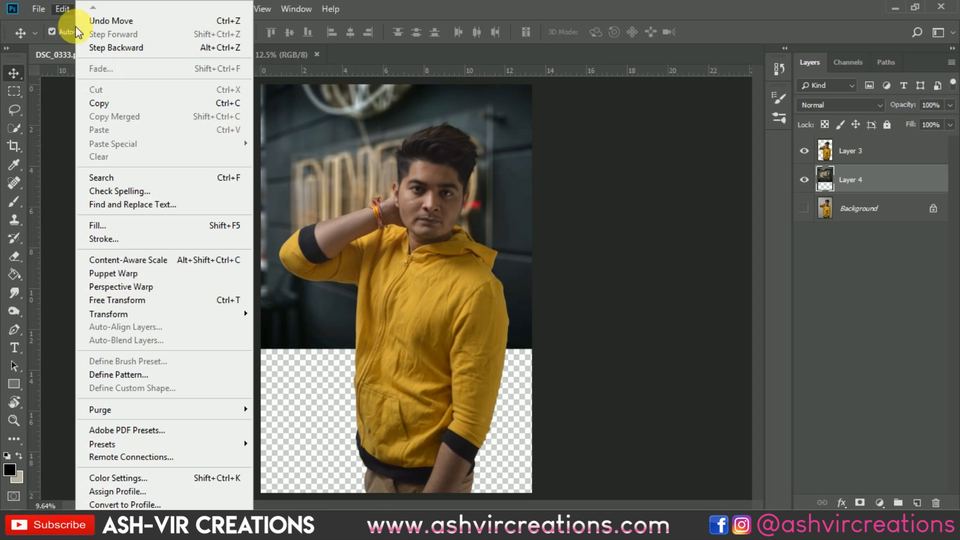
{"action": "left_click", "coordinate": [165, 299]}
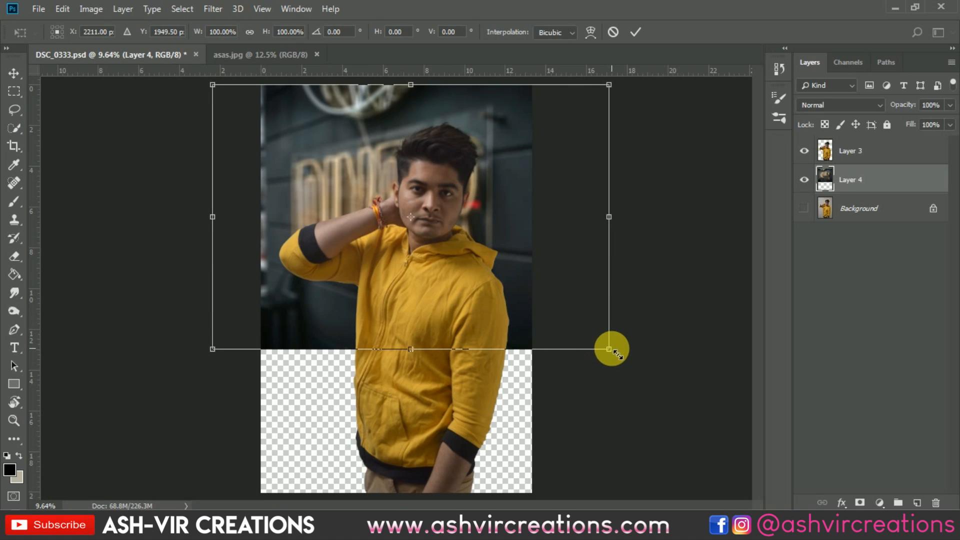
{"action": "mouse_move", "coordinate": [499, 265]}
{"action": "left_mouse_down"}
{"action": "mouse_move", "coordinate": [516, 261]}
{"action": "mouse_move", "coordinate": [505, 259]}
{"action": "left_mouse_up"}
{"action": "key", "text": "Return"}
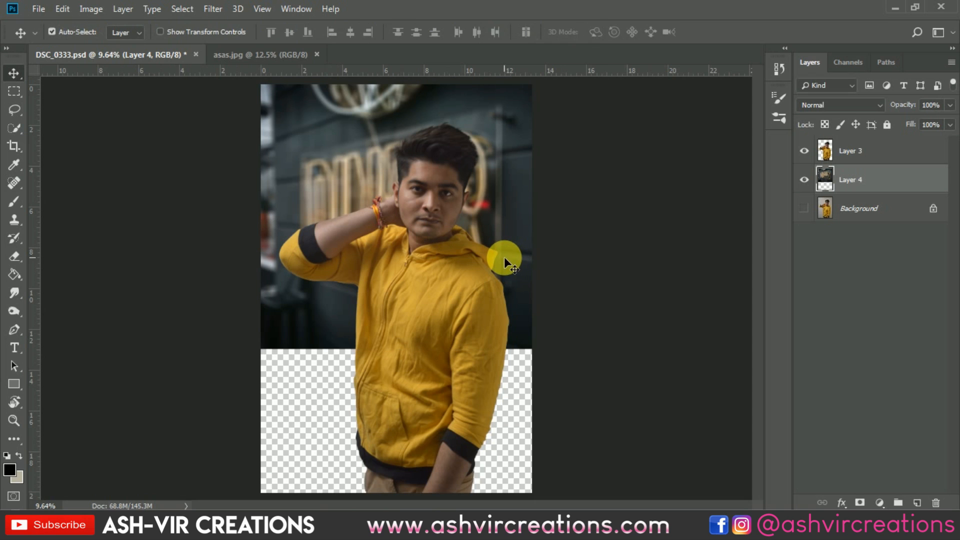
Nudge the neon sign background layer slightly to the left and scale it proportionally to 104.26%
{"action": "scroll", "coordinate": [504, 257], "scroll_direction": "down", "scroll_amount": 2}
{"action": "scroll", "coordinate": [442, 147], "scroll_direction": "up", "scroll_amount": 2}
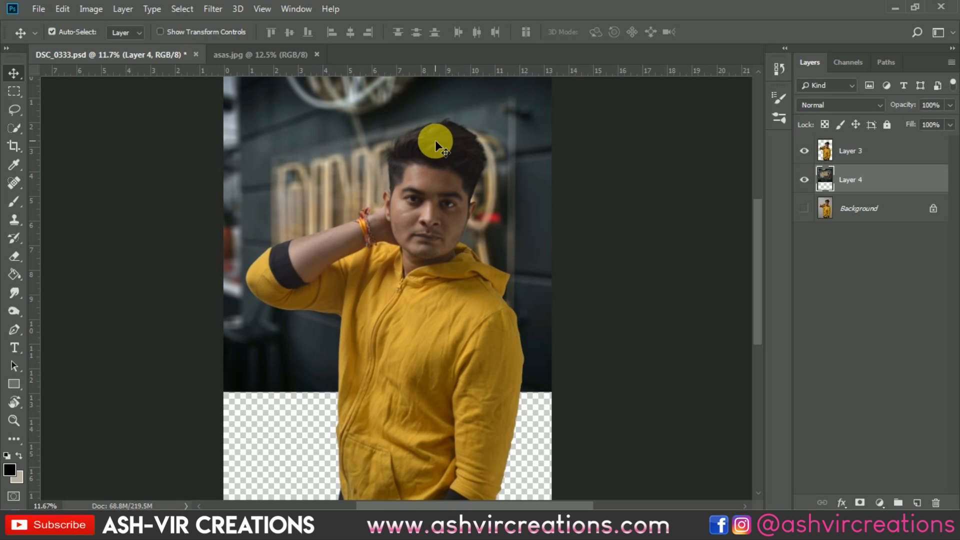
{"action": "mouse_move", "coordinate": [519, 199]}
{"action": "left_mouse_down"}
{"action": "mouse_move", "coordinate": [508, 212]}
{"action": "mouse_move", "coordinate": [511, 203]}
{"action": "left_mouse_up"}
{"action": "key", "text": "ctrl+t"}
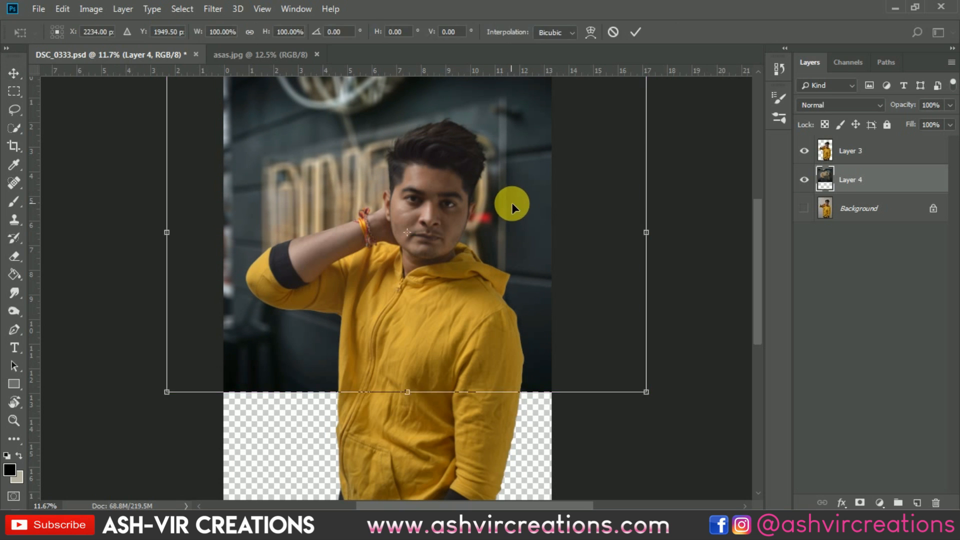
{"action": "scroll", "coordinate": [523, 240], "scroll_direction": "down", "scroll_amount": 2}
{"action": "mouse_move", "coordinate": [560, 133]}
{"action": "left_mouse_down"}
{"action": "mouse_move", "coordinate": [572, 125]}
{"action": "mouse_move", "coordinate": [564, 128]}
{"action": "left_mouse_up"}
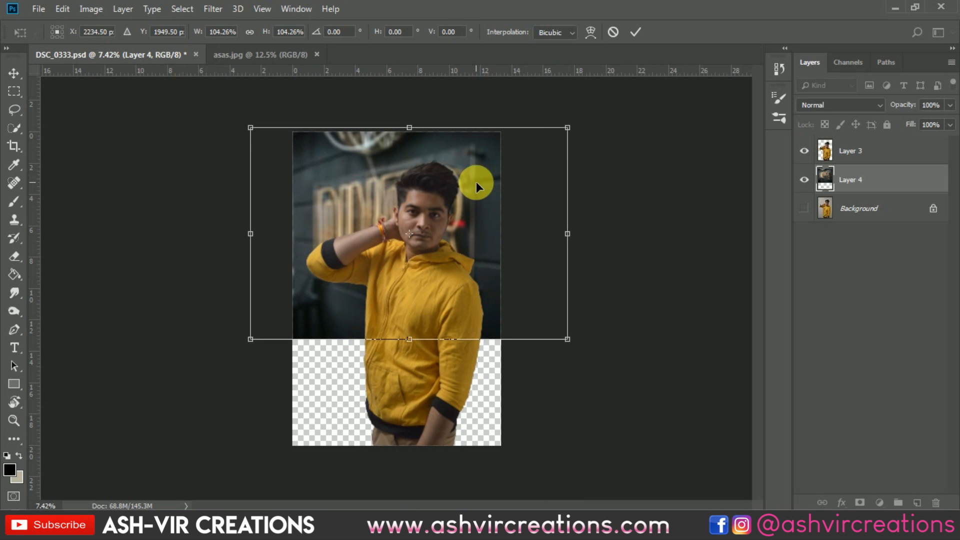
Reposition the enlarged background layer to about X 2334.5, Y 1826.5 px and apply the transform
{"action": "scroll", "coordinate": [476, 181], "scroll_direction": "up", "scroll_amount": 1}
{"action": "mouse_move", "coordinate": [500, 209]}
{"action": "left_mouse_down"}
{"action": "mouse_move", "coordinate": [514, 211]}
{"action": "mouse_move", "coordinate": [509, 203]}
{"action": "left_mouse_up"}
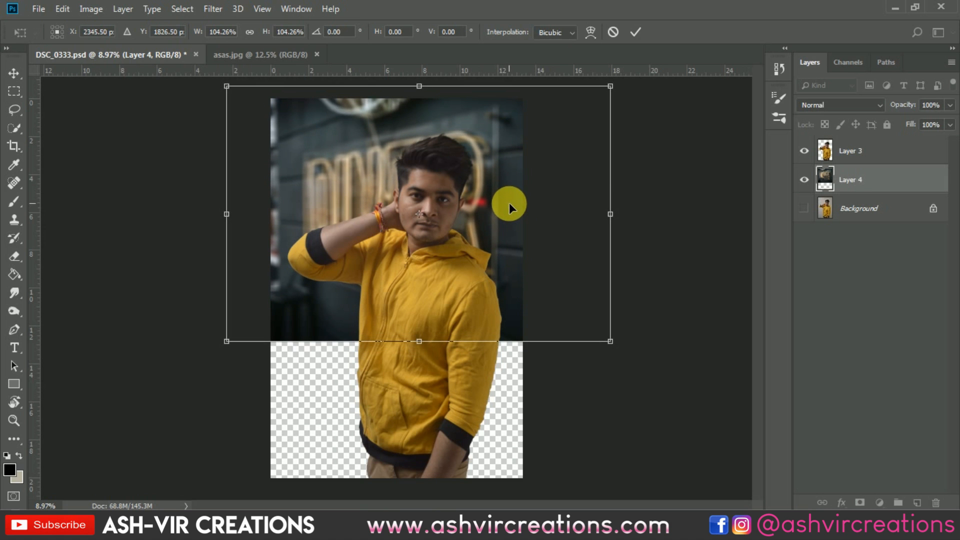
{"action": "scroll", "coordinate": [428, 150], "scroll_direction": "up", "scroll_amount": 7}
{"action": "left_click_drag", "start_coordinate": [479, 148], "coordinate": [467, 205]}
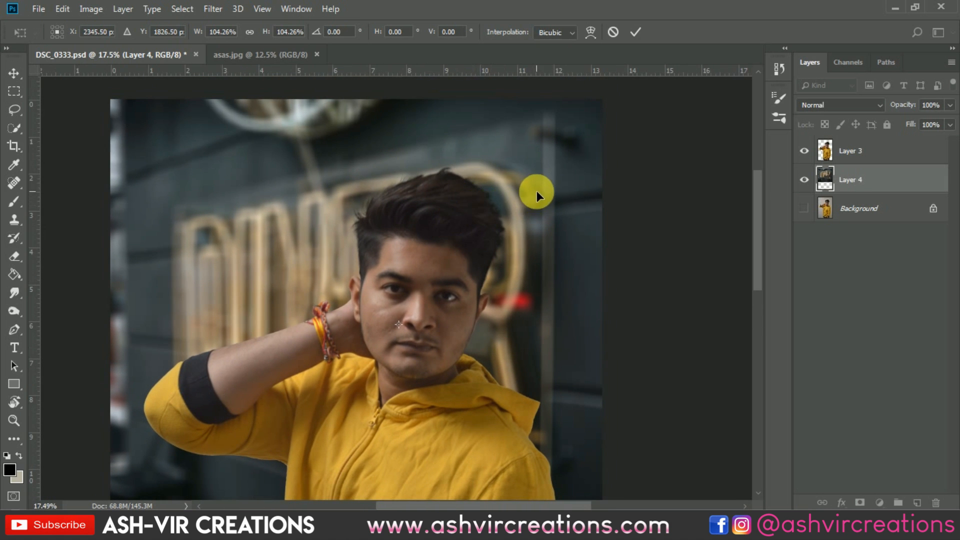
{"action": "left_click_drag", "start_coordinate": [539, 183], "coordinate": [538, 181]}
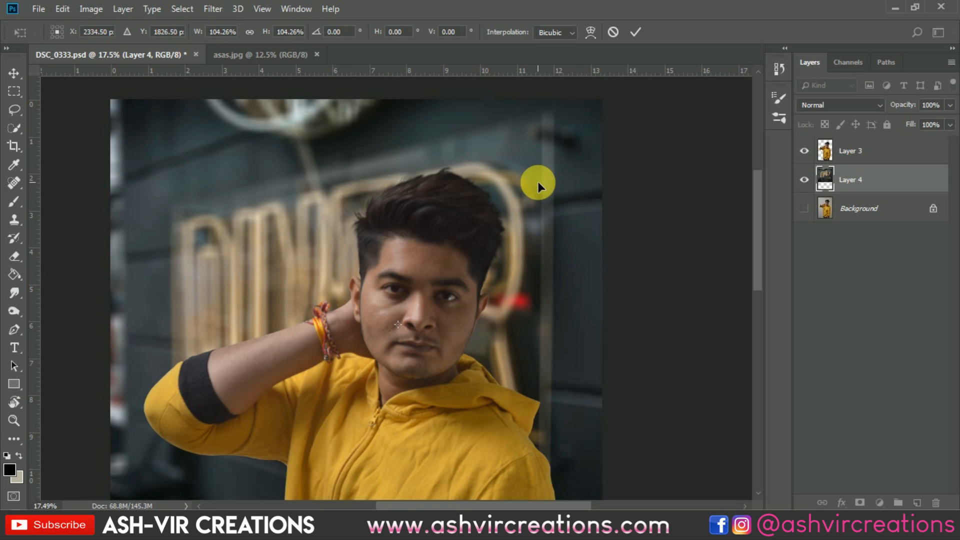
{"action": "scroll", "coordinate": [532, 181], "scroll_direction": "down", "scroll_amount": 5}
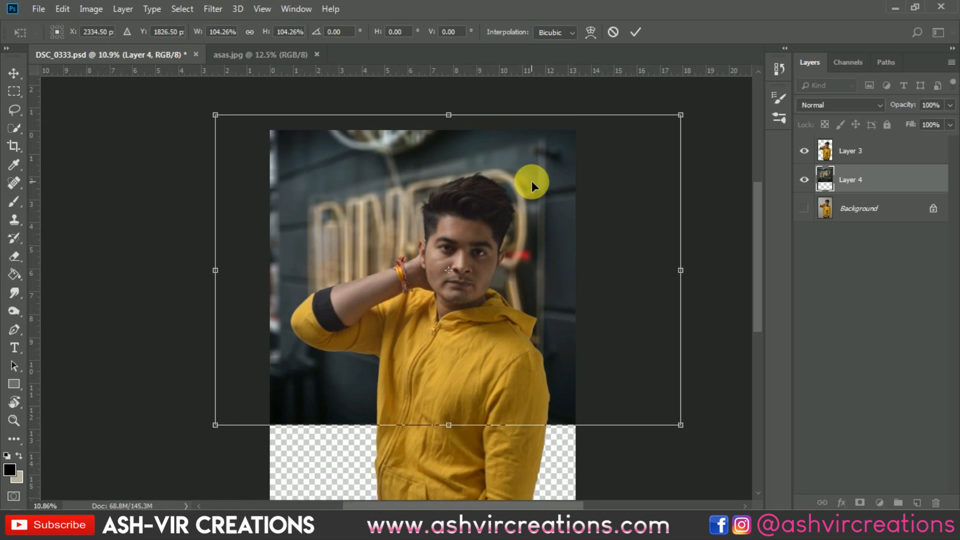
{"action": "scroll", "coordinate": [517, 135], "scroll_direction": "down", "scroll_amount": 2}
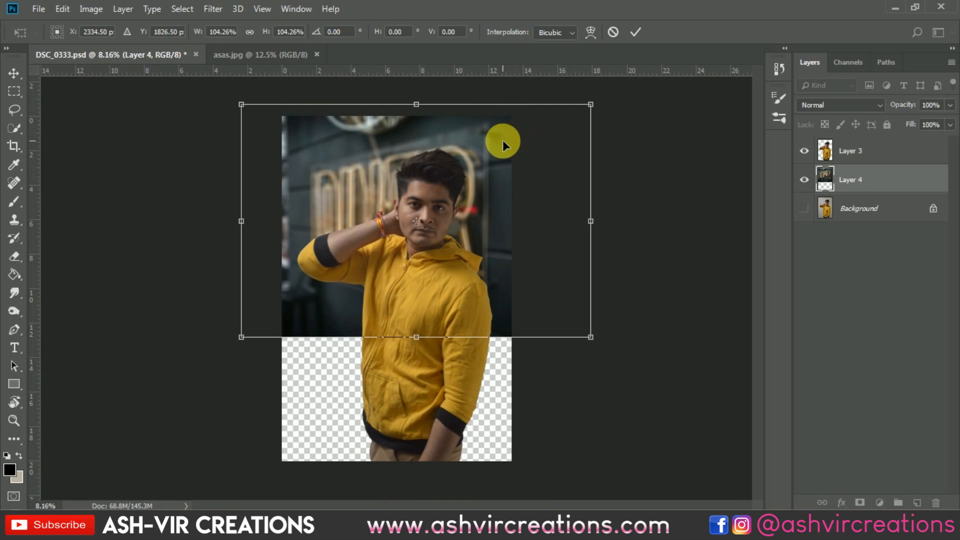
{"action": "key", "text": "Return"}
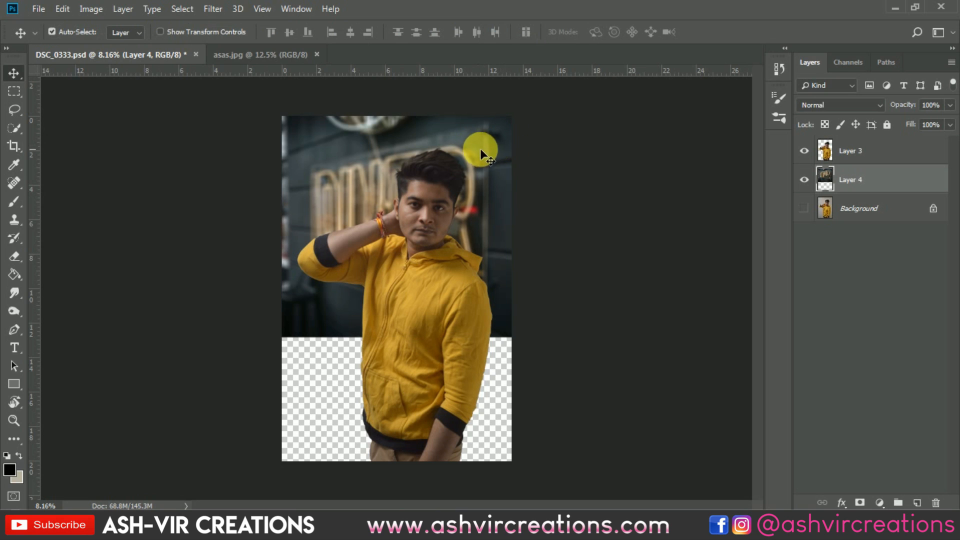
Set up a 1:1 (Square) crop framing the subject's head and torso, excluding the transparent area below the background image
{"action": "left_click", "coordinate": [14, 146]}
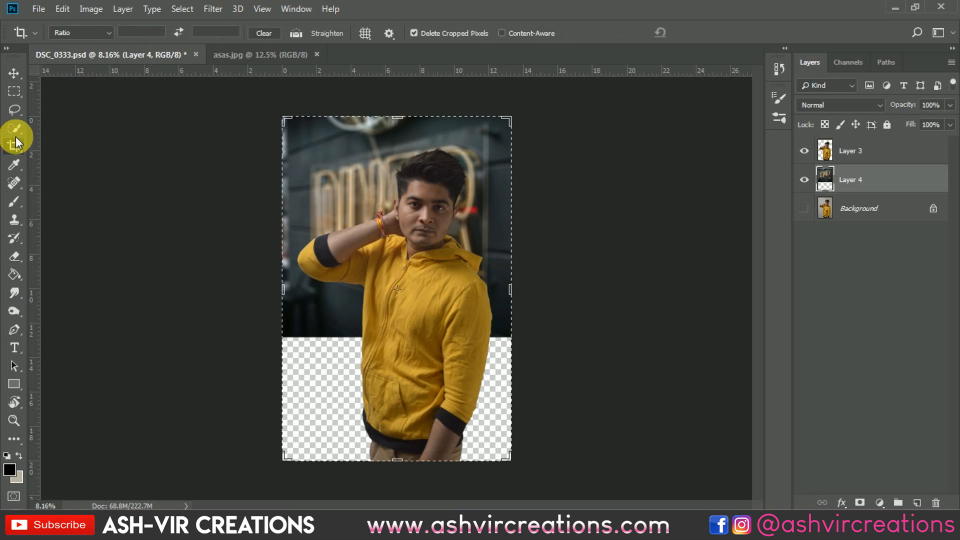
{"action": "left_click", "coordinate": [92, 31]}
{"action": "left_click", "coordinate": [95, 88]}
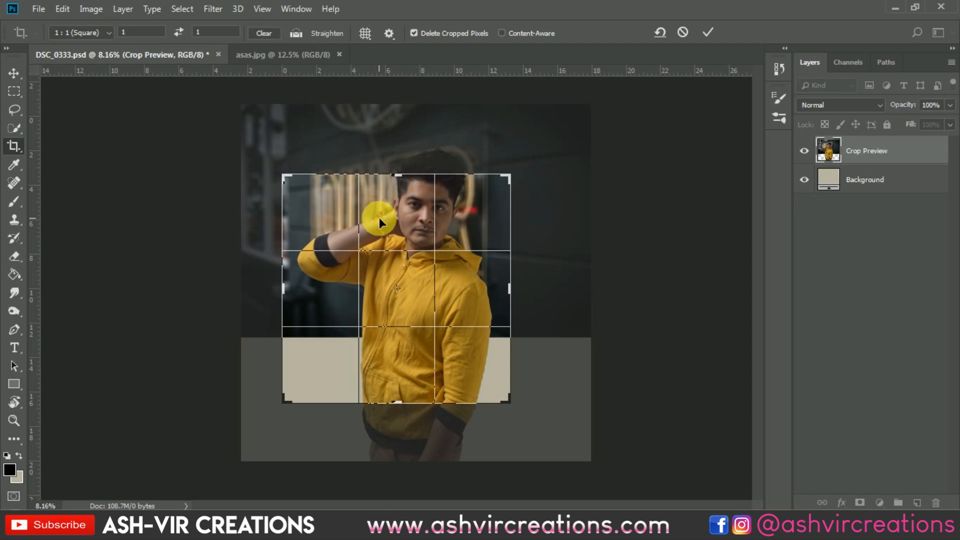
{"action": "left_click_drag", "start_coordinate": [458, 214], "coordinate": [440, 275]}
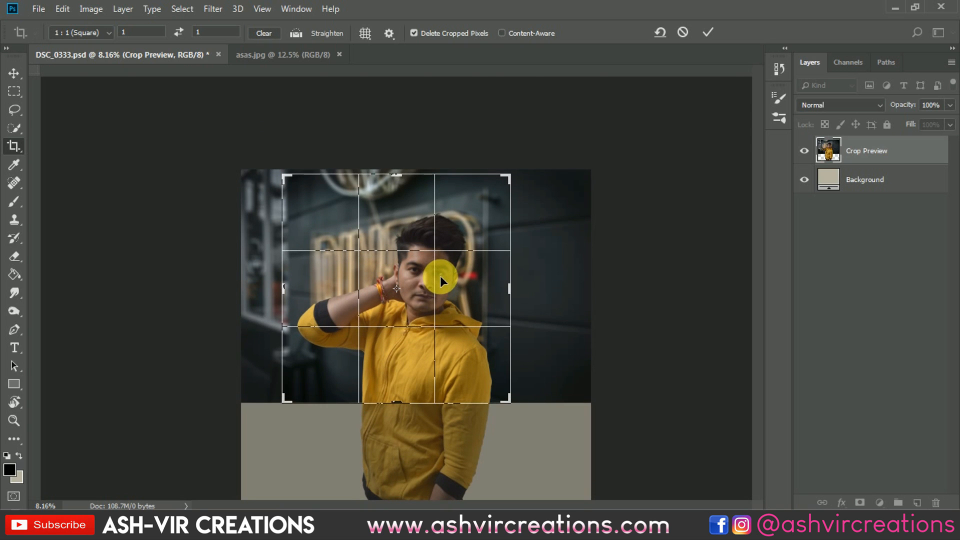
{"action": "scroll", "coordinate": [379, 212], "scroll_direction": "up", "scroll_amount": 3}
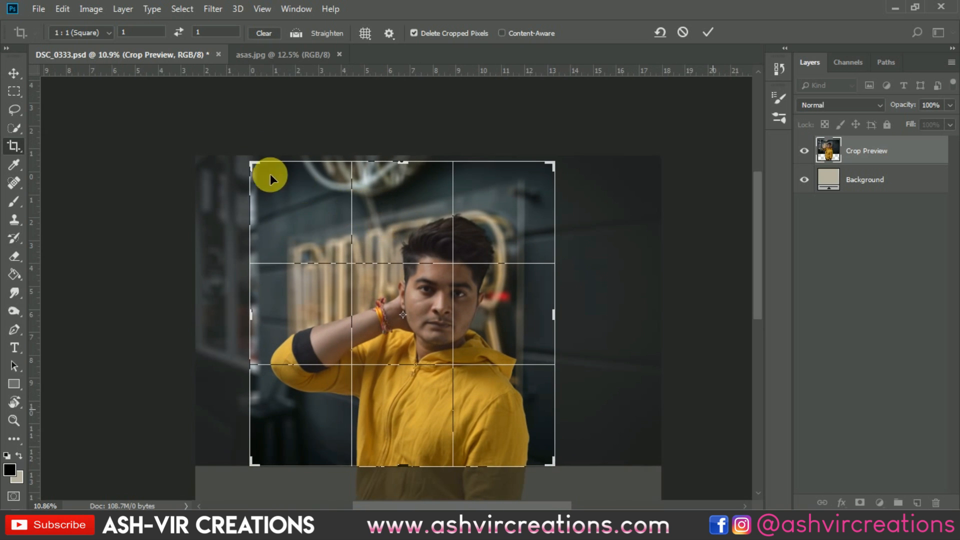
{"action": "left_click_drag", "start_coordinate": [250, 173], "coordinate": [248, 162]}
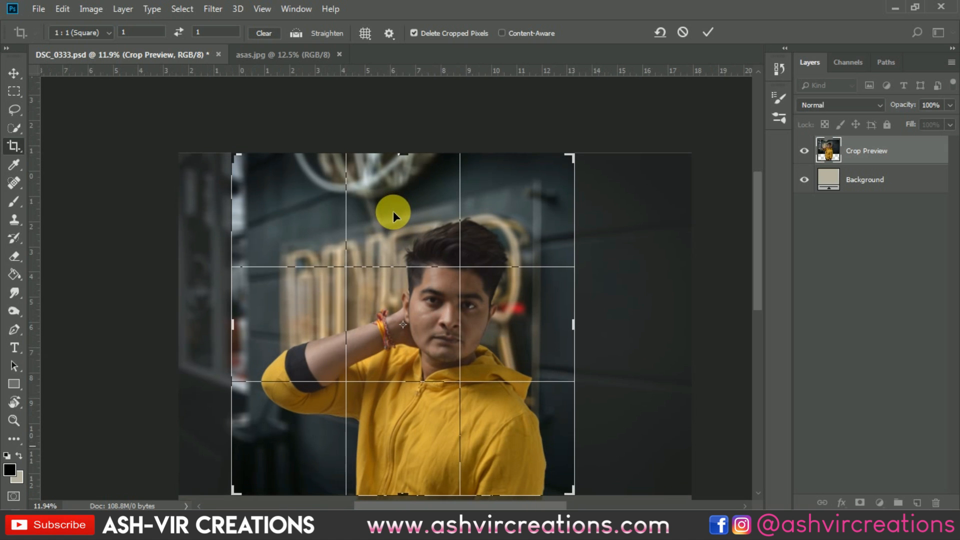
Shift the image slightly to the left inside the square crop frame and apply the crop
{"action": "scroll", "coordinate": [409, 223], "scroll_direction": "down", "scroll_amount": 1}
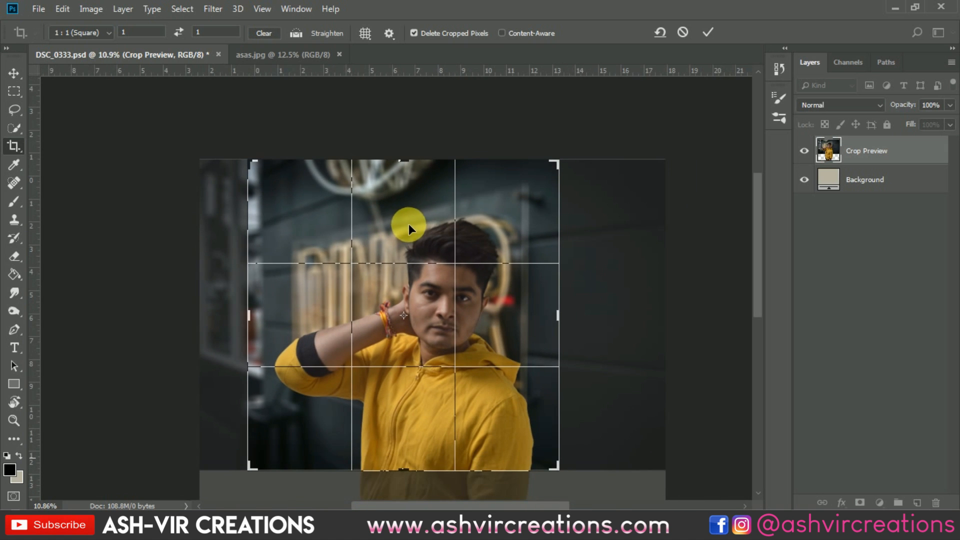
{"action": "scroll", "coordinate": [489, 280], "scroll_direction": "up", "scroll_amount": 1}
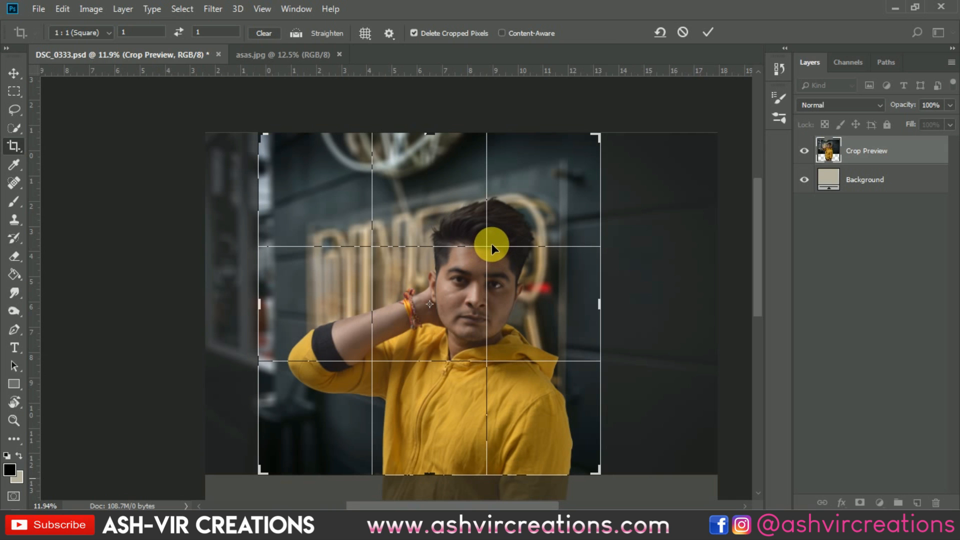
{"action": "scroll", "coordinate": [491, 244], "scroll_direction": "up", "scroll_amount": 1}
{"action": "scroll", "coordinate": [491, 244], "scroll_direction": "down", "scroll_amount": 1}
{"action": "left_click_drag", "start_coordinate": [503, 239], "coordinate": [500, 239]}
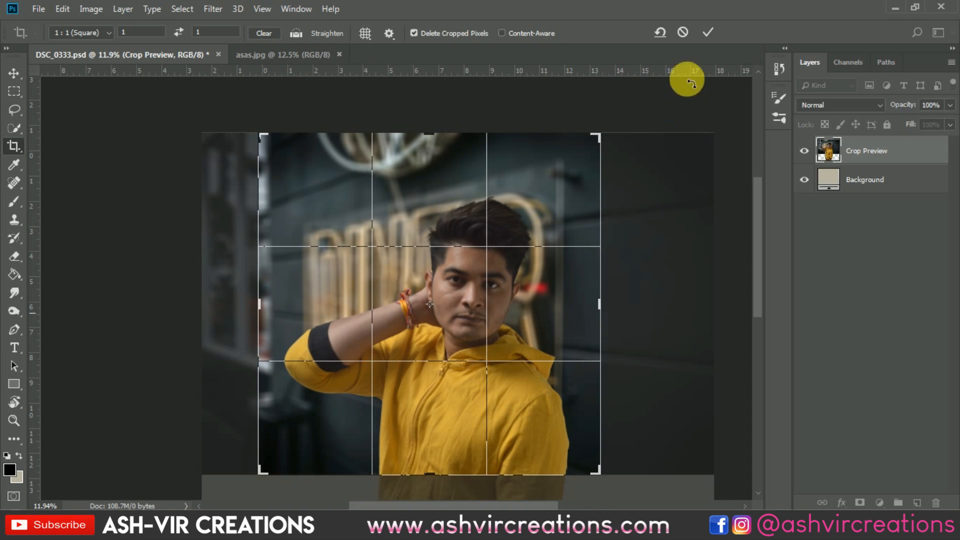
{"action": "left_click", "coordinate": [704, 33]}
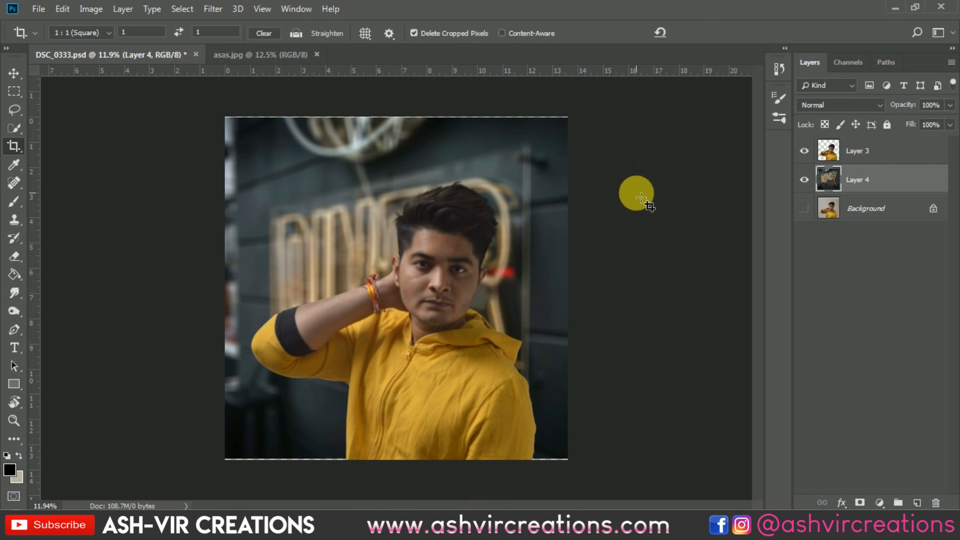
Stretch the neon sign background layer to 100.44% height so it fully covers the square canvas, and apply the transform
{"action": "key", "text": "v"}
{"action": "right_click", "coordinate": [547, 188]}
{"action": "left_click", "coordinate": [554, 194]}
{"action": "key", "text": "ctrl+t"}
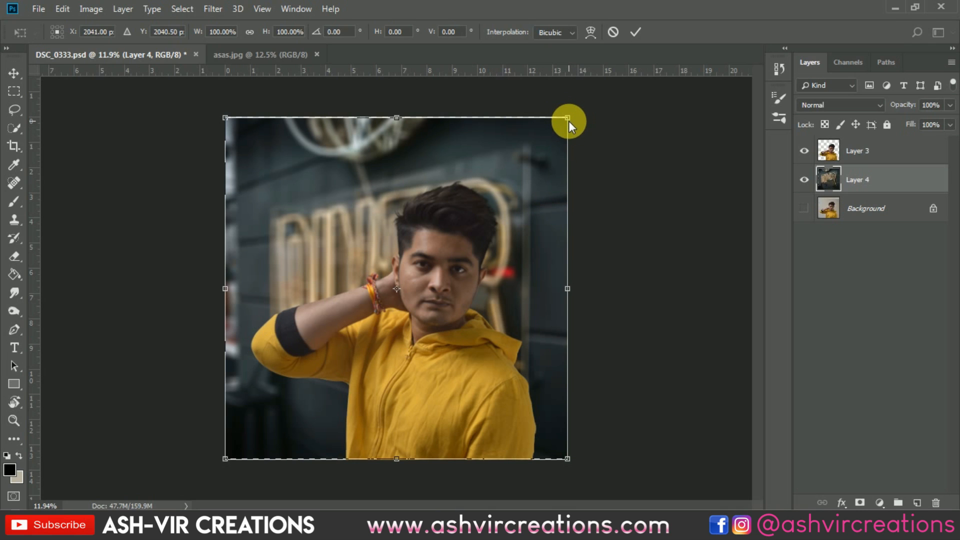
{"action": "left_click_drag", "start_coordinate": [569, 119], "coordinate": [569, 117]}
{"action": "mouse_move", "coordinate": [569, 459]}
{"action": "left_mouse_down"}
{"action": "mouse_move", "coordinate": [566, 467]}
{"action": "mouse_move", "coordinate": [570, 459]}
{"action": "left_mouse_up"}
{"action": "double_click", "coordinate": [485, 188]}
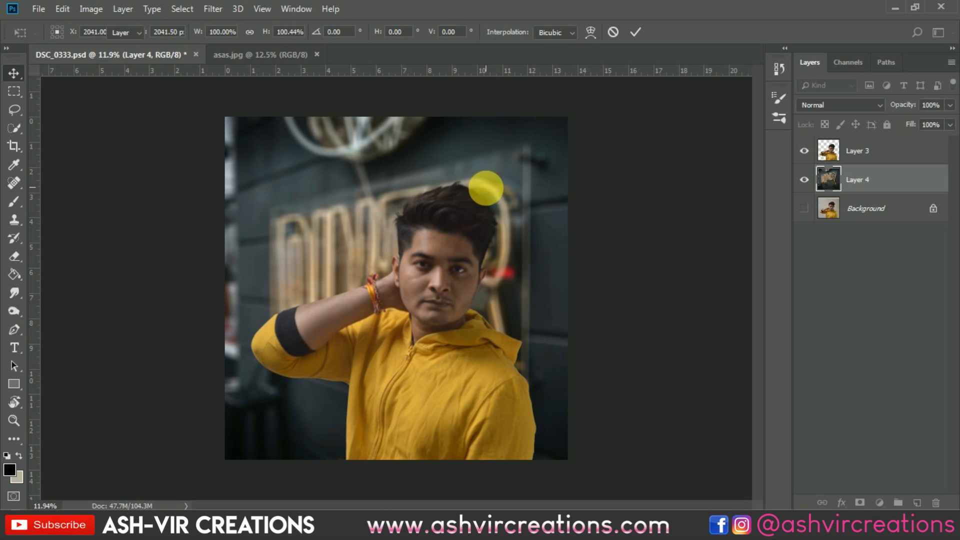
{"action": "scroll", "coordinate": [486, 188], "scroll_direction": "up", "scroll_amount": 1}
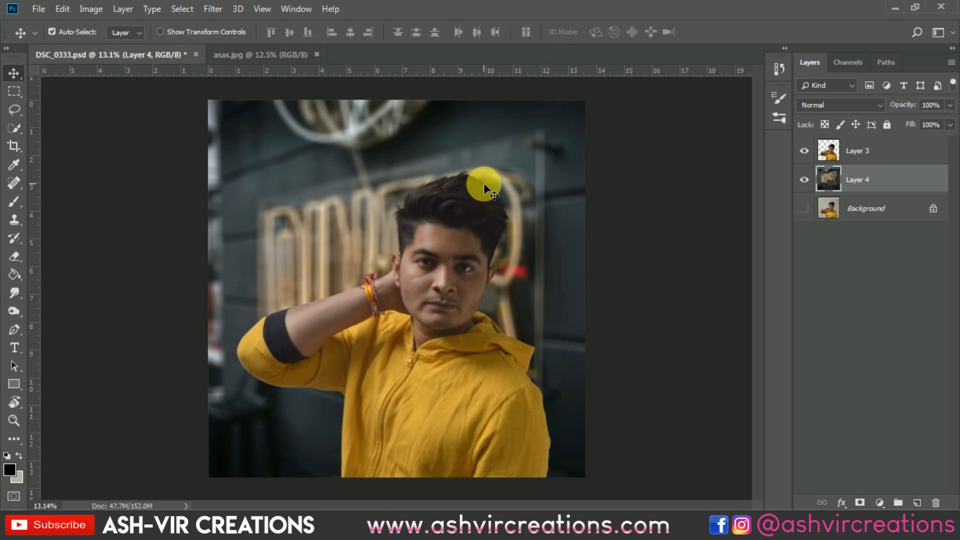
{"action": "scroll", "coordinate": [484, 184], "scroll_direction": "up", "scroll_amount": 1}
Select the cut-out man's layer and activate the Blur tool for softening his edges around the wrist and forearm
{"action": "right_click", "coordinate": [516, 382]}
{"action": "left_click", "coordinate": [527, 388]}
{"action": "scroll", "coordinate": [484, 374], "scroll_direction": "up", "scroll_amount": 6}
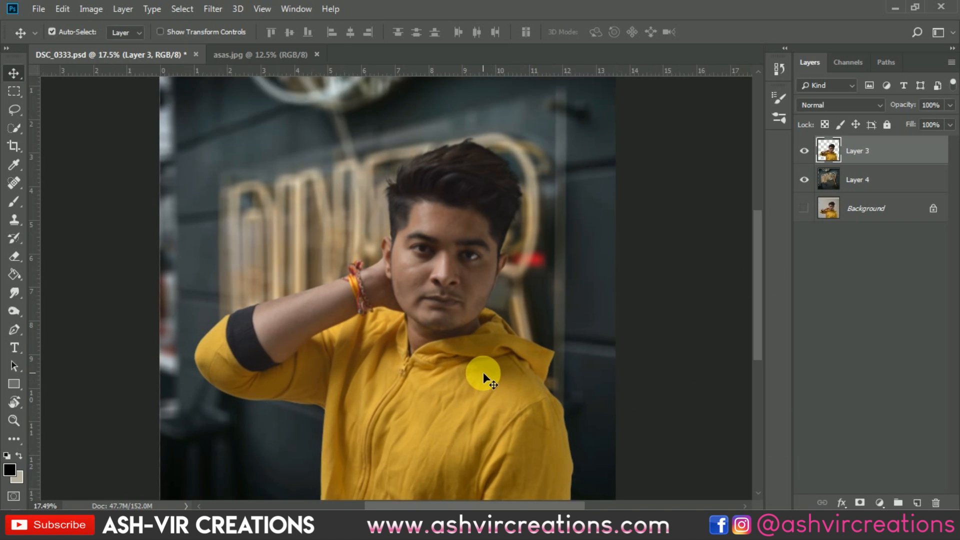
{"action": "scroll", "coordinate": [265, 295], "scroll_direction": "down", "scroll_amount": 6}
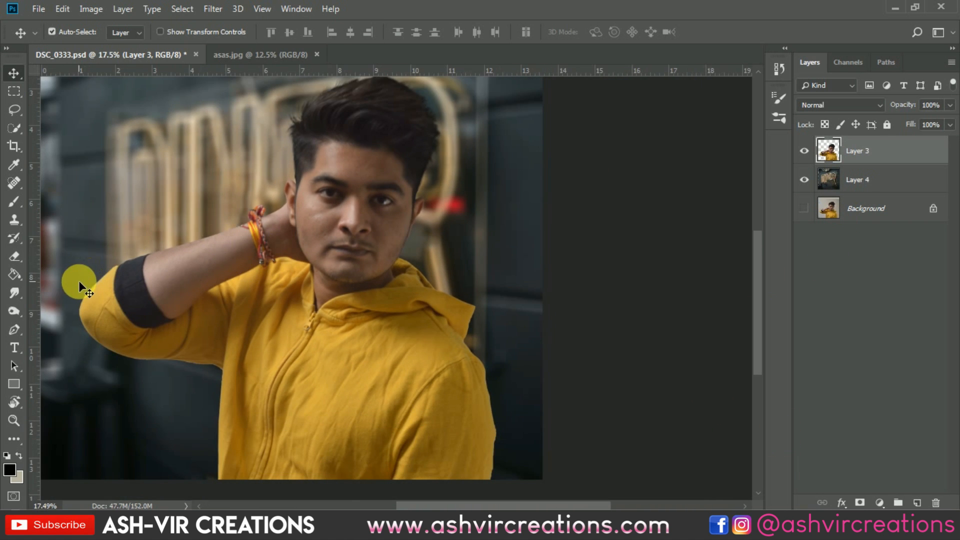
{"action": "scroll", "coordinate": [79, 280], "scroll_direction": "up", "scroll_amount": 5}
{"action": "scroll", "coordinate": [109, 286], "scroll_direction": "down", "scroll_amount": 1}
{"action": "left_click", "coordinate": [14, 293]}
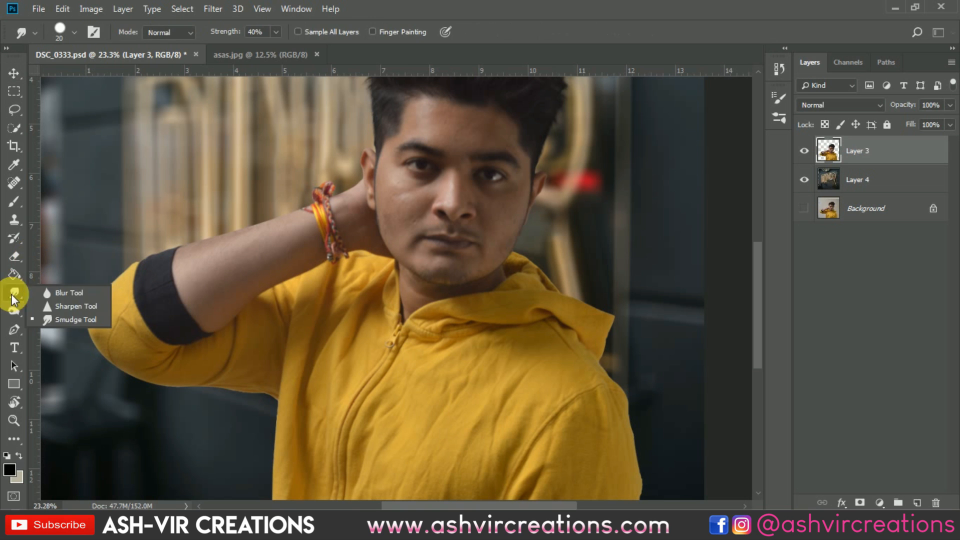
{"action": "left_click", "coordinate": [56, 294]}
{"action": "scroll", "coordinate": [232, 244], "scroll_direction": "up", "scroll_amount": 6}
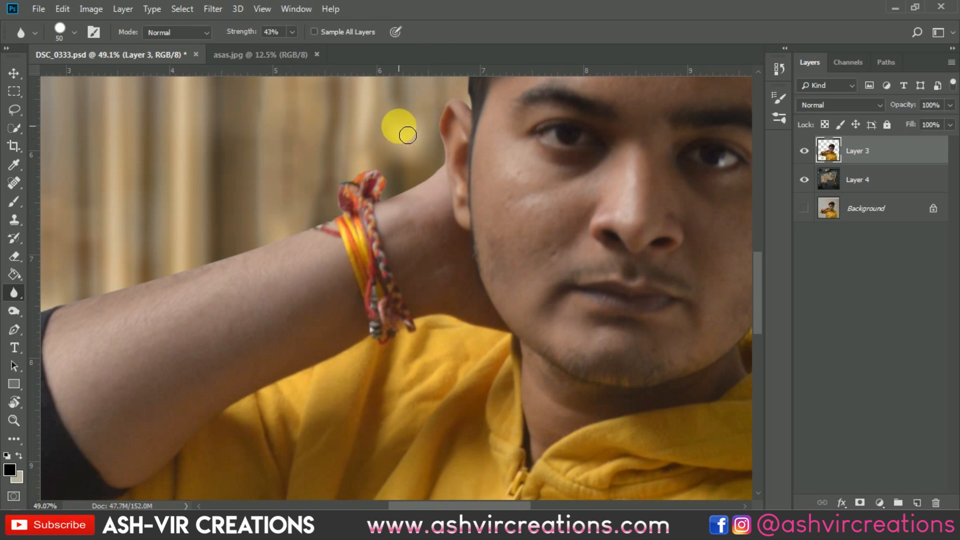
{"action": "right_click", "coordinate": [388, 146]}
{"action": "double_click", "coordinate": [437, 327]}
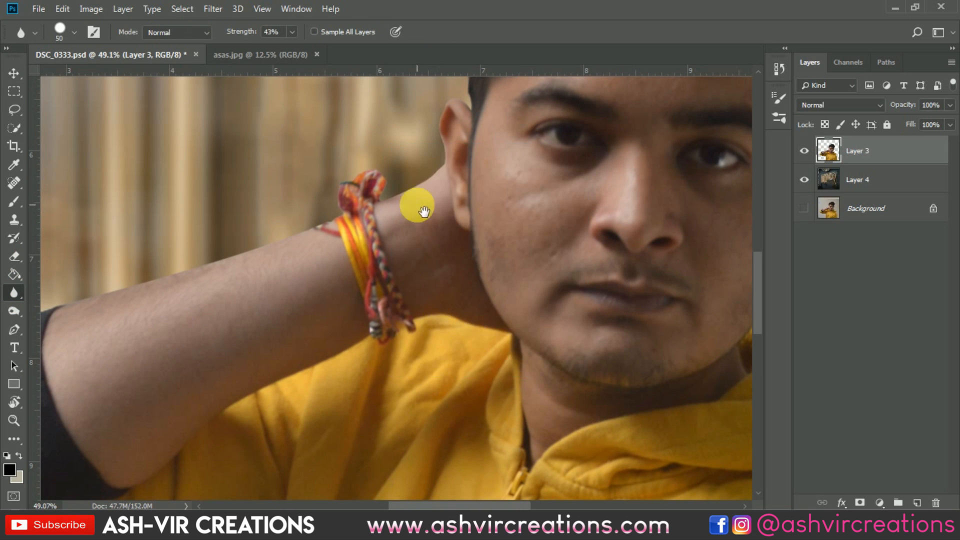
Set the Blur tool to brush size 80 and 74% strength for the forearm and bracelet edges
{"action": "left_click_drag", "start_coordinate": [418, 195], "coordinate": [506, 276]}
{"action": "mouse_move", "coordinate": [557, 177]}
{"action": "left_mouse_down"}
{"action": "mouse_move", "coordinate": [553, 189]}
{"action": "mouse_move", "coordinate": [553, 165]}
{"action": "mouse_move", "coordinate": [532, 217]}
{"action": "mouse_move", "coordinate": [536, 240]}
{"action": "mouse_move", "coordinate": [512, 274]}
{"action": "mouse_move", "coordinate": [478, 283]}
{"action": "mouse_move", "coordinate": [488, 266]}
{"action": "mouse_move", "coordinate": [480, 253]}
{"action": "left_mouse_up"}
{"action": "scroll", "coordinate": [483, 245], "scroll_direction": "up", "scroll_amount": 3}
{"action": "key", "text": "bracketright"}
{"action": "key", "text": "bracketright"}
{"action": "key", "text": "bracketright"}
{"action": "key", "text": "0"}
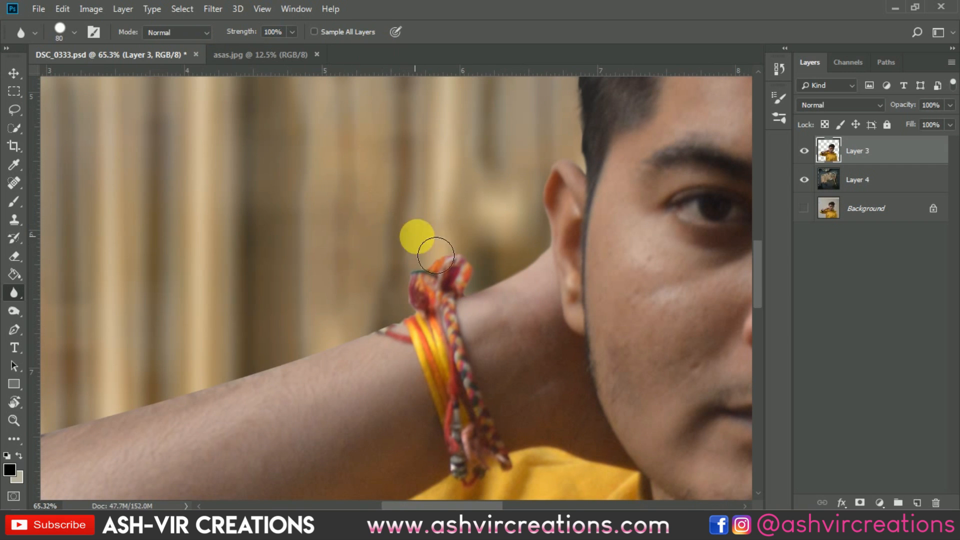
{"action": "left_click_drag", "start_coordinate": [370, 268], "coordinate": [509, 200]}
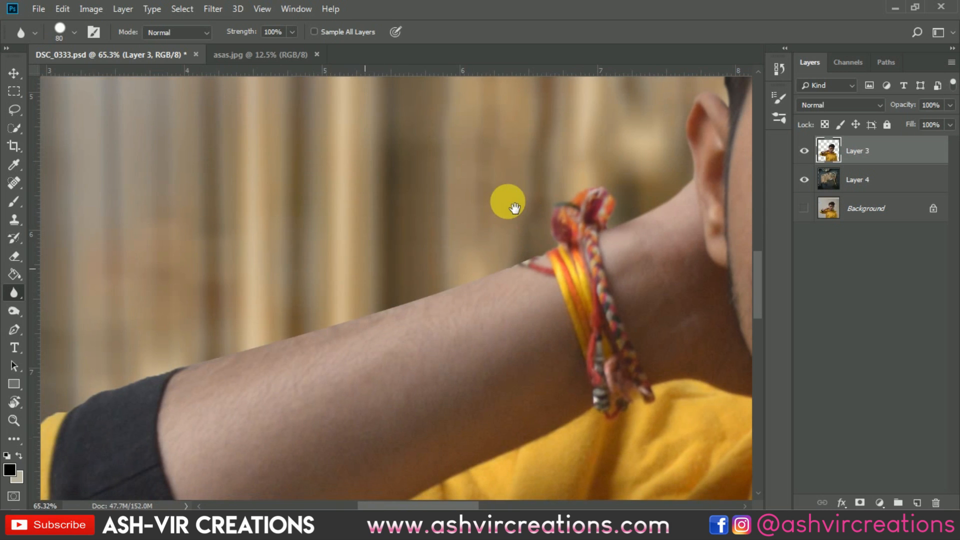
{"action": "left_click_drag", "start_coordinate": [250, 37], "coordinate": [236, 34]}
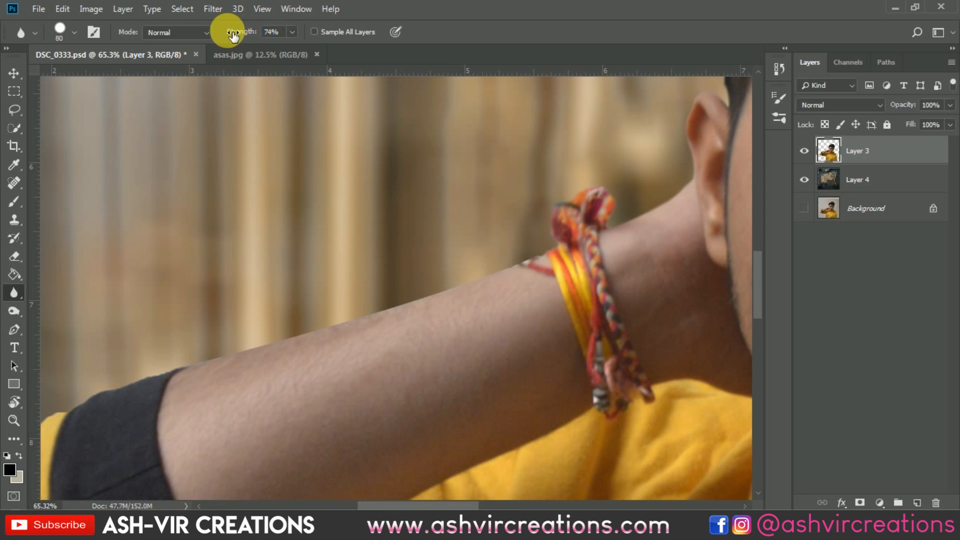
Blur the cut-out edges along the raised forearm, dark cuff, bent sleeve and adjoining side of the yellow hoodie
{"action": "left_click_drag", "start_coordinate": [472, 296], "coordinate": [205, 377]}
{"action": "mouse_move", "coordinate": [217, 330]}
{"action": "left_mouse_down"}
{"action": "mouse_move", "coordinate": [473, 160]}
{"action": "mouse_move", "coordinate": [439, 214]}
{"action": "mouse_move", "coordinate": [376, 233]}
{"action": "mouse_move", "coordinate": [260, 291]}
{"action": "left_mouse_up"}
{"action": "left_click_drag", "start_coordinate": [319, 268], "coordinate": [364, 175]}
{"action": "left_click", "coordinate": [295, 200]}
{"action": "mouse_move", "coordinate": [295, 200]}
{"action": "left_mouse_down"}
{"action": "mouse_move", "coordinate": [233, 272]}
{"action": "mouse_move", "coordinate": [210, 337]}
{"action": "left_mouse_up"}
{"action": "left_click_drag", "start_coordinate": [272, 332], "coordinate": [235, 231]}
{"action": "mouse_move", "coordinate": [180, 252]}
{"action": "left_mouse_down"}
{"action": "mouse_move", "coordinate": [217, 344]}
{"action": "mouse_move", "coordinate": [255, 383]}
{"action": "mouse_move", "coordinate": [311, 413]}
{"action": "left_mouse_up"}
{"action": "left_click_drag", "start_coordinate": [349, 356], "coordinate": [258, 286]}
{"action": "mouse_move", "coordinate": [210, 336]}
{"action": "left_mouse_down"}
{"action": "mouse_move", "coordinate": [264, 365]}
{"action": "mouse_move", "coordinate": [339, 380]}
{"action": "mouse_move", "coordinate": [596, 397]}
{"action": "mouse_move", "coordinate": [590, 356]}
{"action": "mouse_move", "coordinate": [514, 225]}
{"action": "mouse_move", "coordinate": [555, 310]}
{"action": "mouse_move", "coordinate": [549, 337]}
{"action": "mouse_move", "coordinate": [509, 204]}
{"action": "left_mouse_up"}
{"action": "mouse_move", "coordinate": [506, 193]}
{"action": "left_mouse_down"}
{"action": "mouse_move", "coordinate": [480, 287]}
{"action": "mouse_move", "coordinate": [479, 334]}
{"action": "left_mouse_up"}
{"action": "mouse_move", "coordinate": [504, 372]}
{"action": "left_mouse_down"}
{"action": "mouse_move", "coordinate": [495, 260]}
{"action": "mouse_move", "coordinate": [491, 459]}
{"action": "mouse_move", "coordinate": [492, 353]}
{"action": "left_mouse_up"}
Blur the cut-out edge of the hoodie along the lowered arm, shoulder and hood
{"action": "scroll", "coordinate": [552, 315], "scroll_direction": "down", "scroll_amount": 3}
{"action": "left_click_drag", "start_coordinate": [553, 315], "coordinate": [284, 322]}
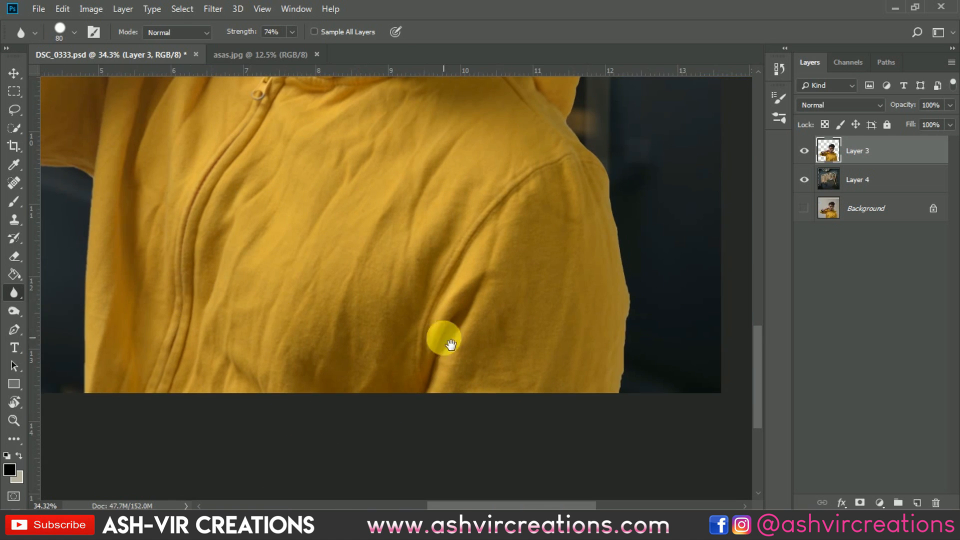
{"action": "scroll", "coordinate": [652, 374], "scroll_direction": "up", "scroll_amount": 3}
{"action": "mouse_move", "coordinate": [653, 394]}
{"action": "left_mouse_down"}
{"action": "mouse_move", "coordinate": [613, 436]}
{"action": "mouse_move", "coordinate": [630, 300]}
{"action": "left_mouse_up"}
{"action": "mouse_move", "coordinate": [599, 162]}
{"action": "left_mouse_down"}
{"action": "mouse_move", "coordinate": [574, 255]}
{"action": "mouse_move", "coordinate": [516, 341]}
{"action": "left_mouse_up"}
{"action": "left_click", "coordinate": [524, 379]}
{"action": "mouse_move", "coordinate": [544, 399]}
{"action": "left_mouse_down"}
{"action": "mouse_move", "coordinate": [505, 187]}
{"action": "mouse_move", "coordinate": [516, 366]}
{"action": "mouse_move", "coordinate": [515, 332]}
{"action": "mouse_move", "coordinate": [479, 283]}
{"action": "left_mouse_up"}
{"action": "mouse_move", "coordinate": [459, 249]}
{"action": "left_mouse_down"}
{"action": "mouse_move", "coordinate": [492, 161]}
{"action": "mouse_move", "coordinate": [445, 342]}
{"action": "mouse_move", "coordinate": [442, 403]}
{"action": "mouse_move", "coordinate": [455, 351]}
{"action": "mouse_move", "coordinate": [307, 286]}
{"action": "mouse_move", "coordinate": [295, 289]}
{"action": "mouse_move", "coordinate": [211, 185]}
{"action": "mouse_move", "coordinate": [168, 174]}
{"action": "mouse_move", "coordinate": [242, 222]}
{"action": "mouse_move", "coordinate": [237, 181]}
{"action": "mouse_move", "coordinate": [325, 425]}
{"action": "left_mouse_up"}
Reduce the blur brush to size 30 and soften the jaw, ear and hair edges beside the red light
{"action": "scroll", "coordinate": [316, 402], "scroll_direction": "up", "scroll_amount": 5}
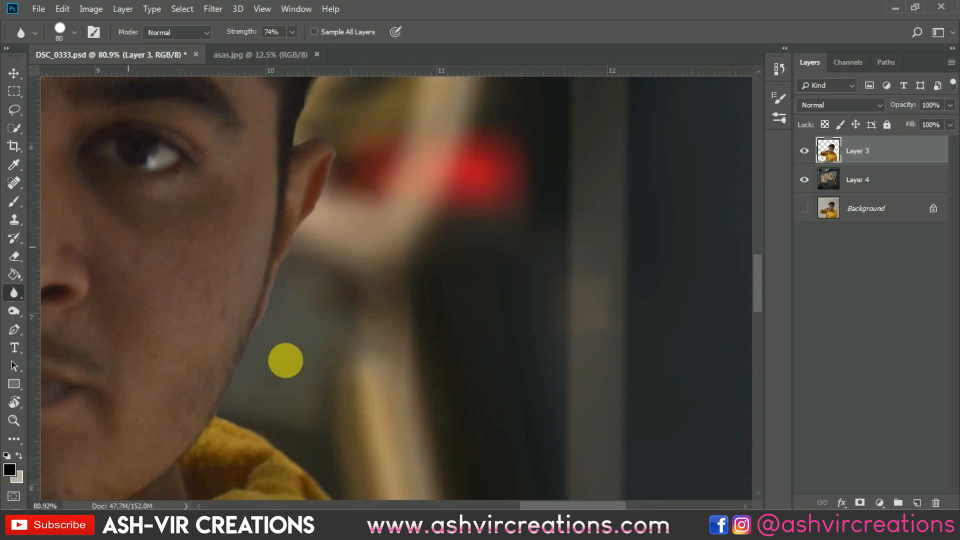
{"action": "key", "text": "bracketleft"}
{"action": "mouse_move", "coordinate": [316, 391]}
{"action": "left_mouse_down"}
{"action": "mouse_move", "coordinate": [250, 351]}
{"action": "mouse_move", "coordinate": [233, 409]}
{"action": "mouse_move", "coordinate": [207, 443]}
{"action": "mouse_move", "coordinate": [256, 341]}
{"action": "mouse_move", "coordinate": [309, 331]}
{"action": "mouse_move", "coordinate": [300, 393]}
{"action": "mouse_move", "coordinate": [250, 394]}
{"action": "mouse_move", "coordinate": [310, 257]}
{"action": "mouse_move", "coordinate": [328, 258]}
{"action": "mouse_move", "coordinate": [364, 157]}
{"action": "mouse_move", "coordinate": [345, 217]}
{"action": "left_mouse_up"}
{"action": "mouse_move", "coordinate": [322, 248]}
{"action": "left_mouse_down"}
{"action": "mouse_move", "coordinate": [356, 142]}
{"action": "mouse_move", "coordinate": [335, 129]}
{"action": "mouse_move", "coordinate": [302, 144]}
{"action": "mouse_move", "coordinate": [342, 129]}
{"action": "mouse_move", "coordinate": [314, 134]}
{"action": "mouse_move", "coordinate": [315, 295]}
{"action": "left_mouse_up"}
{"action": "left_click_drag", "start_coordinate": [260, 220], "coordinate": [368, 386]}
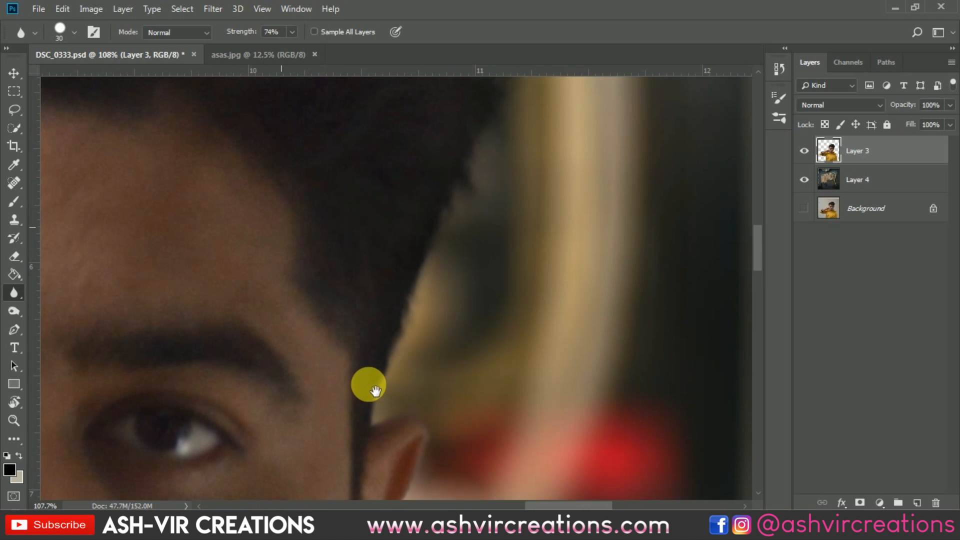
{"action": "scroll", "coordinate": [450, 228], "scroll_direction": "down", "scroll_amount": 5}
{"action": "left_click_drag", "start_coordinate": [438, 160], "coordinate": [559, 210]}
Soften the hair edge above the ear on the raised-arm side with the size 30 blur brush
{"action": "scroll", "coordinate": [559, 211], "scroll_direction": "down", "scroll_amount": 5}
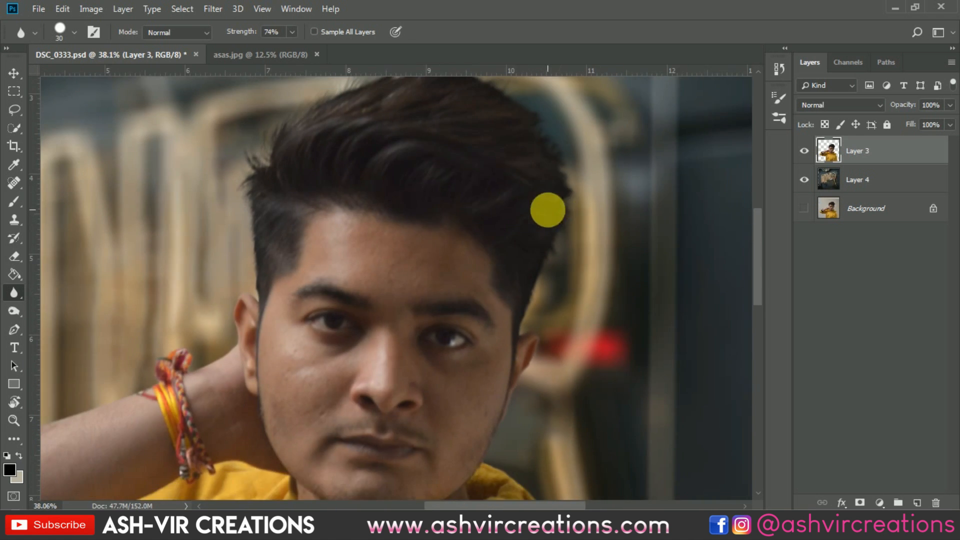
{"action": "scroll", "coordinate": [371, 309], "scroll_direction": "up", "scroll_amount": 6}
{"action": "scroll", "coordinate": [371, 309], "scroll_direction": "up", "scroll_amount": 3}
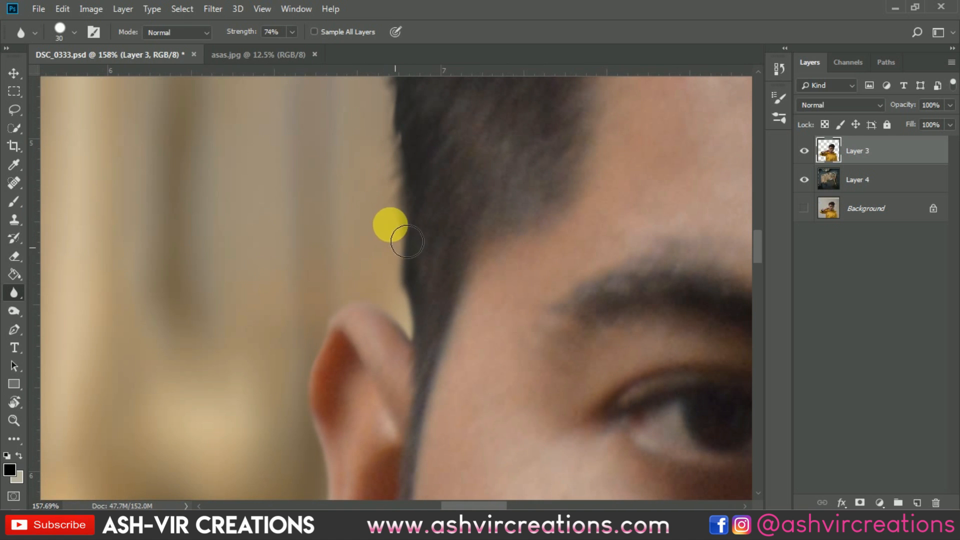
{"action": "scroll", "coordinate": [400, 190], "scroll_direction": "down", "scroll_amount": 6}
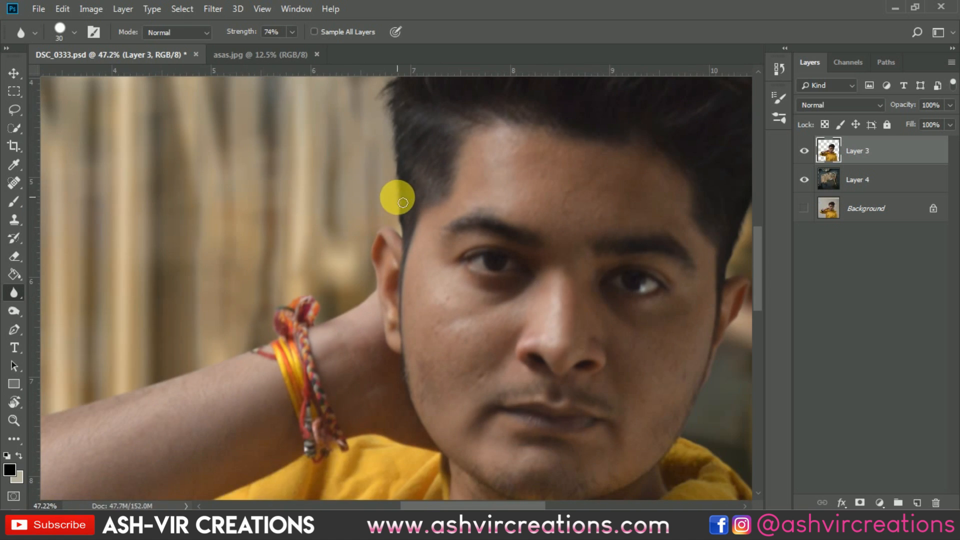
{"action": "scroll", "coordinate": [398, 163], "scroll_direction": "up", "scroll_amount": 5}
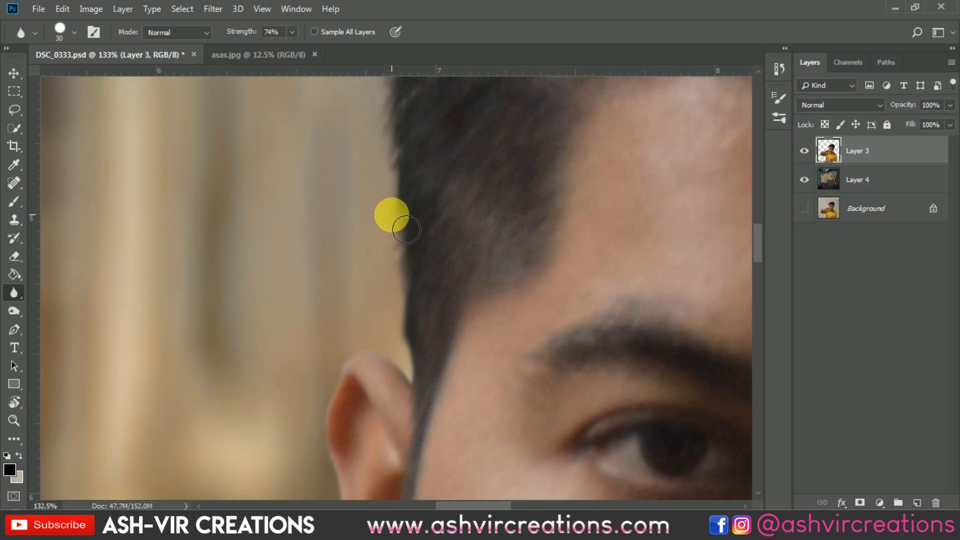
{"action": "scroll", "coordinate": [406, 230], "scroll_direction": "down", "scroll_amount": 3}
{"action": "left_click_drag", "start_coordinate": [399, 193], "coordinate": [418, 349]}
Examine the softened edges around the hair, face and hoodie, both close up and in the whole composite
{"action": "left_click_drag", "start_coordinate": [553, 178], "coordinate": [477, 252]}
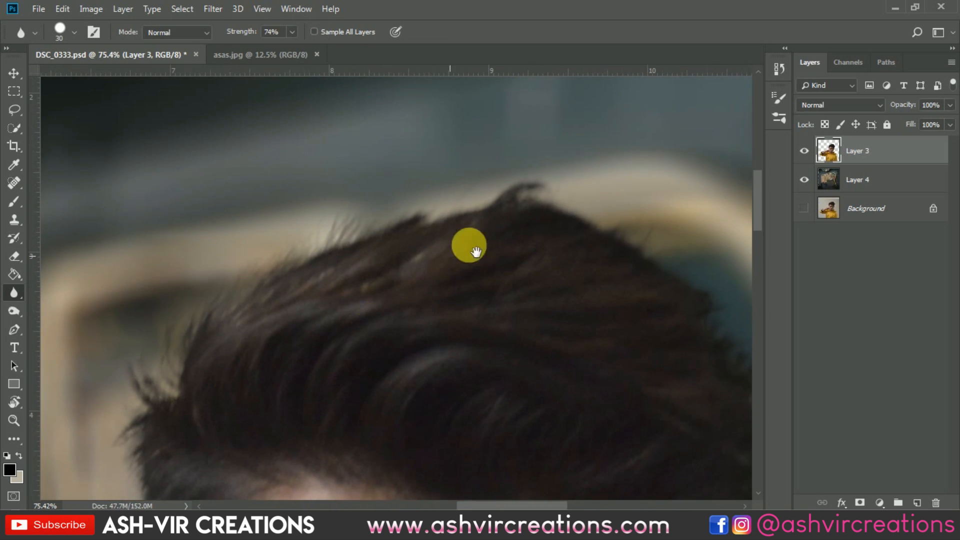
{"action": "left_click_drag", "start_coordinate": [647, 289], "coordinate": [448, 201]}
{"action": "left_click_drag", "start_coordinate": [561, 337], "coordinate": [553, 280]}
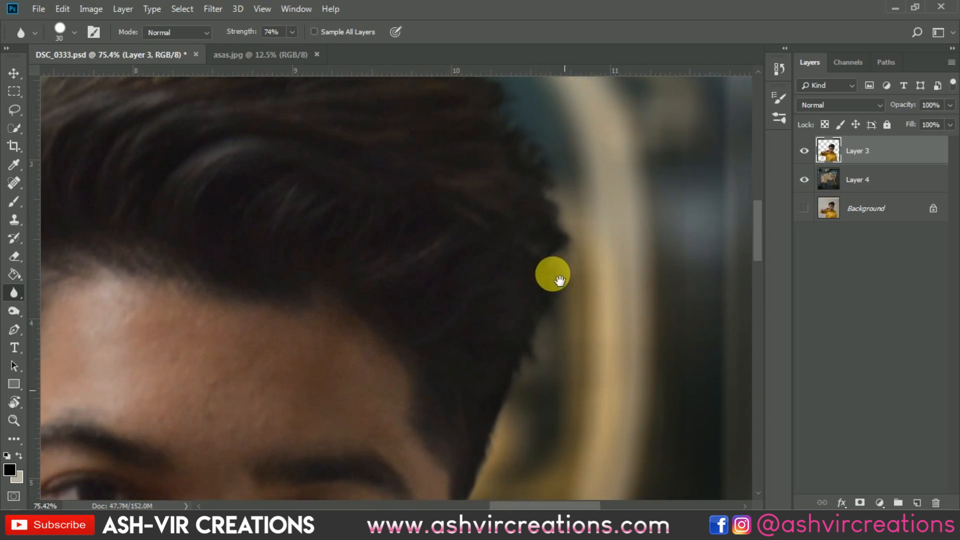
{"action": "scroll", "coordinate": [559, 280], "scroll_direction": "down", "scroll_amount": 3}
{"action": "left_click_drag", "start_coordinate": [405, 388], "coordinate": [332, 242]}
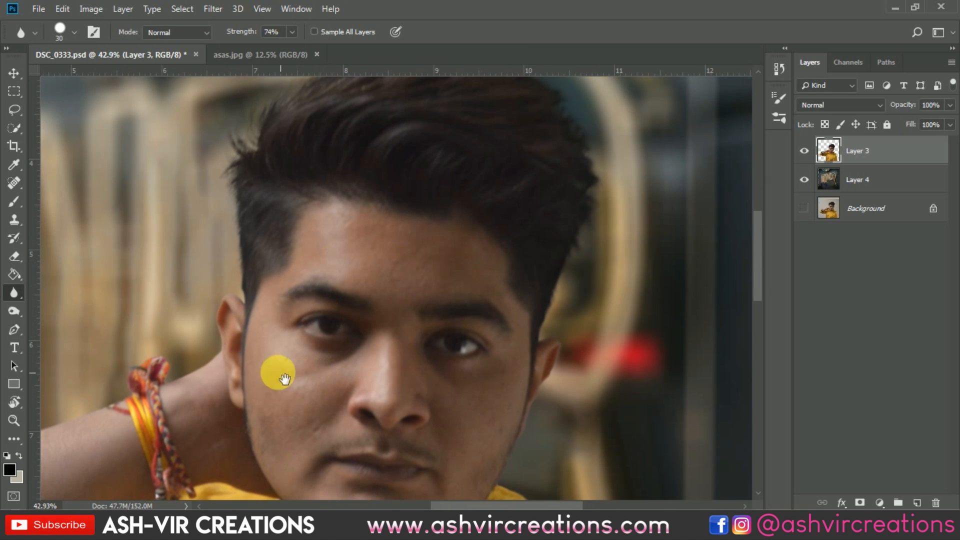
{"action": "scroll", "coordinate": [251, 307], "scroll_direction": "down", "scroll_amount": 3}
{"action": "left_click_drag", "start_coordinate": [377, 369], "coordinate": [407, 266]}
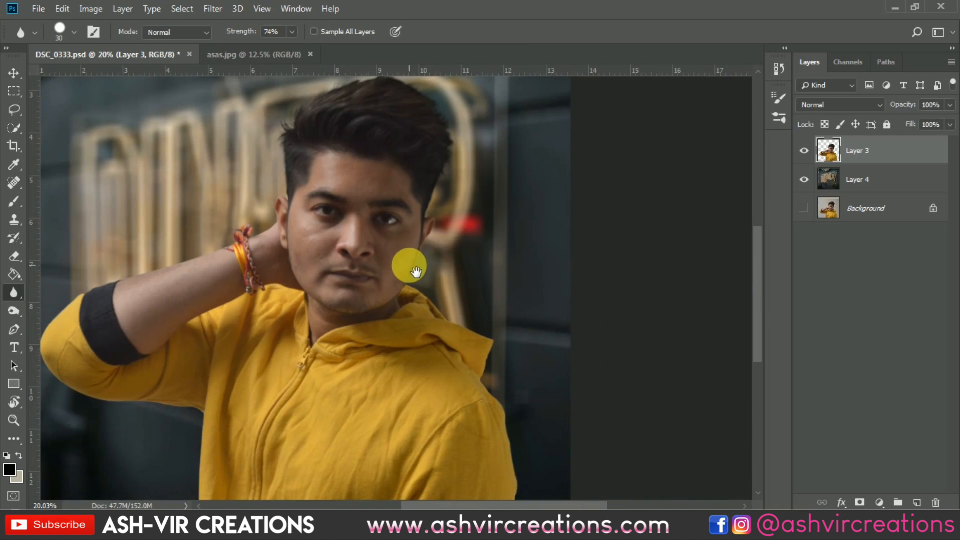
{"action": "scroll", "coordinate": [318, 260], "scroll_direction": "down", "scroll_amount": 2}
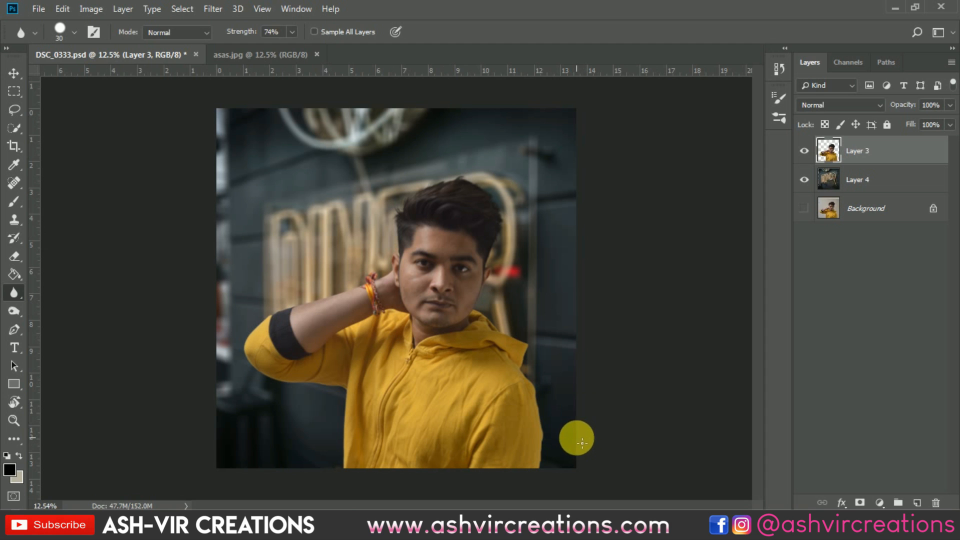
Switch to the Mixer Brush tool on the man's layer and bring his face into close view
{"action": "key", "text": "v"}
{"action": "scroll", "coordinate": [443, 244], "scroll_direction": "up", "scroll_amount": 2}
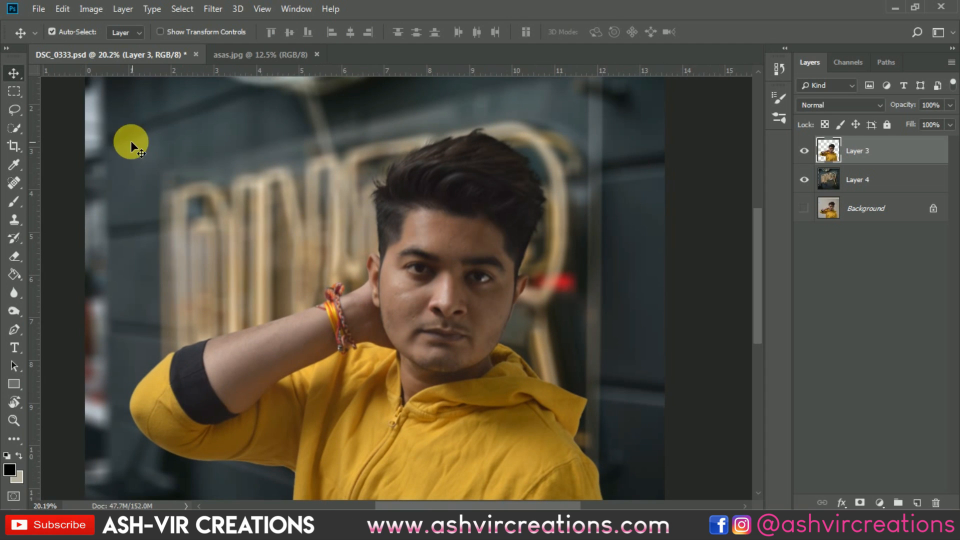
{"action": "left_click", "coordinate": [14, 201]}
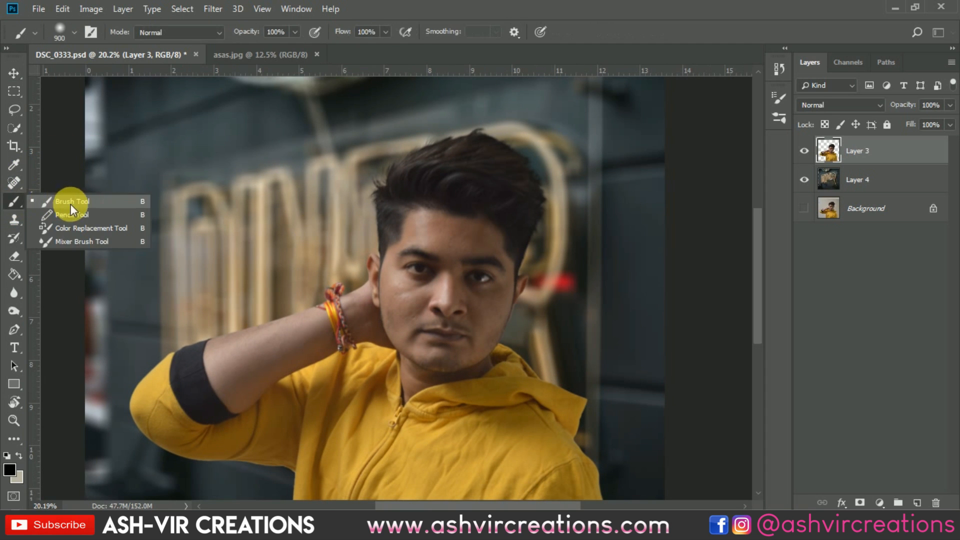
{"action": "left_click", "coordinate": [76, 242]}
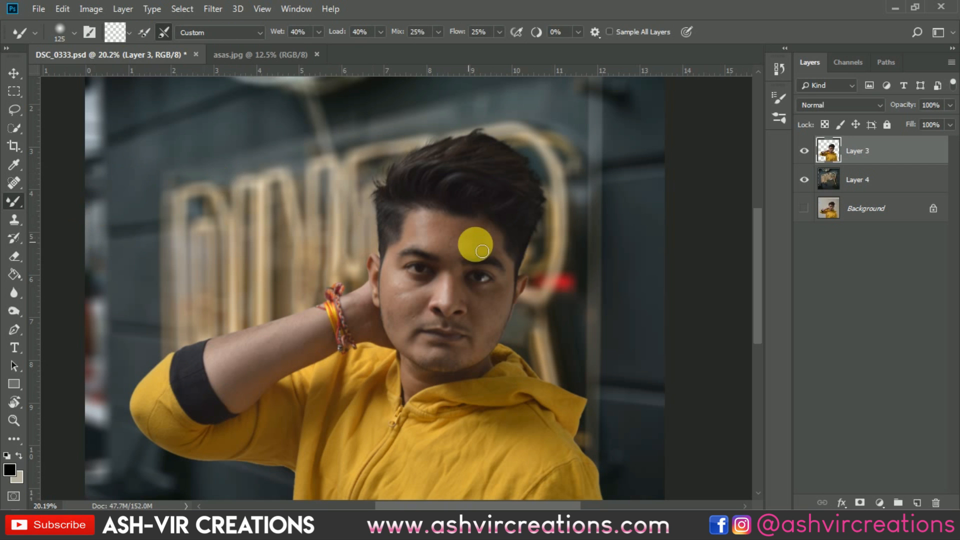
{"action": "scroll", "coordinate": [440, 240], "scroll_direction": "up", "scroll_amount": 2}
{"action": "left_click_drag", "start_coordinate": [484, 249], "coordinate": [345, 229]}
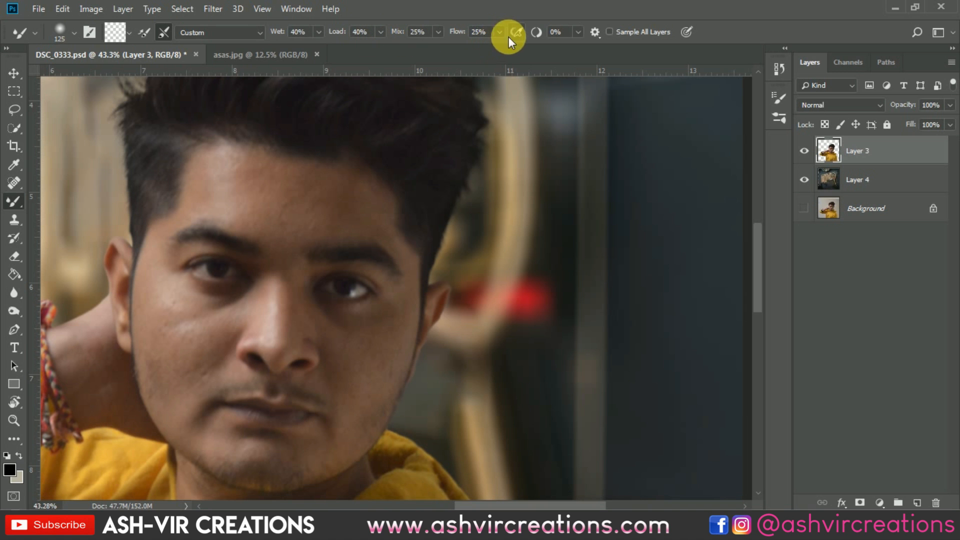
Smooth the forehead skin with the Mixer Brush at size 125, 25% mix and 25% flow
{"action": "scroll", "coordinate": [293, 186], "scroll_direction": "up", "scroll_amount": 3}
{"action": "scroll", "coordinate": [292, 188], "scroll_direction": "down", "scroll_amount": 3}
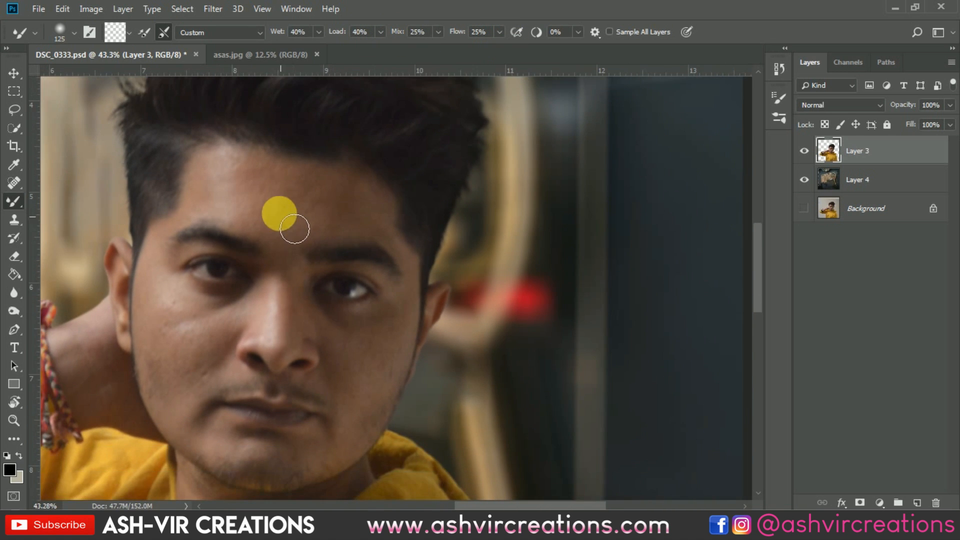
{"action": "scroll", "coordinate": [275, 204], "scroll_direction": "up", "scroll_amount": 3}
{"action": "mouse_move", "coordinate": [303, 268]}
{"action": "left_mouse_down"}
{"action": "mouse_move", "coordinate": [317, 209]}
{"action": "mouse_move", "coordinate": [268, 224]}
{"action": "mouse_move", "coordinate": [360, 218]}
{"action": "mouse_move", "coordinate": [278, 241]}
{"action": "mouse_move", "coordinate": [376, 243]}
{"action": "mouse_move", "coordinate": [320, 230]}
{"action": "mouse_move", "coordinate": [263, 252]}
{"action": "mouse_move", "coordinate": [338, 252]}
{"action": "mouse_move", "coordinate": [287, 264]}
{"action": "mouse_move", "coordinate": [253, 222]}
{"action": "mouse_move", "coordinate": [247, 192]}
{"action": "mouse_move", "coordinate": [282, 249]}
{"action": "mouse_move", "coordinate": [273, 195]}
{"action": "mouse_move", "coordinate": [326, 239]}
{"action": "mouse_move", "coordinate": [248, 183]}
{"action": "mouse_move", "coordinate": [303, 186]}
{"action": "mouse_move", "coordinate": [278, 209]}
{"action": "mouse_move", "coordinate": [404, 209]}
{"action": "mouse_move", "coordinate": [334, 239]}
{"action": "mouse_move", "coordinate": [417, 229]}
{"action": "mouse_move", "coordinate": [353, 261]}
{"action": "mouse_move", "coordinate": [403, 253]}
{"action": "mouse_move", "coordinate": [275, 191]}
{"action": "left_mouse_up"}
{"action": "scroll", "coordinate": [326, 235], "scroll_direction": "down", "scroll_amount": 2}
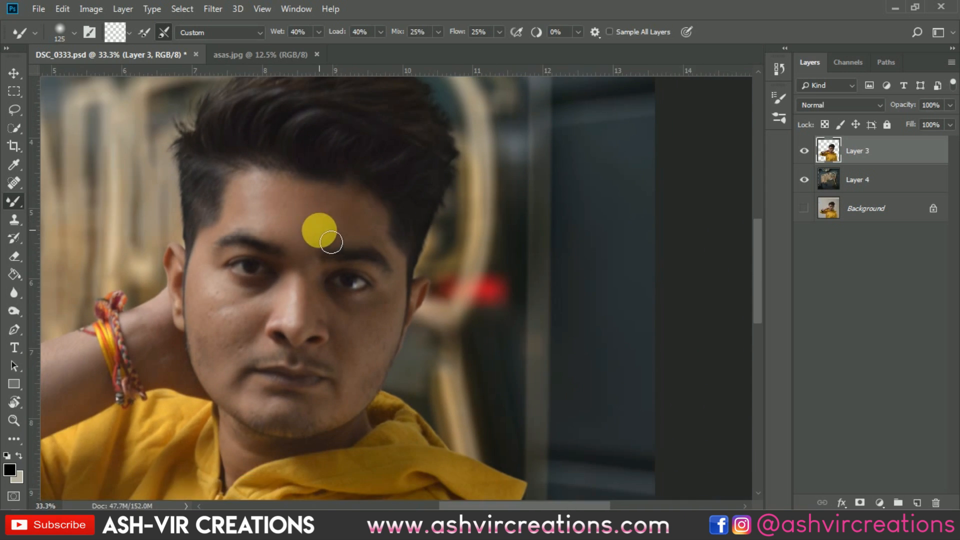
{"action": "scroll", "coordinate": [261, 312], "scroll_direction": "up", "scroll_amount": 2}
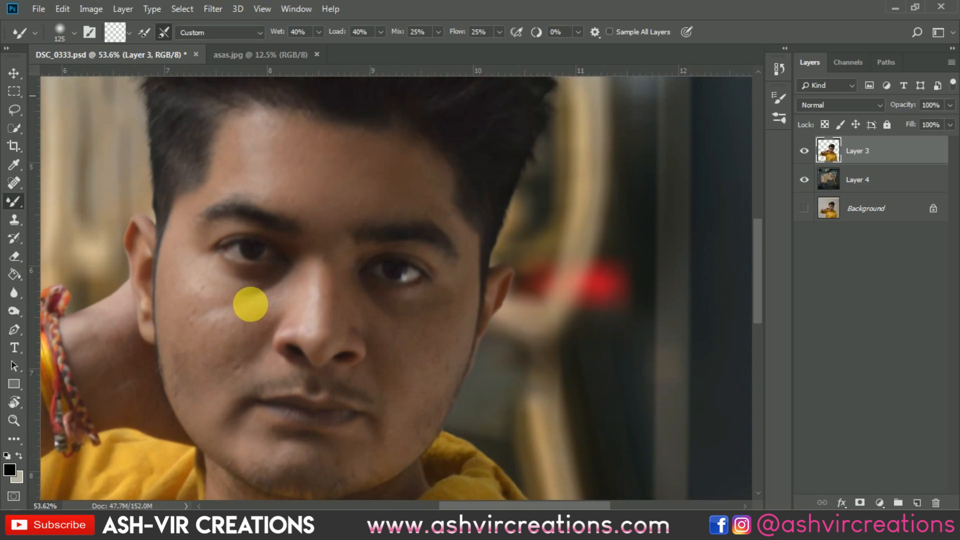
Smooth the cheeks and nose with the Mixer Brush at 31% mix and 37% flow, using brush size 125
{"action": "key", "text": "bracketright"}
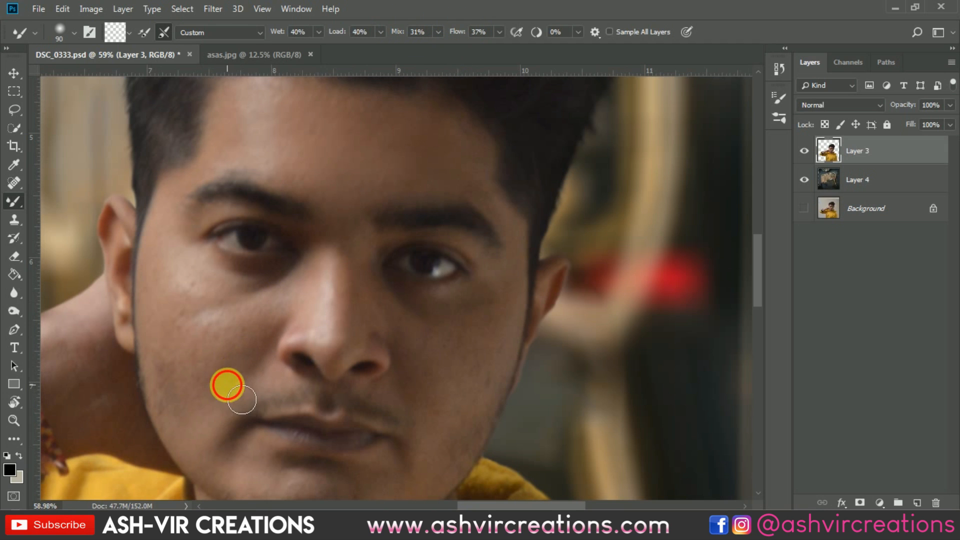
{"action": "key", "text": "bracketright"}
{"action": "mouse_move", "coordinate": [255, 353]}
{"action": "left_mouse_down"}
{"action": "mouse_move", "coordinate": [220, 313]}
{"action": "mouse_move", "coordinate": [195, 306]}
{"action": "mouse_move", "coordinate": [199, 346]}
{"action": "mouse_move", "coordinate": [219, 317]}
{"action": "mouse_move", "coordinate": [186, 282]}
{"action": "mouse_move", "coordinate": [192, 367]}
{"action": "mouse_move", "coordinate": [173, 400]}
{"action": "mouse_move", "coordinate": [165, 365]}
{"action": "mouse_move", "coordinate": [221, 345]}
{"action": "mouse_move", "coordinate": [217, 363]}
{"action": "mouse_move", "coordinate": [167, 306]}
{"action": "mouse_move", "coordinate": [225, 335]}
{"action": "mouse_move", "coordinate": [216, 282]}
{"action": "left_mouse_up"}
{"action": "mouse_move", "coordinate": [395, 300]}
{"action": "left_mouse_down"}
{"action": "mouse_move", "coordinate": [473, 322]}
{"action": "mouse_move", "coordinate": [480, 284]}
{"action": "mouse_move", "coordinate": [481, 298]}
{"action": "mouse_move", "coordinate": [450, 309]}
{"action": "mouse_move", "coordinate": [482, 305]}
{"action": "mouse_move", "coordinate": [414, 280]}
{"action": "mouse_move", "coordinate": [476, 319]}
{"action": "mouse_move", "coordinate": [497, 304]}
{"action": "mouse_move", "coordinate": [464, 357]}
{"action": "mouse_move", "coordinate": [492, 330]}
{"action": "mouse_move", "coordinate": [470, 333]}
{"action": "mouse_move", "coordinate": [494, 288]}
{"action": "mouse_move", "coordinate": [509, 290]}
{"action": "mouse_move", "coordinate": [445, 368]}
{"action": "mouse_move", "coordinate": [447, 330]}
{"action": "mouse_move", "coordinate": [436, 348]}
{"action": "mouse_move", "coordinate": [415, 320]}
{"action": "mouse_move", "coordinate": [424, 343]}
{"action": "mouse_move", "coordinate": [404, 323]}
{"action": "mouse_move", "coordinate": [469, 258]}
{"action": "mouse_move", "coordinate": [416, 263]}
{"action": "mouse_move", "coordinate": [431, 279]}
{"action": "mouse_move", "coordinate": [476, 266]}
{"action": "mouse_move", "coordinate": [487, 244]}
{"action": "mouse_move", "coordinate": [428, 280]}
{"action": "mouse_move", "coordinate": [463, 265]}
{"action": "mouse_move", "coordinate": [433, 267]}
{"action": "mouse_move", "coordinate": [446, 289]}
{"action": "mouse_move", "coordinate": [486, 278]}
{"action": "mouse_move", "coordinate": [506, 299]}
{"action": "left_mouse_up"}
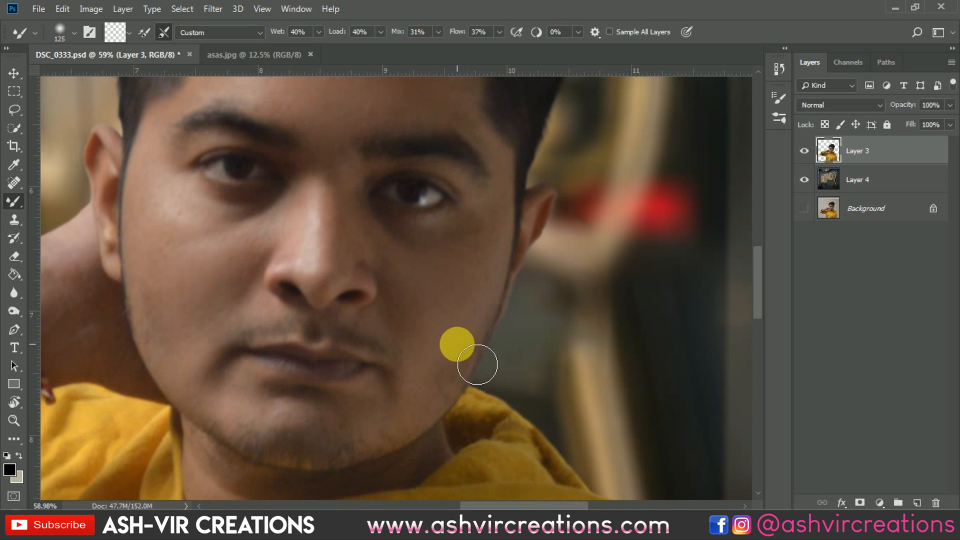
{"action": "scroll", "coordinate": [454, 348], "scroll_direction": "down", "scroll_amount": 3}
{"action": "scroll", "coordinate": [438, 318], "scroll_direction": "up", "scroll_amount": 3}
{"action": "mouse_move", "coordinate": [382, 286]}
{"action": "left_mouse_down"}
{"action": "mouse_move", "coordinate": [362, 285]}
{"action": "mouse_move", "coordinate": [358, 245]}
{"action": "mouse_move", "coordinate": [322, 285]}
{"action": "mouse_move", "coordinate": [344, 230]}
{"action": "left_mouse_up"}
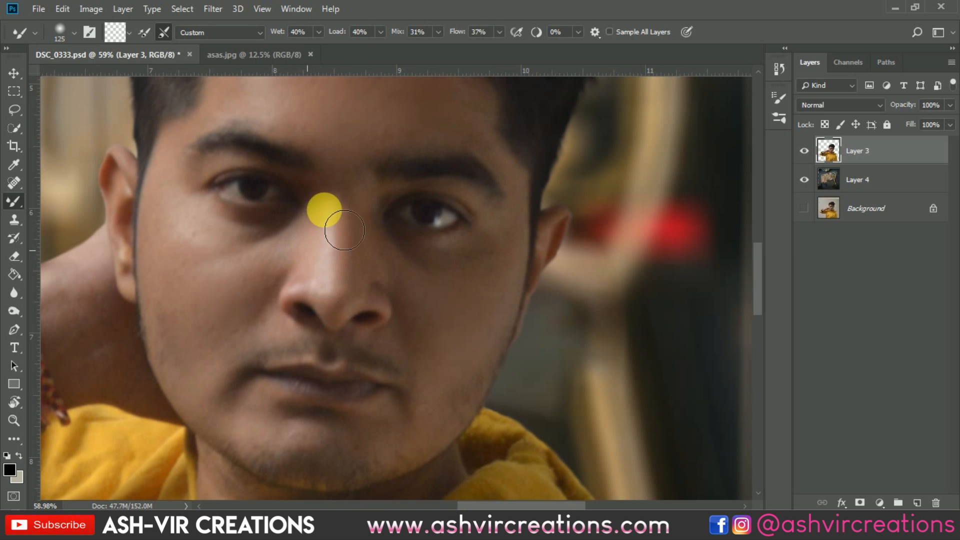
Smooth the skin around the mouth, chin and jaw with the Mixer Brush at size 80
{"action": "scroll", "coordinate": [331, 204], "scroll_direction": "down", "scroll_amount": 8}
{"action": "scroll", "coordinate": [384, 300], "scroll_direction": "up", "scroll_amount": 6}
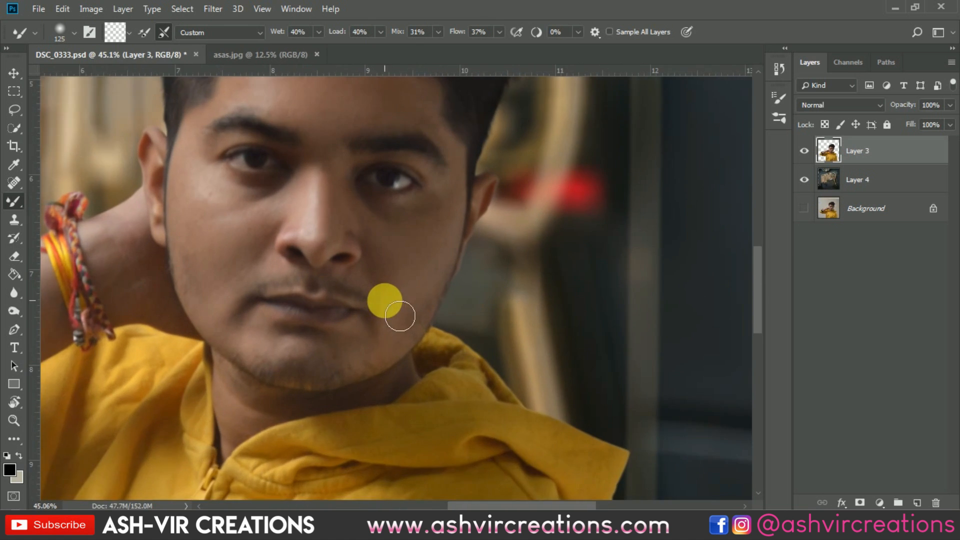
{"action": "scroll", "coordinate": [379, 325], "scroll_direction": "up", "scroll_amount": 3}
{"action": "key", "text": "bracketleft"}
{"action": "key", "text": "bracketleft"}
{"action": "key", "text": "bracketleft"}
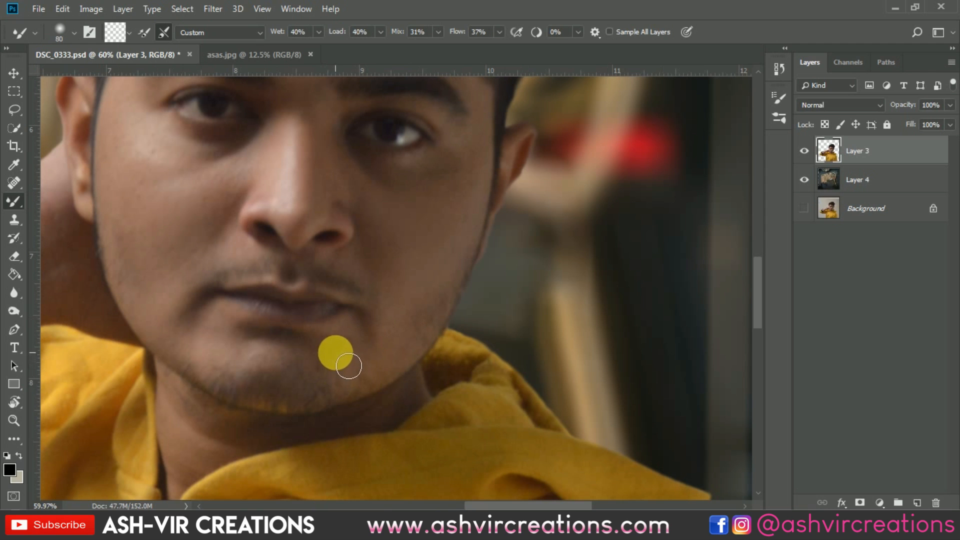
{"action": "mouse_move", "coordinate": [373, 375]}
{"action": "left_mouse_down"}
{"action": "mouse_move", "coordinate": [326, 382]}
{"action": "mouse_move", "coordinate": [391, 382]}
{"action": "mouse_move", "coordinate": [353, 398]}
{"action": "mouse_move", "coordinate": [402, 370]}
{"action": "mouse_move", "coordinate": [406, 341]}
{"action": "mouse_move", "coordinate": [384, 365]}
{"action": "mouse_move", "coordinate": [388, 345]}
{"action": "mouse_move", "coordinate": [288, 369]}
{"action": "mouse_move", "coordinate": [204, 348]}
{"action": "mouse_move", "coordinate": [203, 326]}
{"action": "left_mouse_up"}
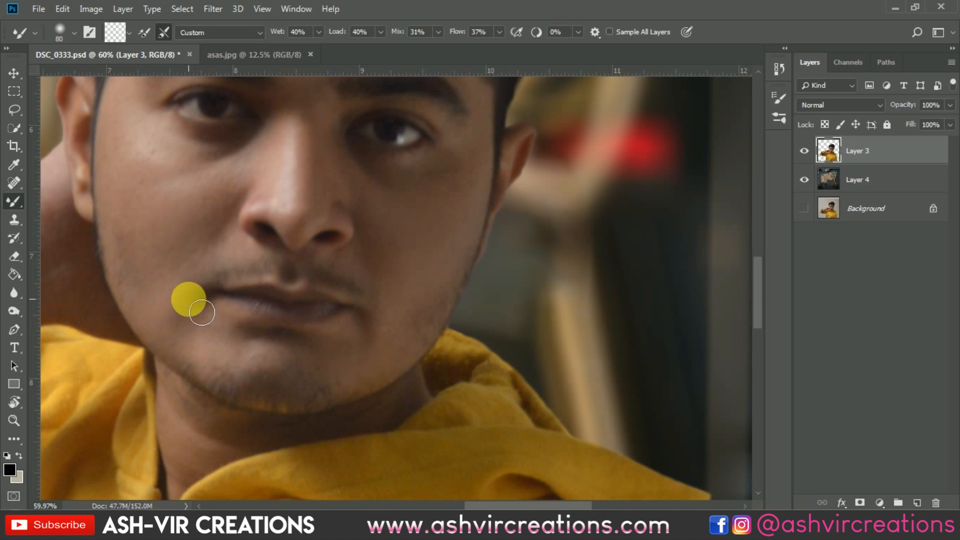
Touch up the skin beside the nose and on the cheek with the size 80 Mixer Brush, checking the smoothing in the whole composite
{"action": "scroll", "coordinate": [242, 353], "scroll_direction": "down", "scroll_amount": 10}
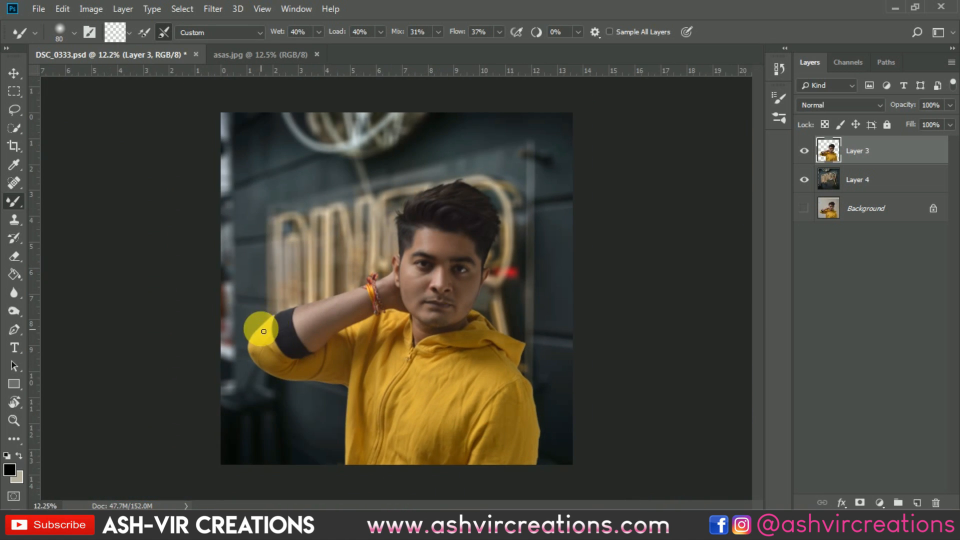
{"action": "scroll", "coordinate": [425, 295], "scroll_direction": "up", "scroll_amount": 8}
{"action": "left_click_drag", "start_coordinate": [339, 274], "coordinate": [366, 270]}
{"action": "scroll", "coordinate": [415, 312], "scroll_direction": "down", "scroll_amount": 5}
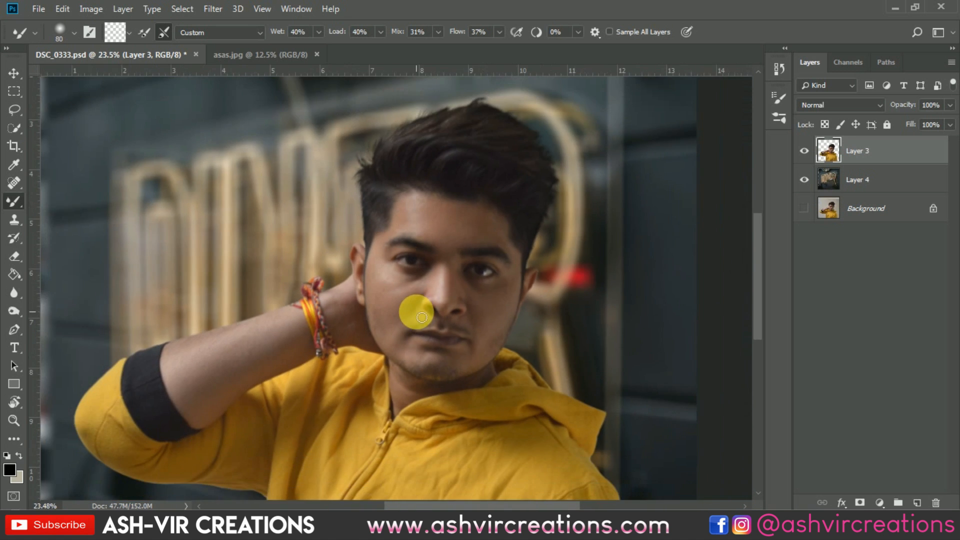
{"action": "scroll", "coordinate": [421, 295], "scroll_direction": "up", "scroll_amount": 5}
{"action": "mouse_move", "coordinate": [443, 278]}
{"action": "left_mouse_down"}
{"action": "mouse_move", "coordinate": [427, 289]}
{"action": "mouse_move", "coordinate": [458, 268]}
{"action": "mouse_move", "coordinate": [552, 324]}
{"action": "left_mouse_up"}
{"action": "scroll", "coordinate": [551, 323], "scroll_direction": "down", "scroll_amount": 3}
{"action": "scroll", "coordinate": [473, 316], "scroll_direction": "up", "scroll_amount": 3}
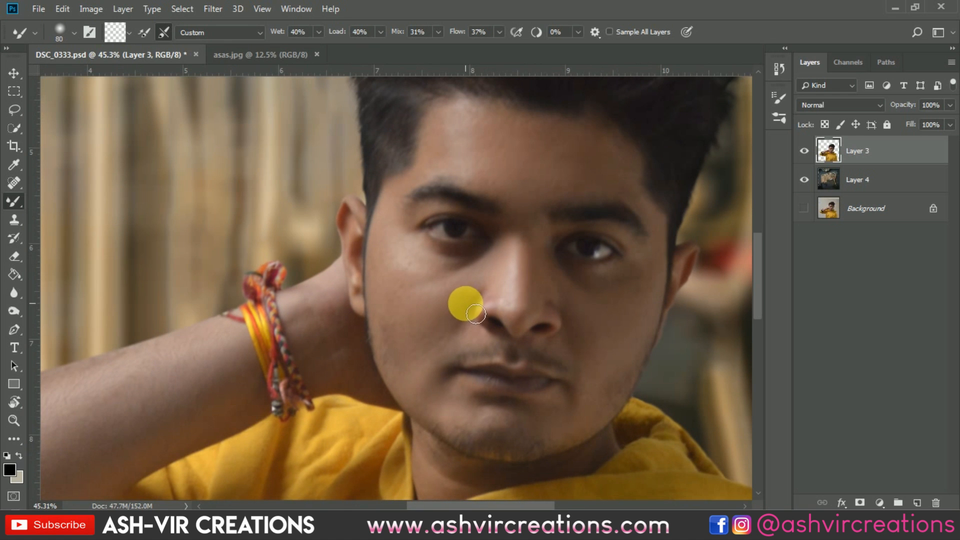
{"action": "scroll", "coordinate": [605, 342], "scroll_direction": "down", "scroll_amount": 5}
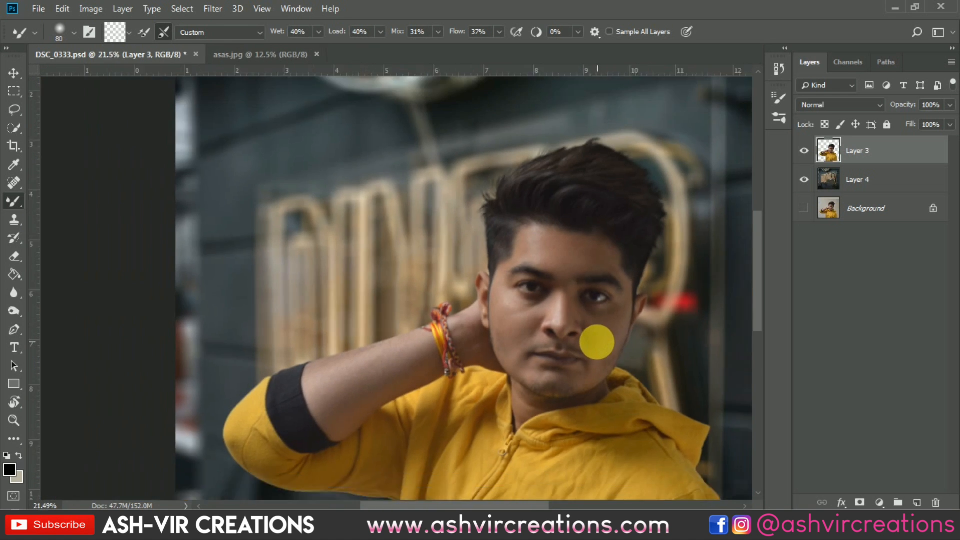
{"action": "scroll", "coordinate": [600, 343], "scroll_direction": "down", "scroll_amount": 2}
{"action": "scroll", "coordinate": [456, 263], "scroll_direction": "up", "scroll_amount": 3}
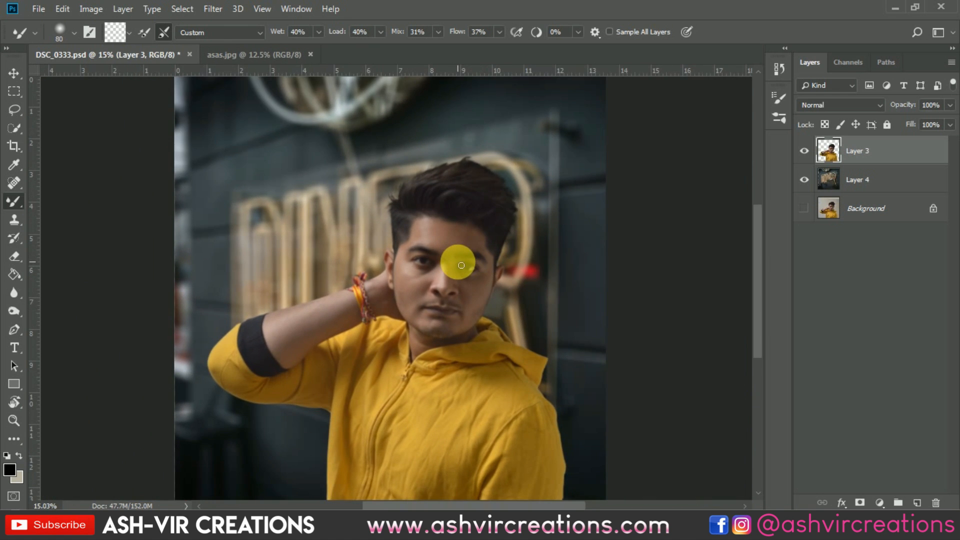
{"action": "scroll", "coordinate": [455, 269], "scroll_direction": "up", "scroll_amount": 8}
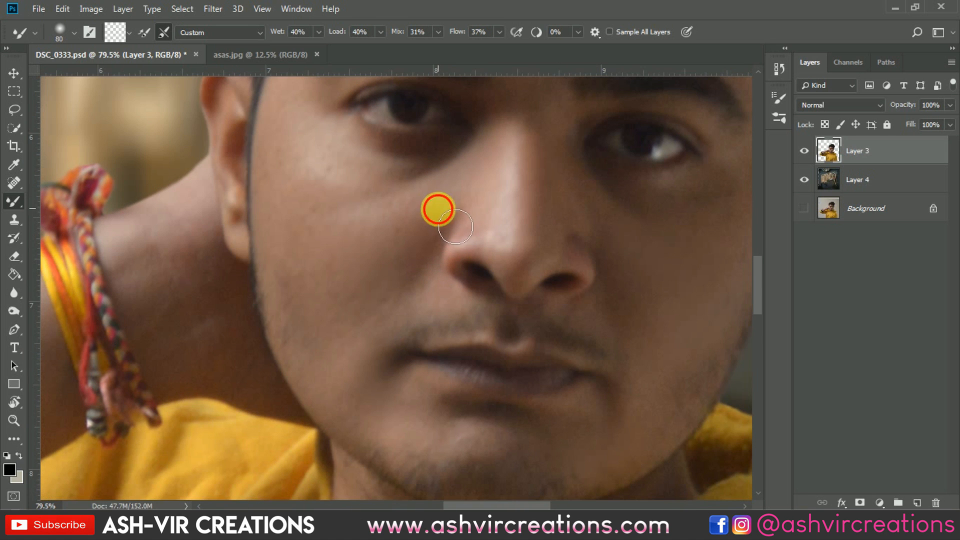
{"action": "scroll", "coordinate": [538, 232], "scroll_direction": "down", "scroll_amount": 9}
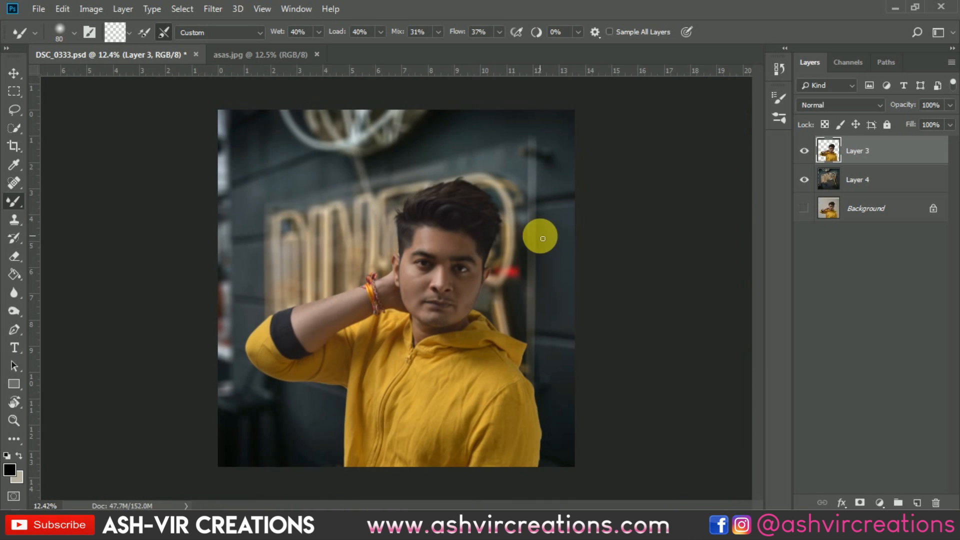
Add a Color Lookup adjustment clipped to the man's layer, using the AVCINE-mood + gold-2.CUBE 3D LUT
{"action": "key", "text": "v"}
{"action": "scroll", "coordinate": [463, 254], "scroll_direction": "up", "scroll_amount": 1}
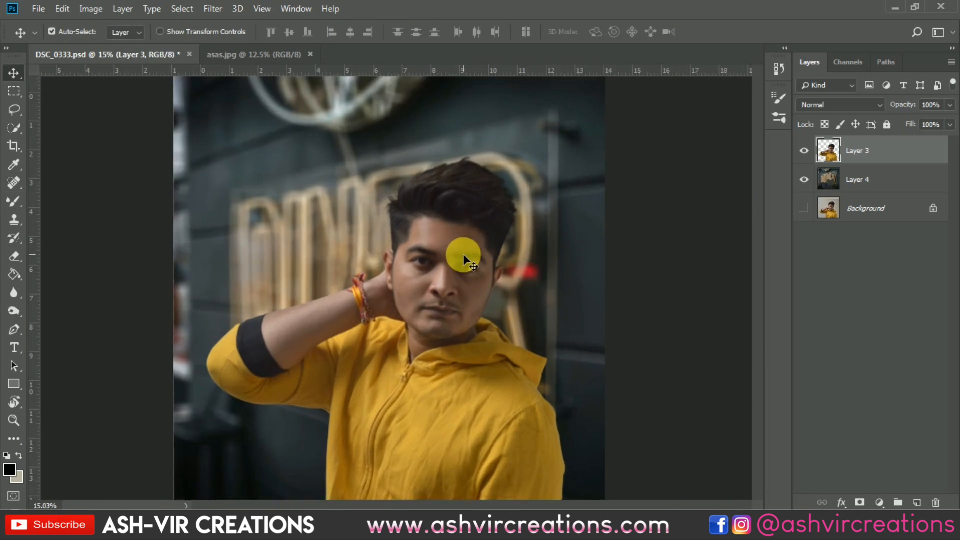
{"action": "scroll", "coordinate": [465, 251], "scroll_direction": "down", "scroll_amount": 1}
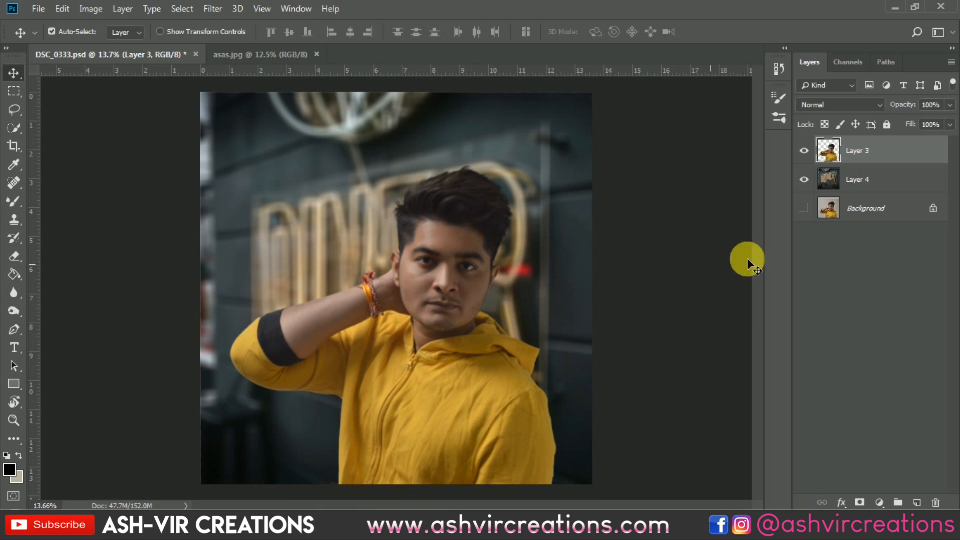
{"action": "left_click", "coordinate": [879, 503]}
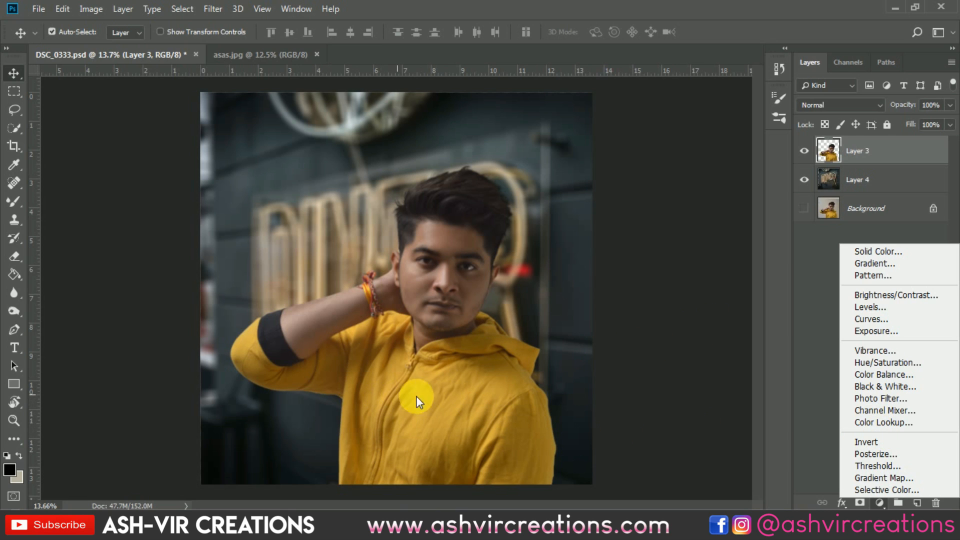
{"action": "left_click", "coordinate": [886, 424]}
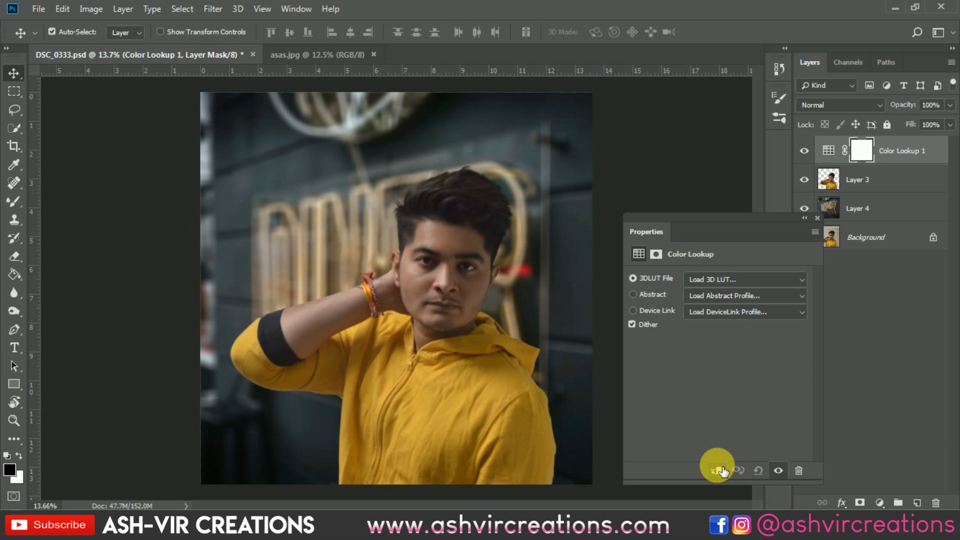
{"action": "left_click", "coordinate": [718, 279]}
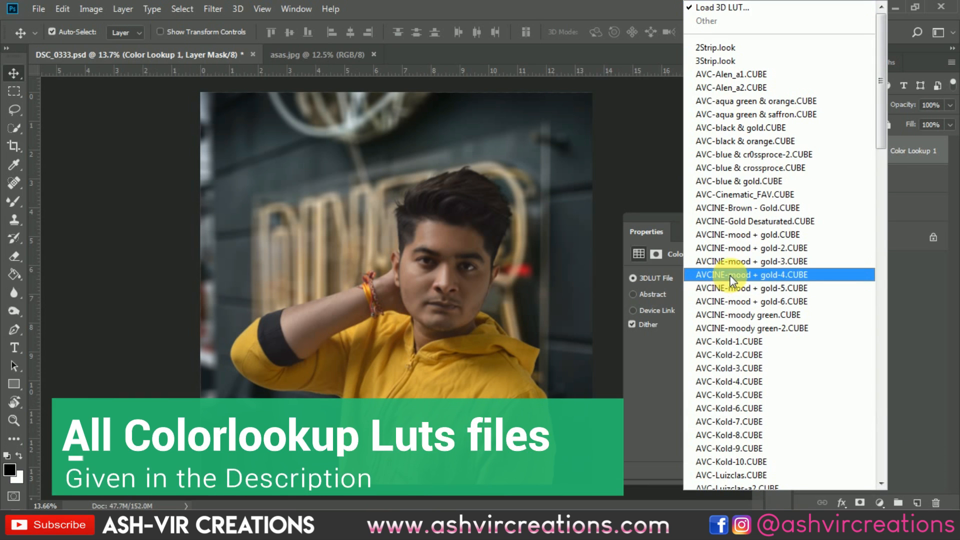
{"action": "left_click", "coordinate": [736, 261]}
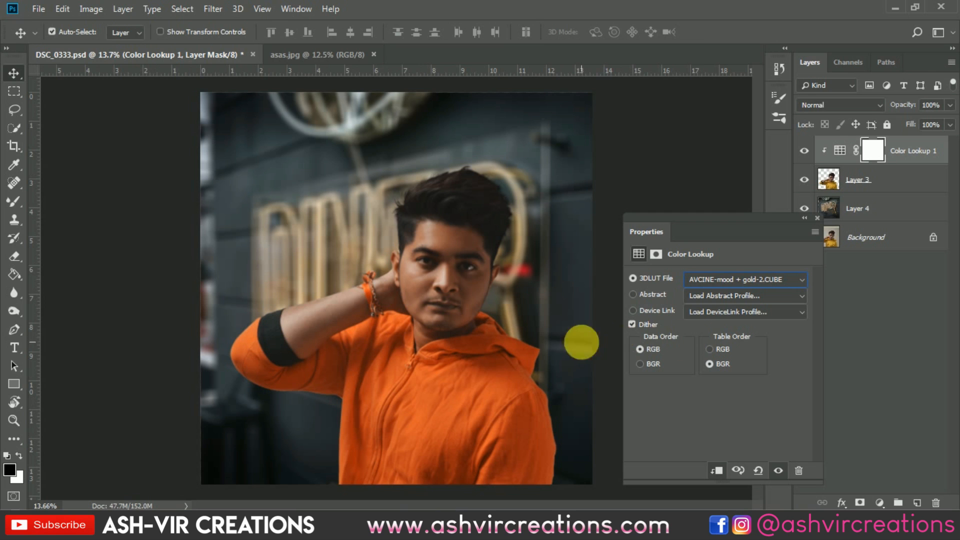
Reduce the Color Lookup adjustment's opacity to 52% and toggle its visibility to compare the grading
{"action": "left_click", "coordinate": [814, 215]}
{"action": "left_click", "coordinate": [807, 151]}
{"action": "left_click", "coordinate": [808, 150]}
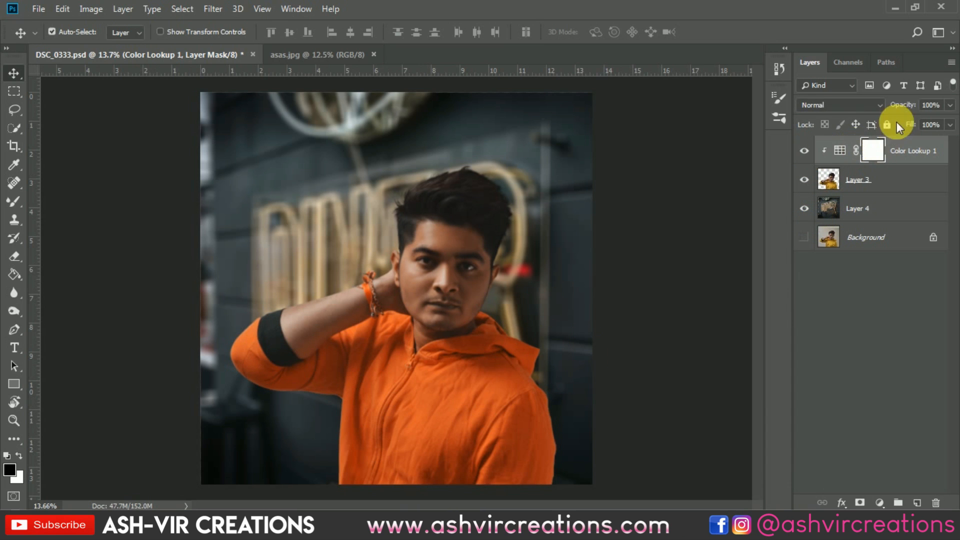
{"action": "left_click_drag", "start_coordinate": [871, 112], "coordinate": [870, 112]}
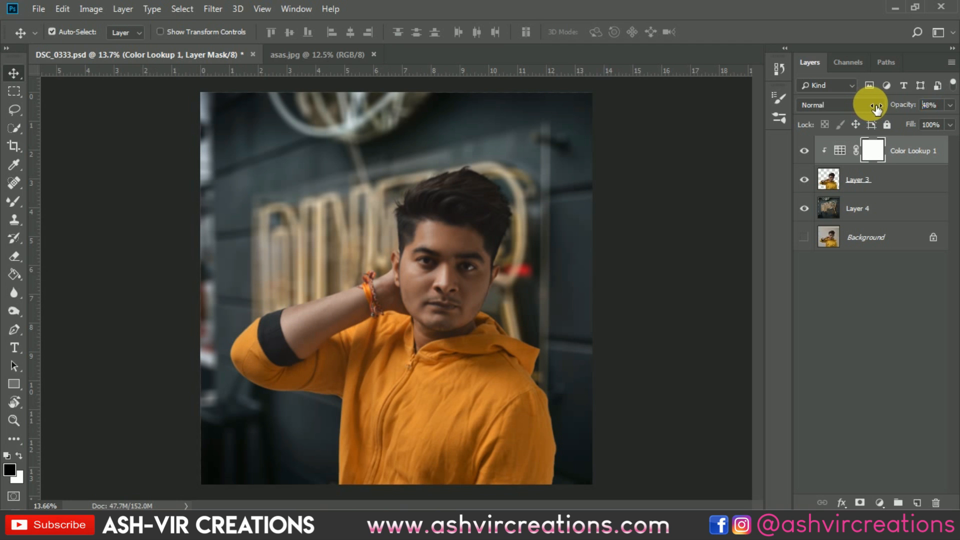
{"action": "left_click", "coordinate": [810, 153]}
{"action": "left_click", "coordinate": [810, 153]}
{"action": "left_click", "coordinate": [810, 153]}
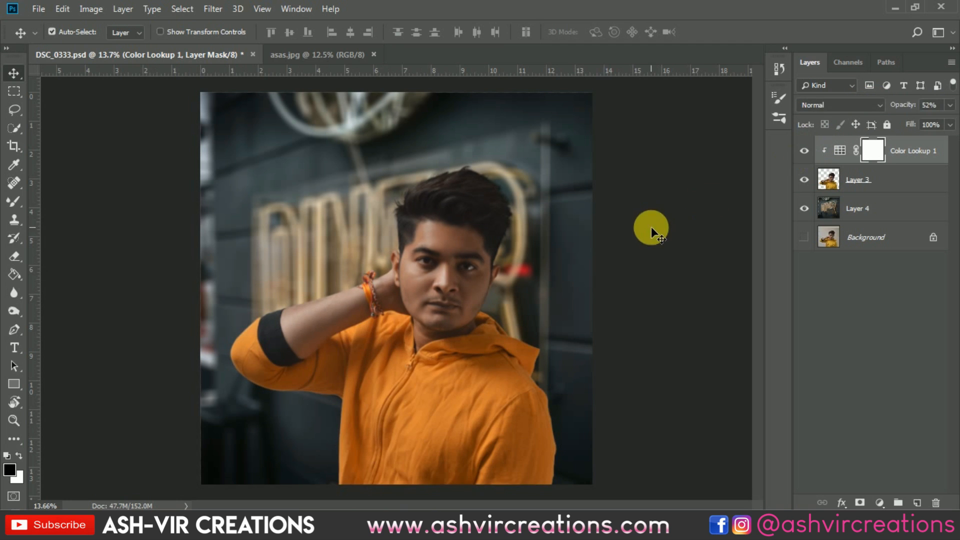
{"action": "key", "text": "ctrl+plus"}
{"action": "left_click_drag", "start_coordinate": [530, 274], "coordinate": [510, 245]}
{"action": "left_click", "coordinate": [805, 151]}
{"action": "left_click", "coordinate": [805, 151]}
Switch to the regular Brush tool and start painting black over the face on the Color Lookup mask
{"action": "left_click_drag", "start_coordinate": [21, 214], "coordinate": [53, 200]}
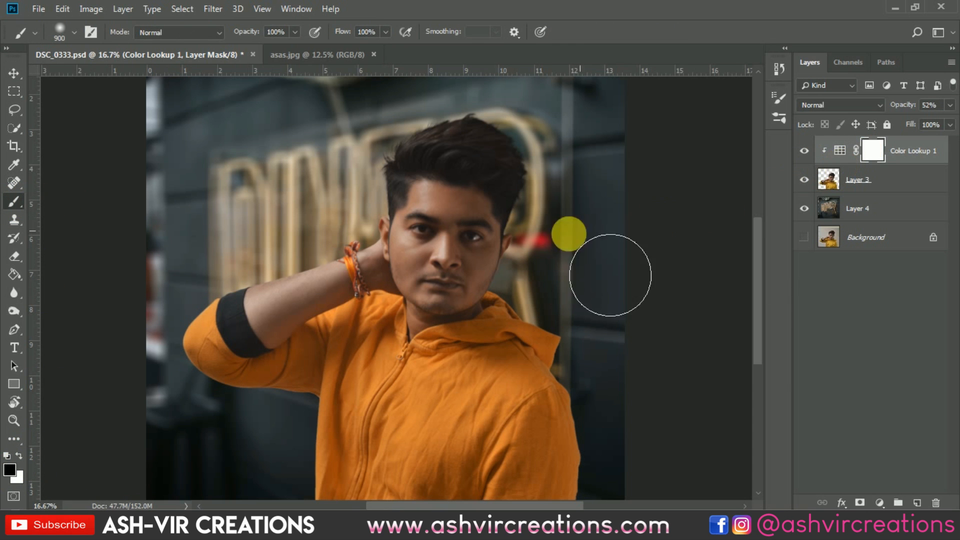
{"action": "scroll", "coordinate": [452, 221], "scroll_direction": "up", "scroll_amount": 4}
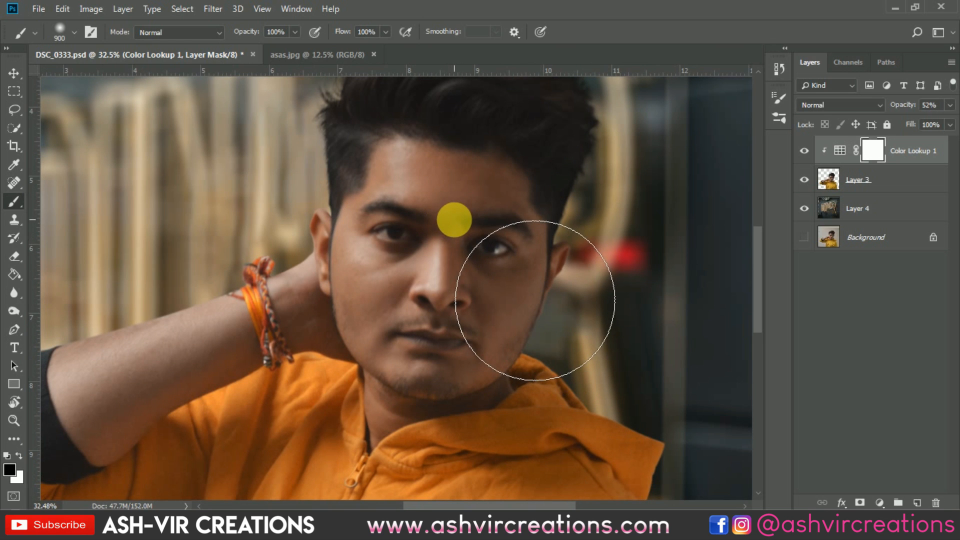
{"action": "key", "text": "bracketleft"}
{"action": "key", "text": "bracketleft"}
{"action": "left_click", "coordinate": [367, 231]}
{"action": "key", "text": "bracketleft"}
{"action": "key", "text": "bracketleft"}
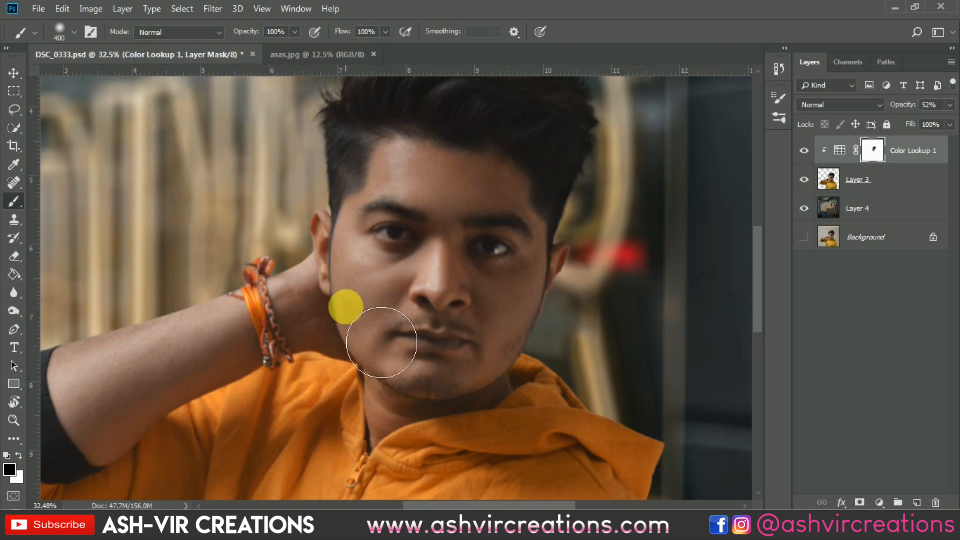
Mask the Color Lookup effect off the rest of the face with the black brush, varying its size around 400
{"action": "key", "text": "bracketright"}
{"action": "mouse_move", "coordinate": [325, 274]}
{"action": "left_mouse_down"}
{"action": "mouse_move", "coordinate": [332, 226]}
{"action": "mouse_move", "coordinate": [377, 314]}
{"action": "mouse_move", "coordinate": [414, 349]}
{"action": "mouse_move", "coordinate": [392, 392]}
{"action": "mouse_move", "coordinate": [414, 354]}
{"action": "mouse_move", "coordinate": [426, 364]}
{"action": "mouse_move", "coordinate": [476, 360]}
{"action": "mouse_move", "coordinate": [472, 339]}
{"action": "left_mouse_up"}
{"action": "key", "text": "]"}
{"action": "mouse_move", "coordinate": [489, 362]}
{"action": "left_mouse_down"}
{"action": "mouse_move", "coordinate": [480, 219]}
{"action": "mouse_move", "coordinate": [428, 191]}
{"action": "mouse_move", "coordinate": [488, 204]}
{"action": "mouse_move", "coordinate": [511, 245]}
{"action": "left_mouse_up"}
{"action": "scroll", "coordinate": [504, 204], "scroll_direction": "down", "scroll_amount": 2}
{"action": "key", "text": "]"}
{"action": "key", "text": "]"}
{"action": "key", "text": "]"}
{"action": "key", "text": "["}
{"action": "key", "text": "["}
{"action": "scroll", "coordinate": [457, 264], "scroll_direction": "up", "scroll_amount": 3}
{"action": "key", "text": "bracketleft"}
{"action": "key", "text": "bracketleft"}
{"action": "key", "text": "bracketleft"}
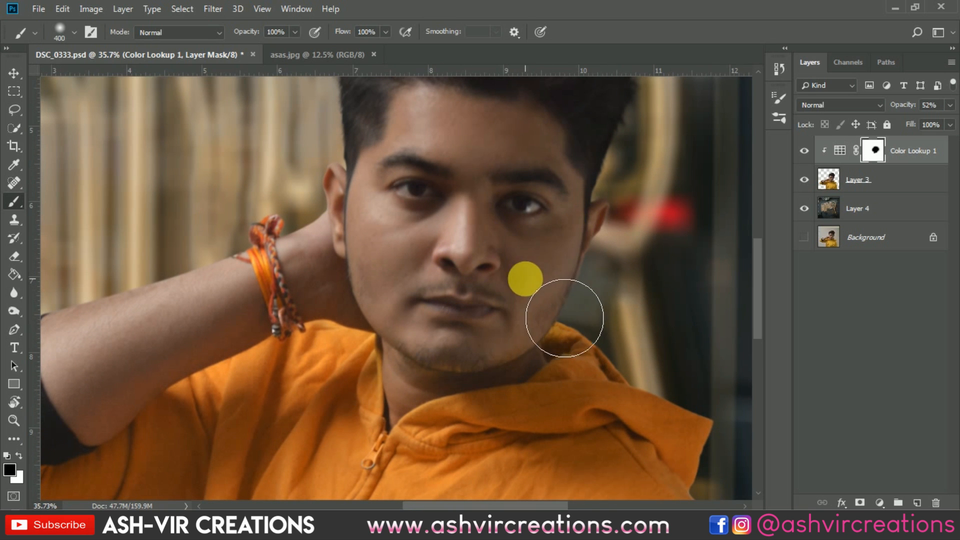
{"action": "key", "text": "bracketleft"}
{"action": "key", "text": "bracketright"}
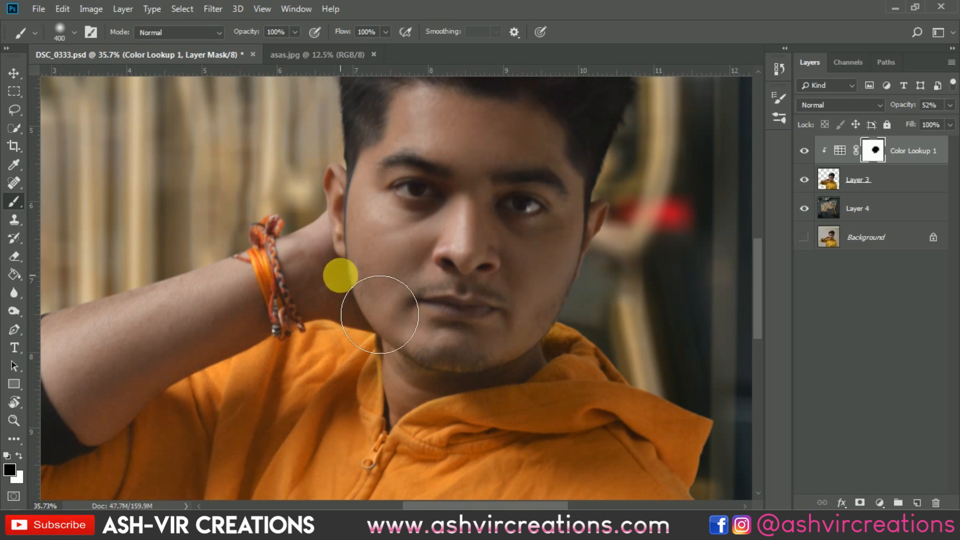
Mask the Color Lookup effect off the raised forearm up to the black cuff with a size 400 black brush
{"action": "left_click_drag", "start_coordinate": [409, 273], "coordinate": [645, 208]}
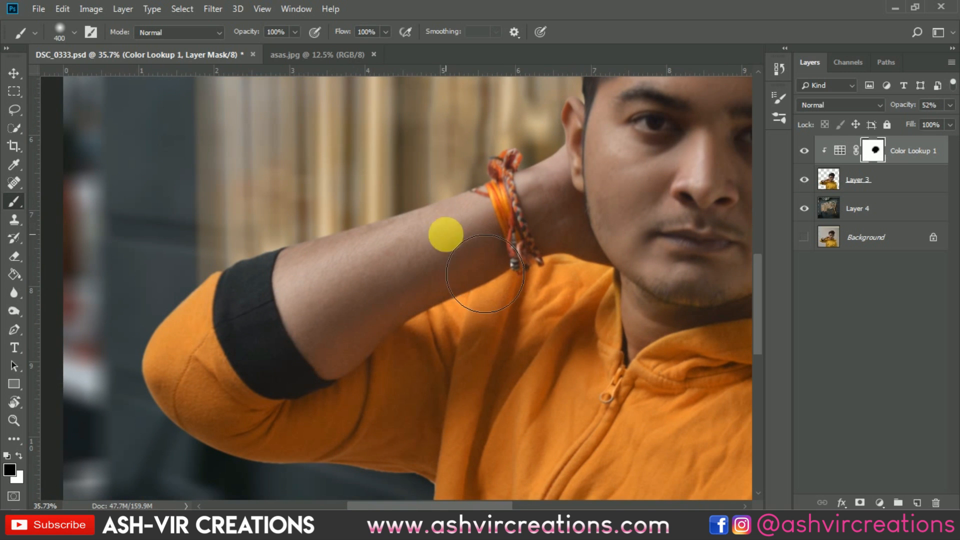
{"action": "mouse_move", "coordinate": [501, 291]}
{"action": "left_mouse_down"}
{"action": "mouse_move", "coordinate": [482, 287]}
{"action": "mouse_move", "coordinate": [439, 308]}
{"action": "mouse_move", "coordinate": [382, 357]}
{"action": "mouse_move", "coordinate": [380, 375]}
{"action": "mouse_move", "coordinate": [350, 316]}
{"action": "left_mouse_up"}
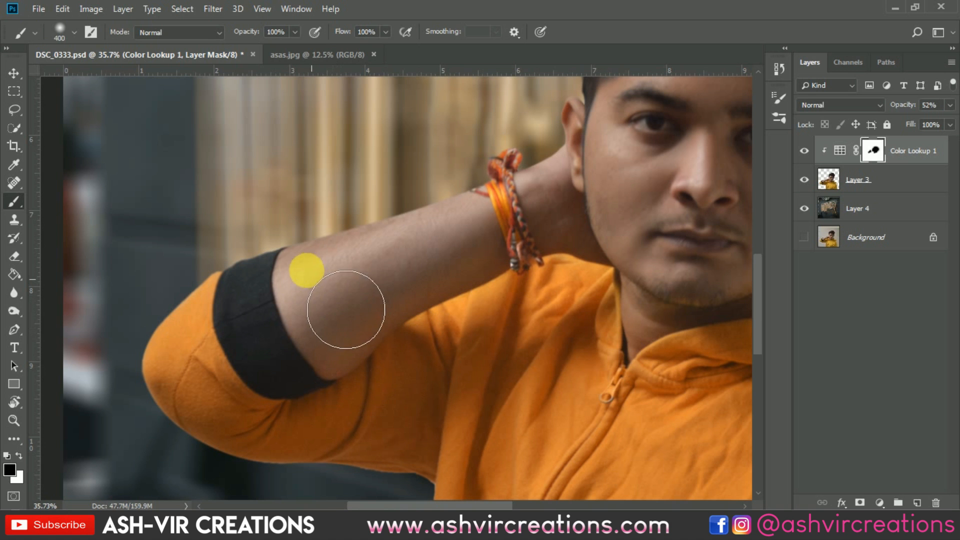
{"action": "scroll", "coordinate": [467, 232], "scroll_direction": "down", "scroll_amount": 3}
{"action": "left_click_drag", "start_coordinate": [410, 268], "coordinate": [348, 286]}
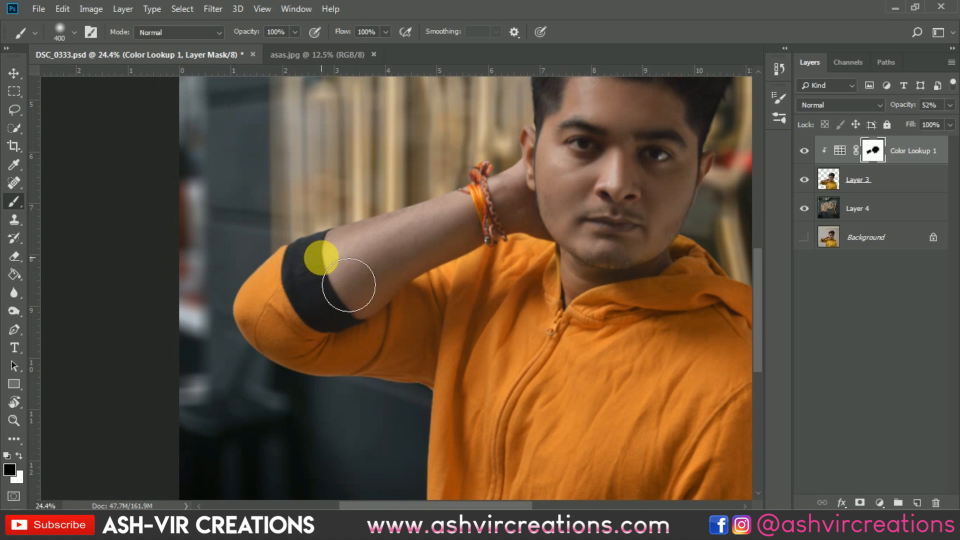
{"action": "left_click_drag", "start_coordinate": [335, 243], "coordinate": [358, 294]}
{"action": "scroll", "coordinate": [391, 216], "scroll_direction": "up", "scroll_amount": 3}
Mask the Color Lookup effect off the thread bracelet and the hand behind the neck with the size 400 black brush
{"action": "left_click_drag", "start_coordinate": [430, 214], "coordinate": [351, 238]}
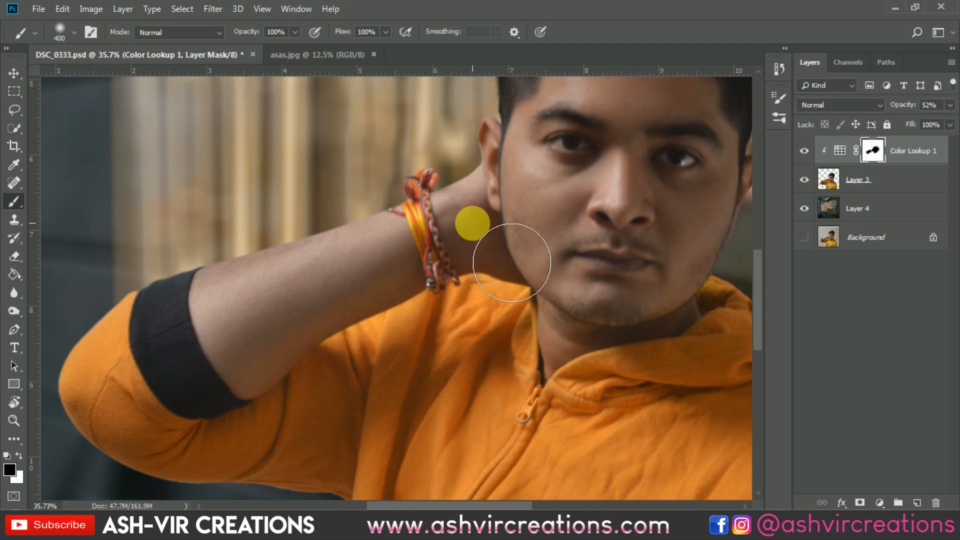
{"action": "left_click", "coordinate": [419, 210]}
{"action": "left_click_drag", "start_coordinate": [419, 210], "coordinate": [418, 255]}
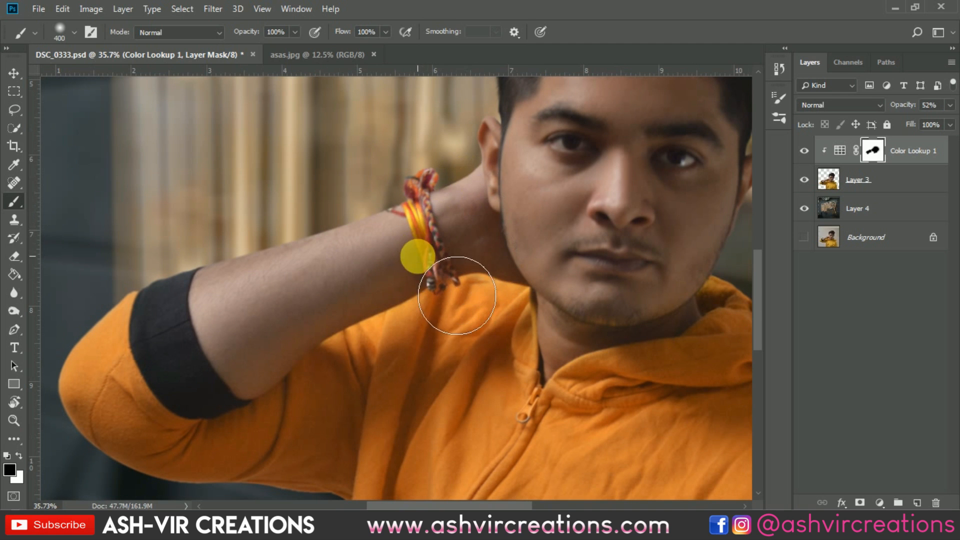
{"action": "left_click_drag", "start_coordinate": [544, 228], "coordinate": [356, 253]}
Load the Color Lookup mask as a selection to check the painted area around the face, and deselect it
{"action": "mouse_move", "coordinate": [427, 219]}
{"action": "left_mouse_down"}
{"action": "mouse_move", "coordinate": [414, 293]}
{"action": "mouse_move", "coordinate": [393, 321]}
{"action": "left_mouse_up"}
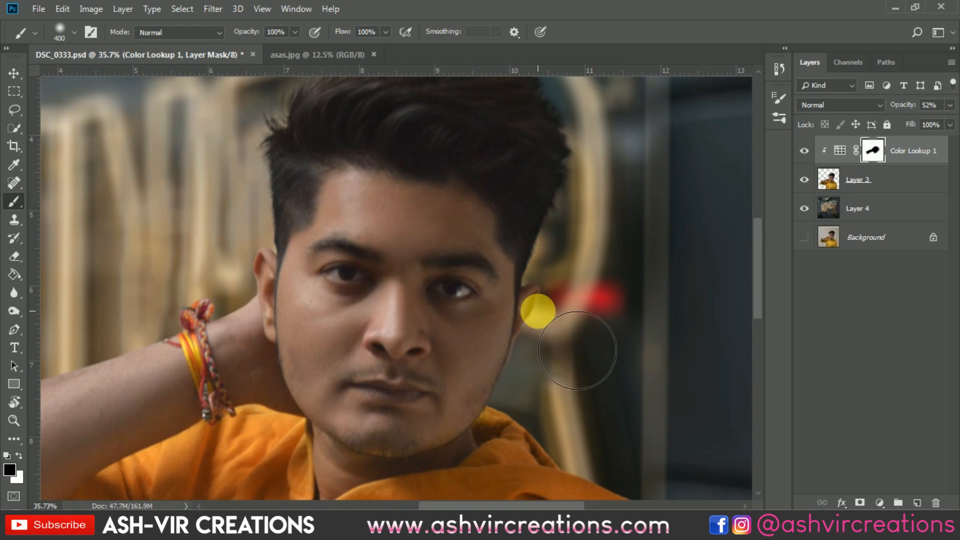
{"action": "left_click", "coordinate": [873, 151], "text": "ctrl"}
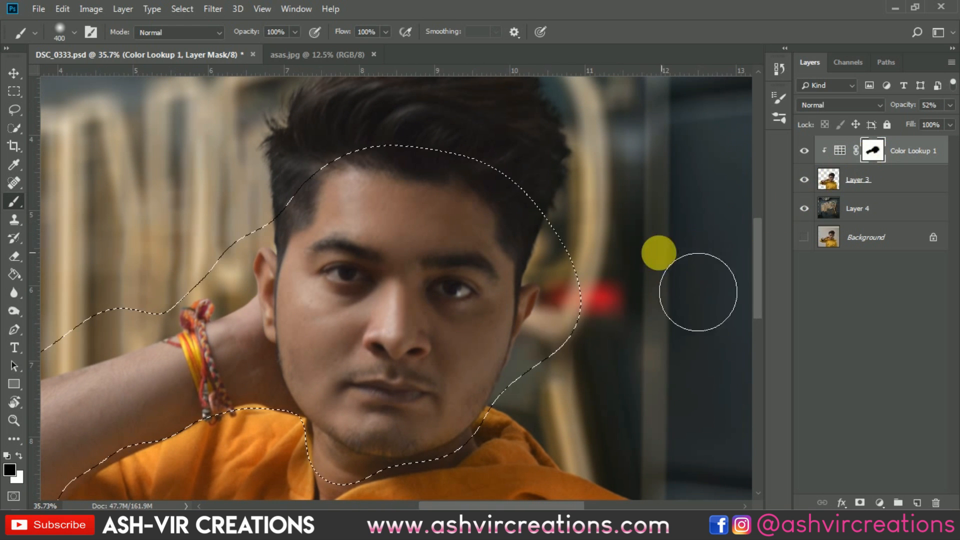
{"action": "key", "text": "ctrl+d"}
Mask the Color Lookup effect off the neck and under the chin with the black brush at size 250
{"action": "left_click_drag", "start_coordinate": [440, 388], "coordinate": [447, 228]}
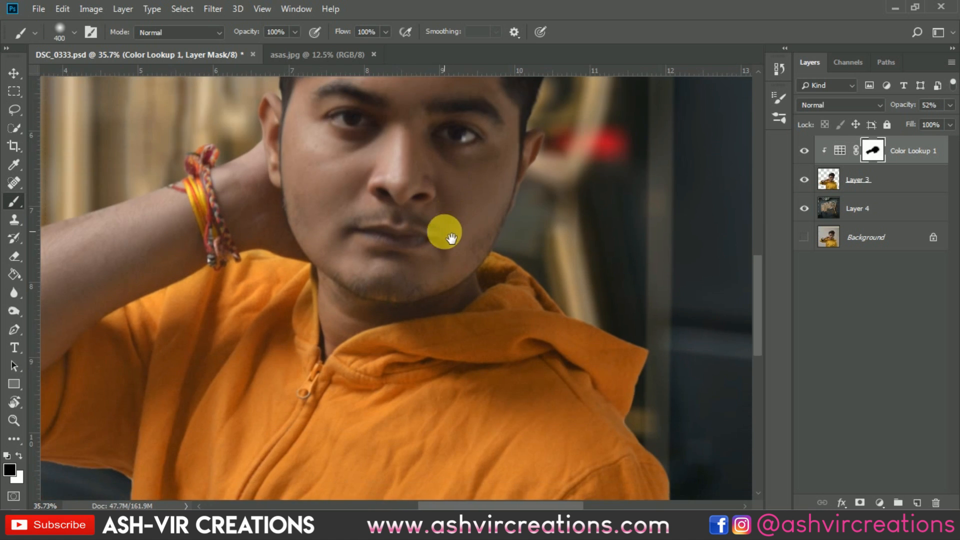
{"action": "scroll", "coordinate": [381, 287], "scroll_direction": "up", "scroll_amount": 5}
{"action": "key", "text": "bracketleft"}
{"action": "key", "text": "bracketleft"}
{"action": "key", "text": "bracketleft"}
{"action": "key", "text": "bracketleft"}
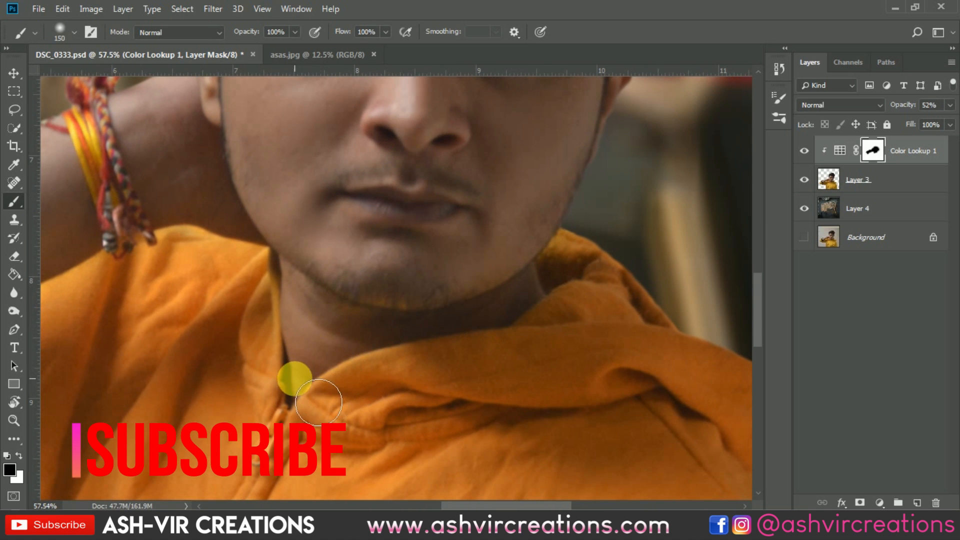
{"action": "key", "text": "bracketright"}
{"action": "key", "text": "bracketright"}
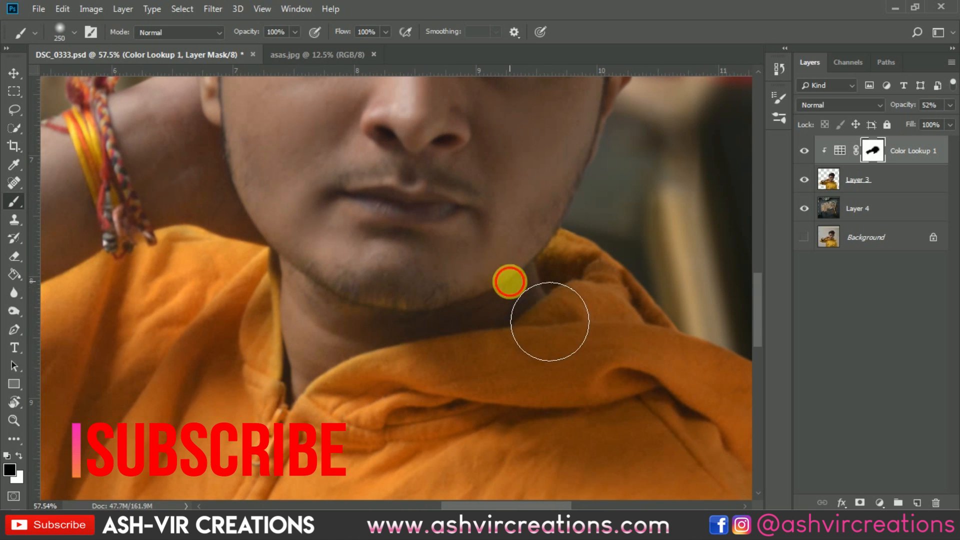
{"action": "left_click_drag", "start_coordinate": [416, 342], "coordinate": [365, 289]}
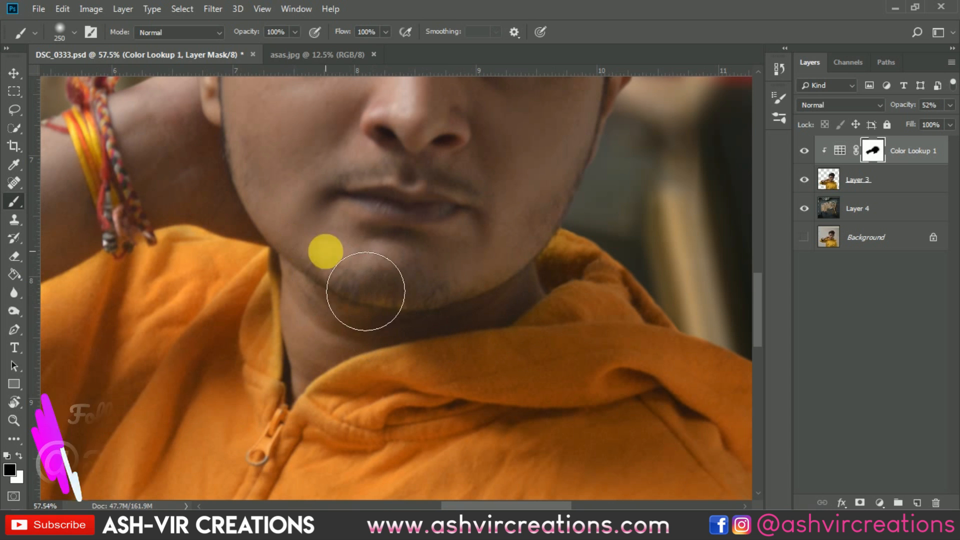
Compare the portrait with and without the Color Lookup effect and examine the mask edges around the chin, neck and hood
{"action": "left_click", "coordinate": [804, 151]}
{"action": "left_click", "coordinate": [804, 150]}
{"action": "left_click", "coordinate": [804, 151]}
{"action": "left_click", "coordinate": [805, 150]}
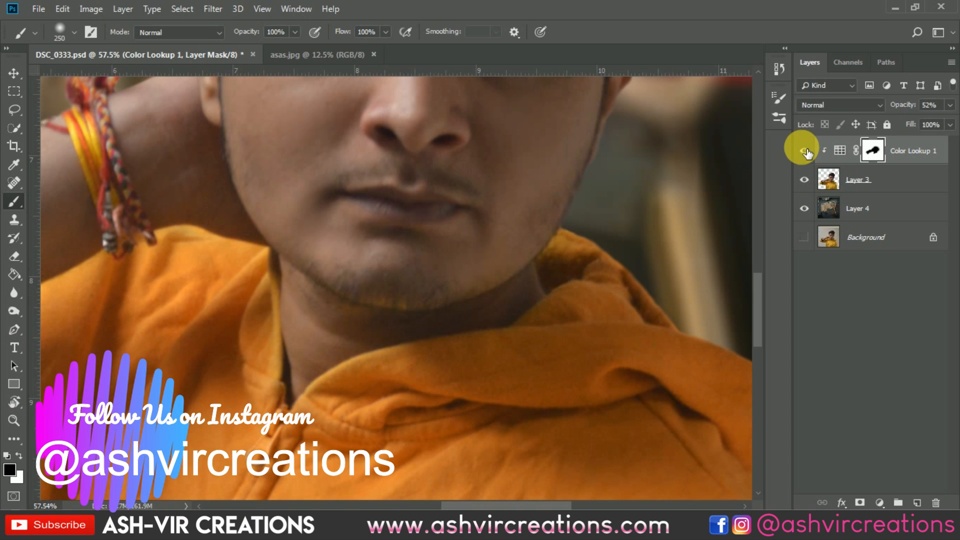
{"action": "scroll", "coordinate": [439, 274], "scroll_direction": "down", "scroll_amount": 6}
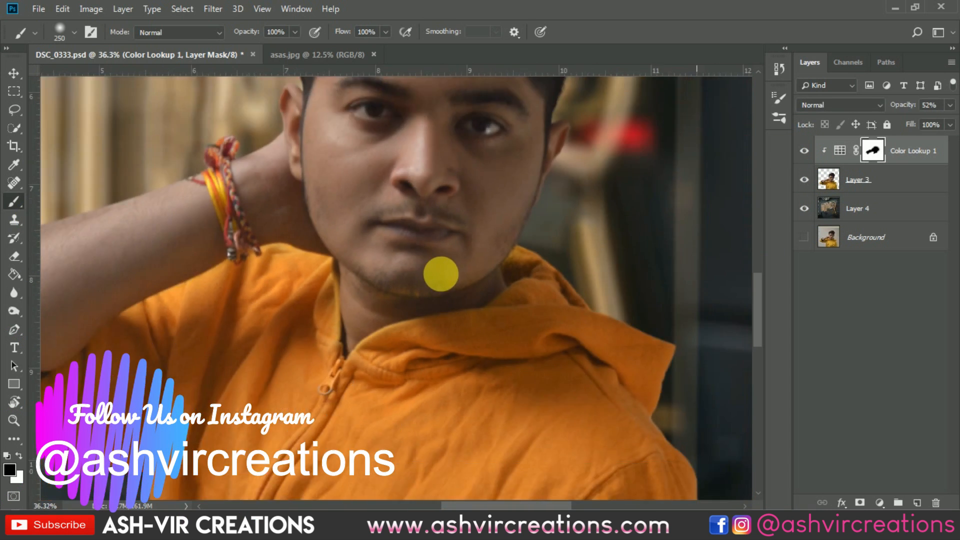
{"action": "key", "text": "ctrl+0"}
{"action": "scroll", "coordinate": [447, 334], "scroll_direction": "up", "scroll_amount": 5}
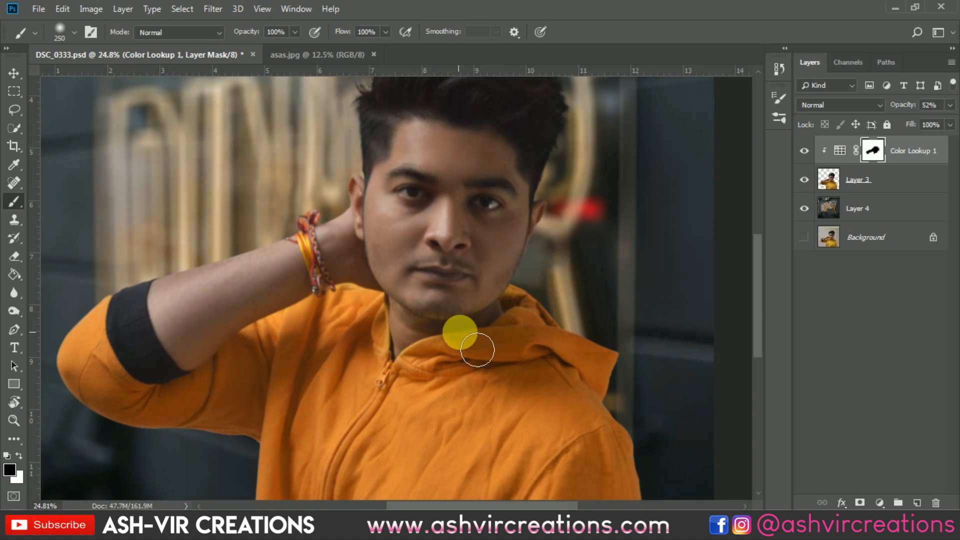
{"action": "scroll", "coordinate": [444, 330], "scroll_direction": "down", "scroll_amount": 4}
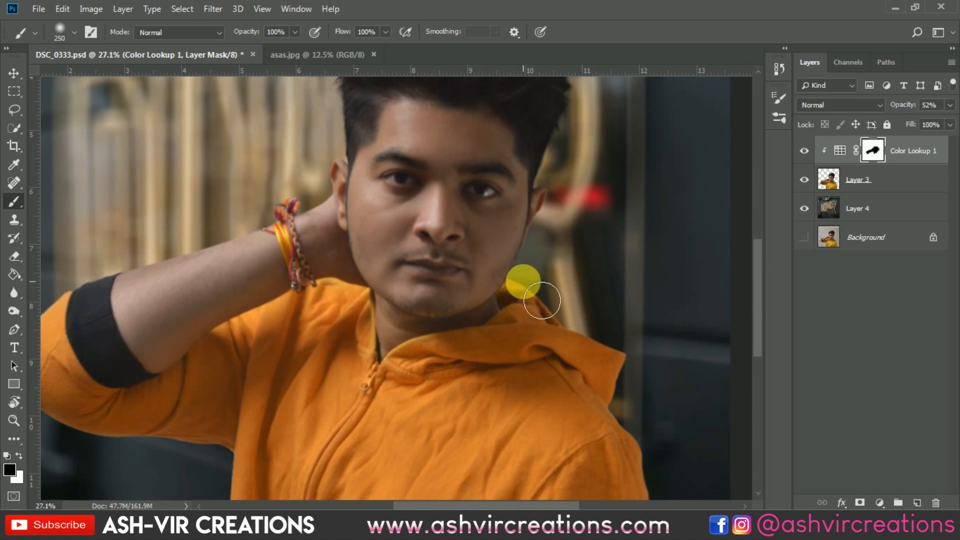
{"action": "scroll", "coordinate": [523, 281], "scroll_direction": "up", "scroll_amount": 5}
Restore the Color Lookup effect on the hood beside the jaw by painting its mask with a white brush up to size 100
{"action": "left_click", "coordinate": [20, 455]}
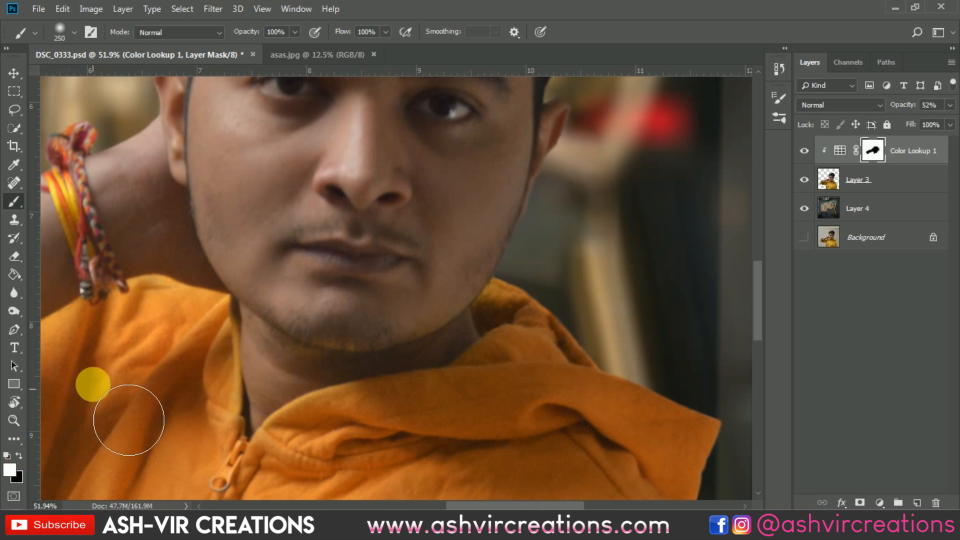
{"action": "scroll", "coordinate": [609, 281], "scroll_direction": "up", "scroll_amount": 4}
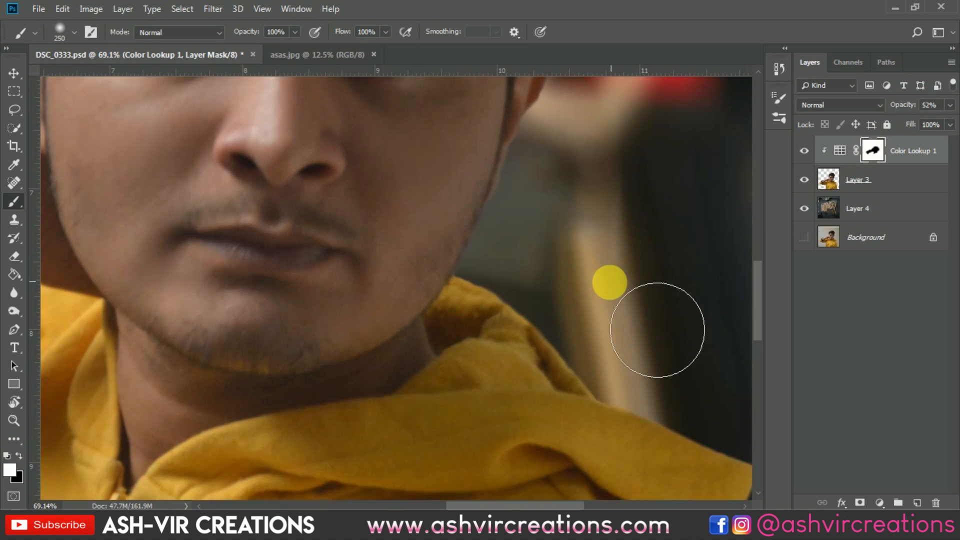
{"action": "key", "text": "bracketleft"}
{"action": "key", "text": "bracketleft"}
{"action": "key", "text": "bracketleft"}
{"action": "key", "text": "bracketleft"}
{"action": "scroll", "coordinate": [460, 331], "scroll_direction": "up", "scroll_amount": 3}
{"action": "key", "text": "bracketleft"}
{"action": "key", "text": "bracketleft"}
{"action": "key", "text": "bracketleft"}
{"action": "key", "text": "bracketleft"}
{"action": "mouse_move", "coordinate": [334, 349]}
{"action": "left_mouse_down"}
{"action": "mouse_move", "coordinate": [366, 315]}
{"action": "mouse_move", "coordinate": [336, 337]}
{"action": "mouse_move", "coordinate": [388, 266]}
{"action": "mouse_move", "coordinate": [380, 300]}
{"action": "mouse_move", "coordinate": [405, 281]}
{"action": "mouse_move", "coordinate": [407, 350]}
{"action": "mouse_move", "coordinate": [452, 299]}
{"action": "left_mouse_up"}
{"action": "key", "text": "bracketright"}
{"action": "key", "text": "bracketright"}
{"action": "key", "text": "bracketright"}
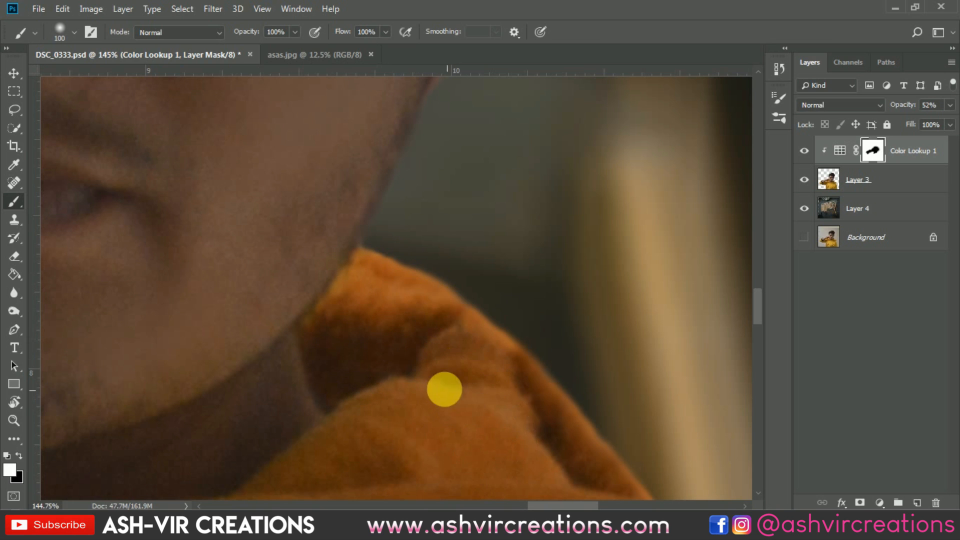
{"action": "left_click_drag", "start_coordinate": [442, 369], "coordinate": [558, 205]}
{"action": "left_click_drag", "start_coordinate": [470, 423], "coordinate": [516, 323]}
Restore the Color Lookup effect along the hood's neckline and the shoulder below the bracelet with the white brush at size 150
{"action": "key", "text": "bracketright"}
{"action": "key", "text": "bracketright"}
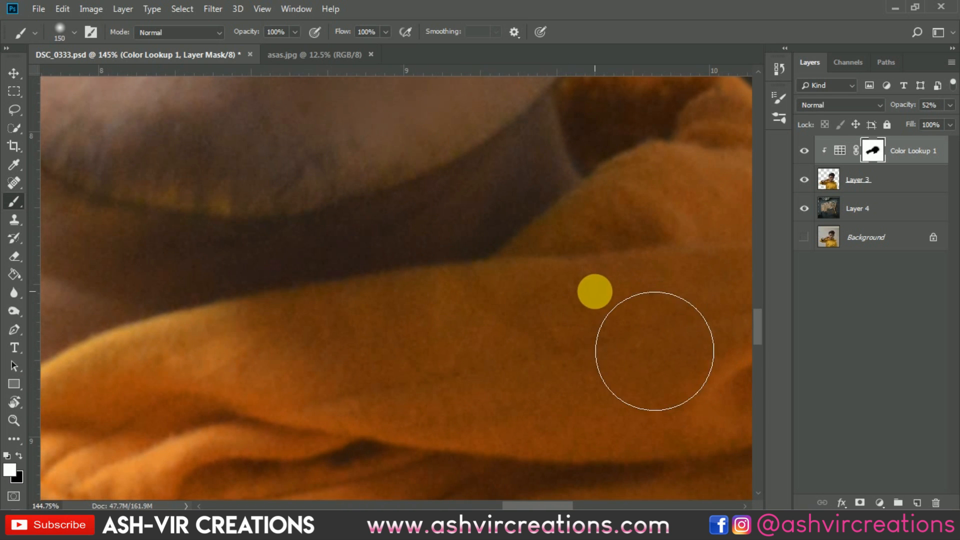
{"action": "left_click_drag", "start_coordinate": [278, 377], "coordinate": [562, 322]}
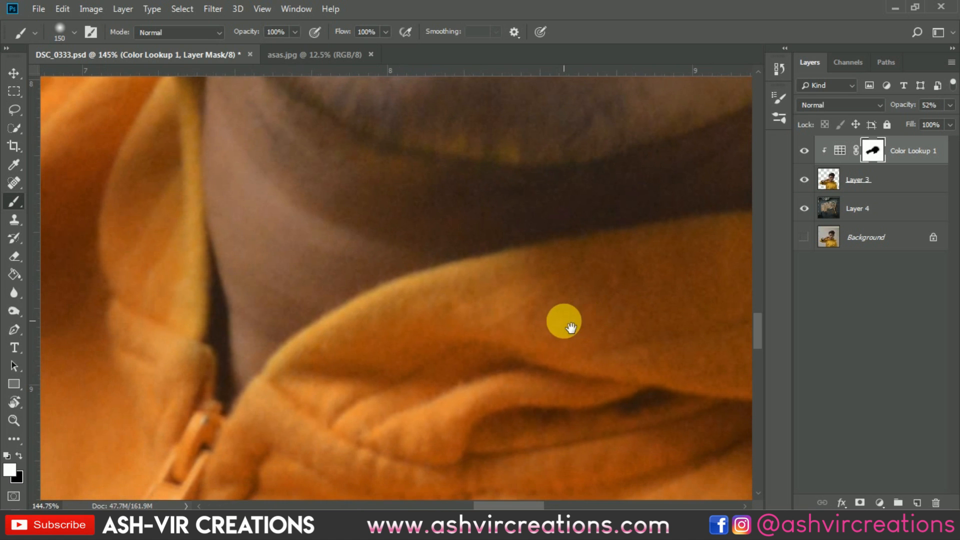
{"action": "left_click_drag", "start_coordinate": [145, 236], "coordinate": [360, 407]}
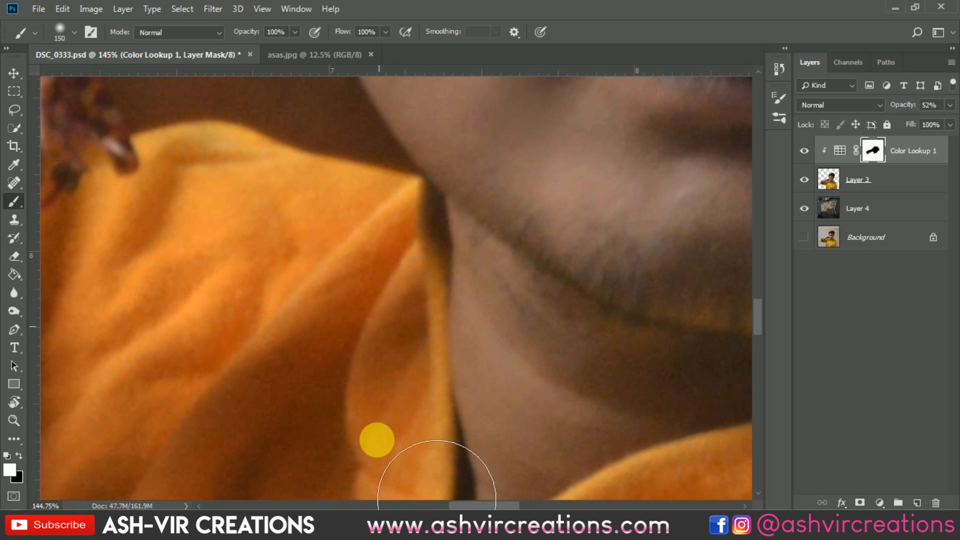
{"action": "scroll", "coordinate": [237, 161], "scroll_direction": "down", "scroll_amount": 3}
{"action": "left_click_drag", "start_coordinate": [232, 157], "coordinate": [350, 304]}
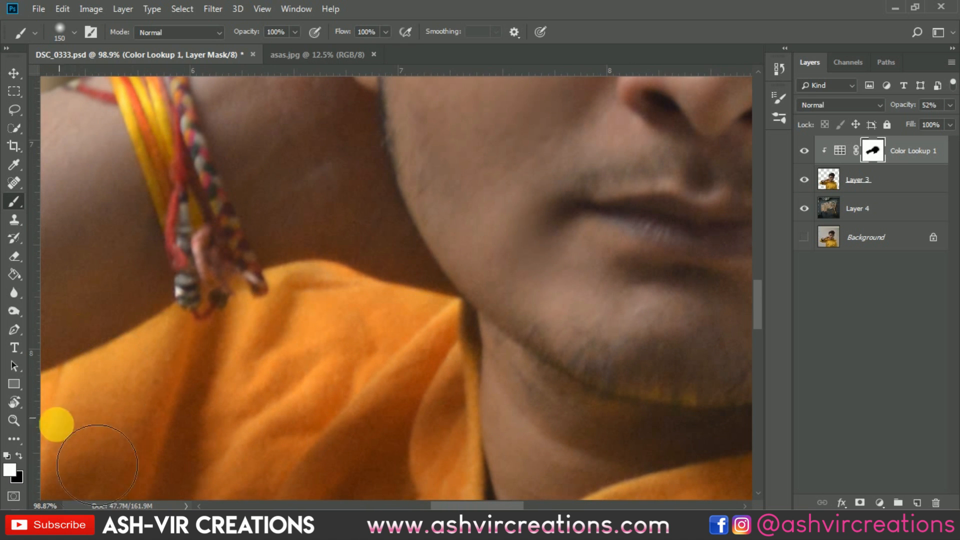
Mask the Color Lookup effect off the skin between the bracelet and the jaw with the size 150 black brush
{"action": "left_click", "coordinate": [302, 213]}
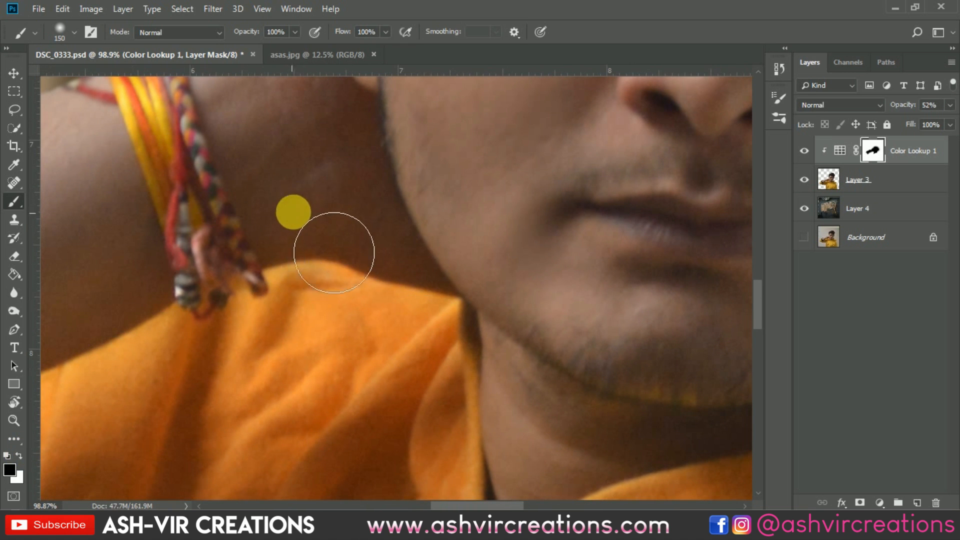
{"action": "left_click", "coordinate": [421, 229]}
{"action": "scroll", "coordinate": [580, 257], "scroll_direction": "down", "scroll_amount": 5}
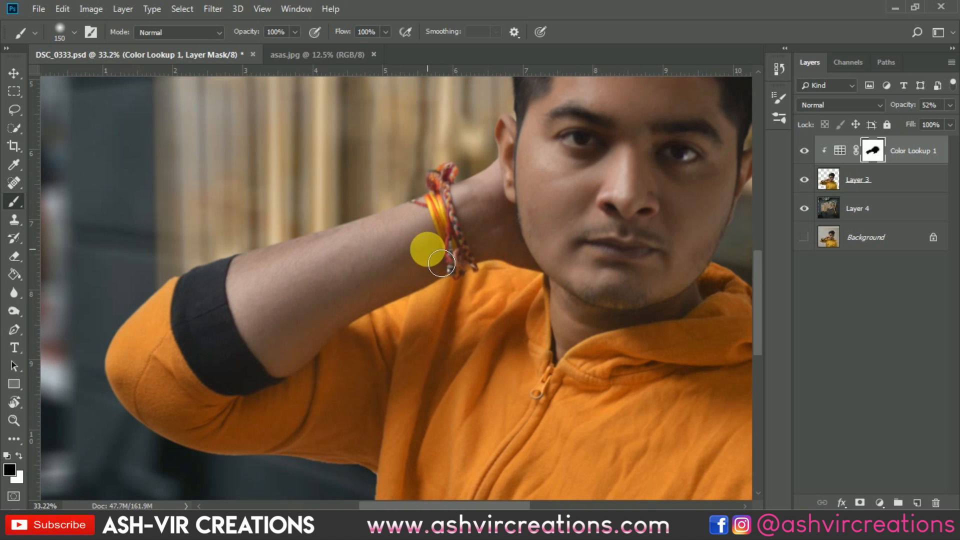
Toggle the Color Lookup adjustment off and on to compare the hoodie's color across the whole image, leaving it on
{"action": "key", "text": "v"}
{"action": "scroll", "coordinate": [455, 244], "scroll_direction": "down", "scroll_amount": 3}
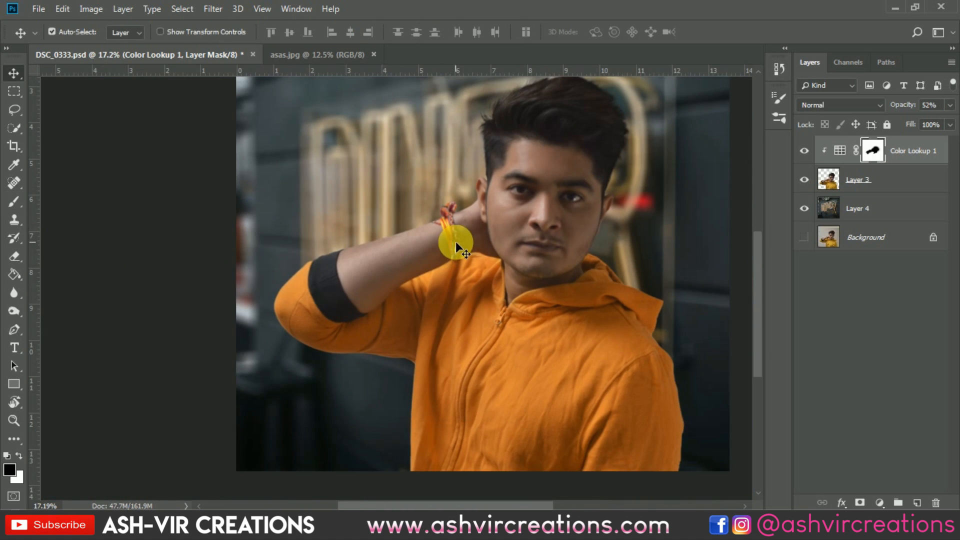
{"action": "left_click", "coordinate": [814, 150]}
{"action": "left_click", "coordinate": [813, 150]}
{"action": "left_click", "coordinate": [814, 150]}
{"action": "left_click", "coordinate": [814, 150]}
{"action": "left_click", "coordinate": [804, 151]}
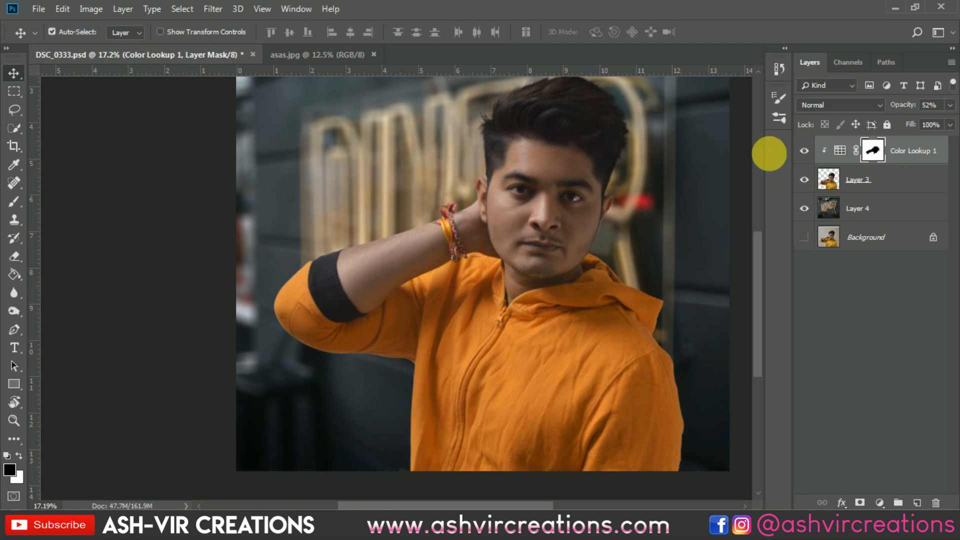
{"action": "scroll", "coordinate": [597, 161], "scroll_direction": "down", "scroll_amount": 1}
{"action": "left_click", "coordinate": [804, 151]}
{"action": "left_click", "coordinate": [804, 151]}
{"action": "left_click", "coordinate": [804, 151]}
{"action": "left_click", "coordinate": [804, 151]}
{"action": "left_click", "coordinate": [804, 151]}
{"action": "left_click", "coordinate": [805, 151]}
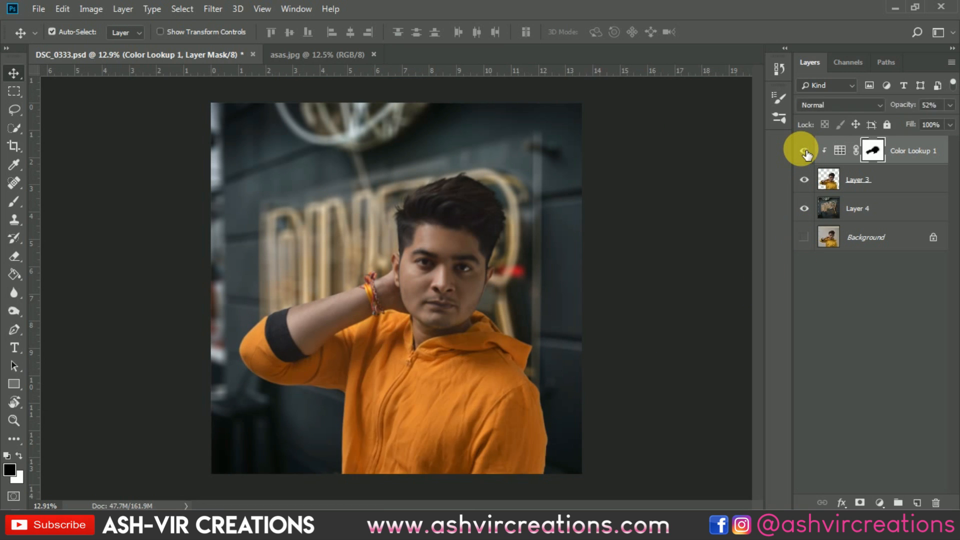
{"action": "left_click", "coordinate": [804, 151]}
{"action": "left_click", "coordinate": [804, 151]}
{"action": "left_click", "coordinate": [804, 151]}
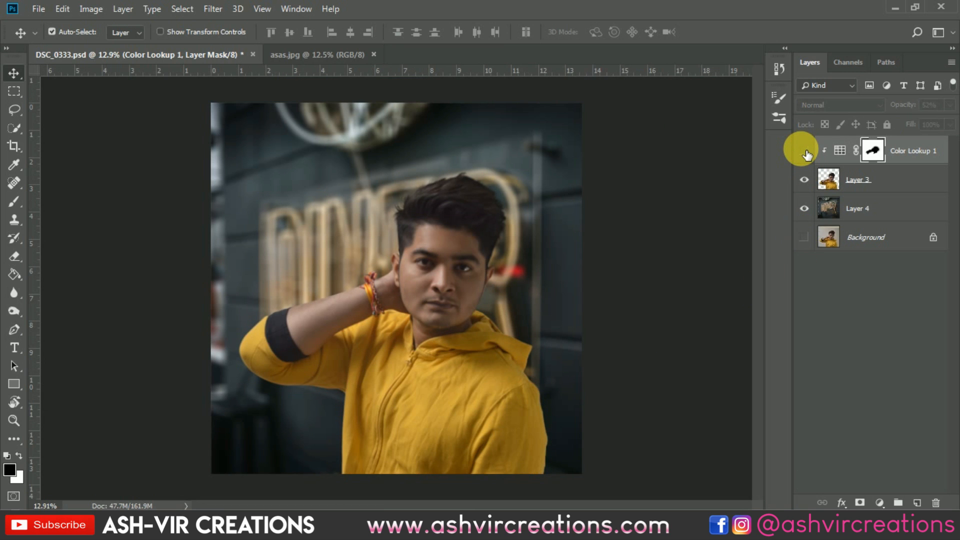
{"action": "left_click", "coordinate": [805, 152]}
Merge the Color Lookup adjustment with the cutout of the man on Layer 3
{"action": "left_click", "coordinate": [885, 179]}
{"action": "right_click", "coordinate": [886, 179]}
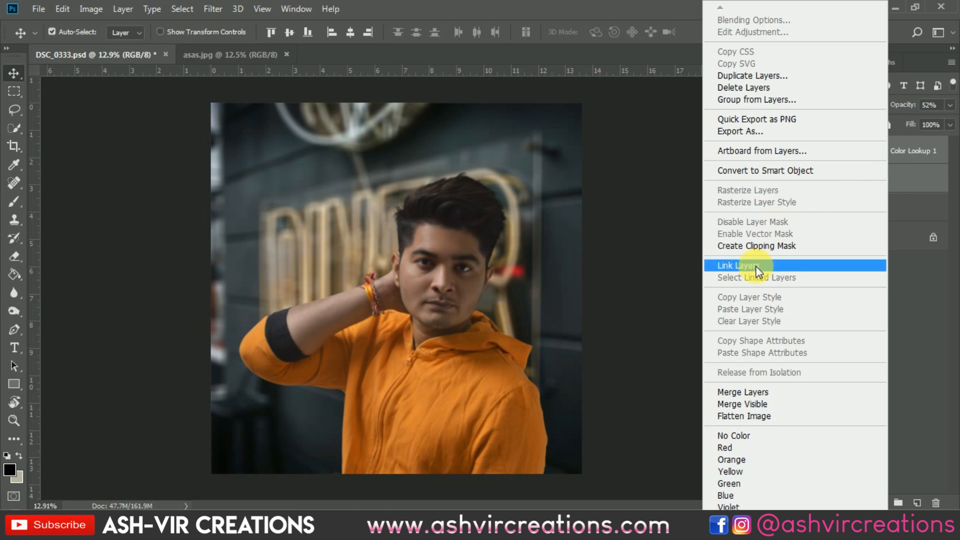
{"action": "left_click", "coordinate": [750, 392]}
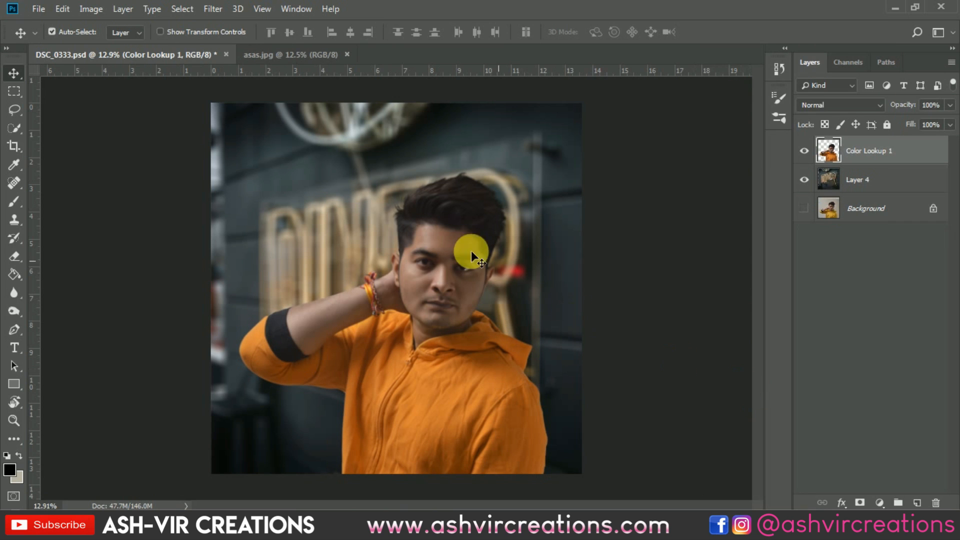
Add a Levels adjustment clipped to the man's layer, with the input black point at 7 and the white point at 221
{"action": "left_click", "coordinate": [881, 503]}
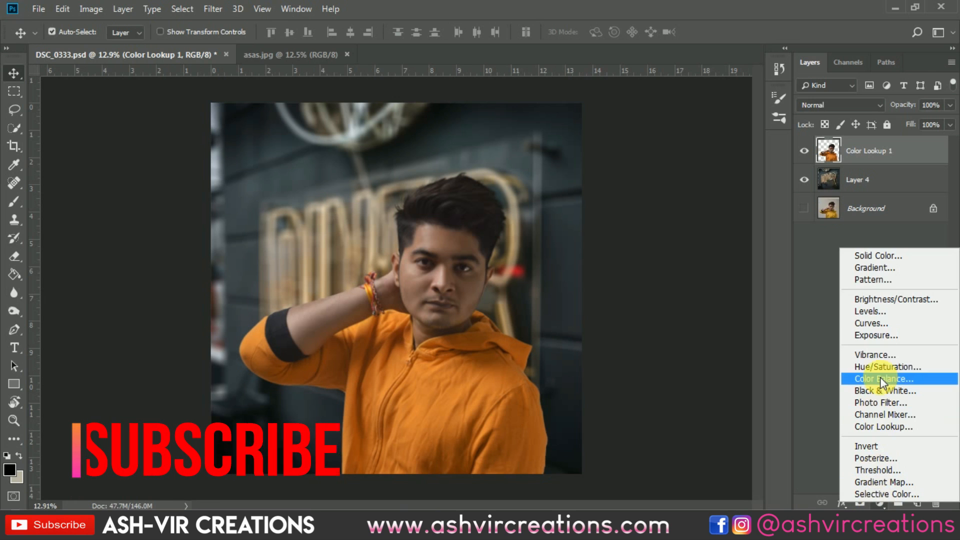
{"action": "left_click", "coordinate": [873, 312]}
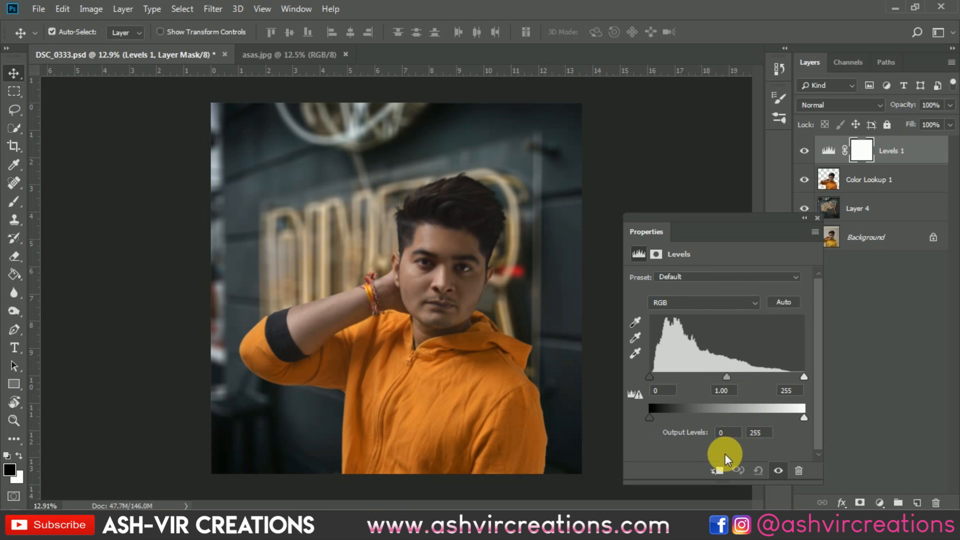
{"action": "left_click", "coordinate": [717, 469]}
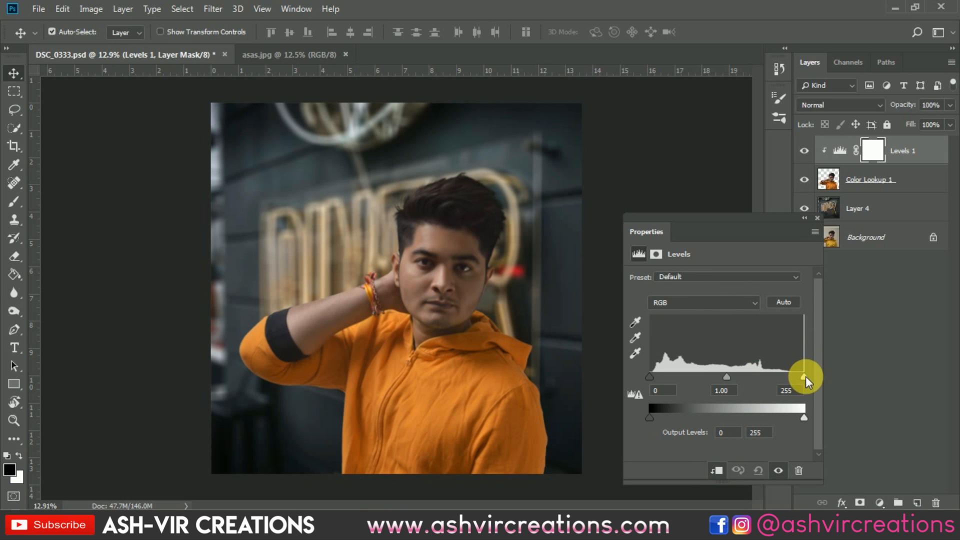
{"action": "left_click_drag", "start_coordinate": [804, 376], "coordinate": [784, 374]}
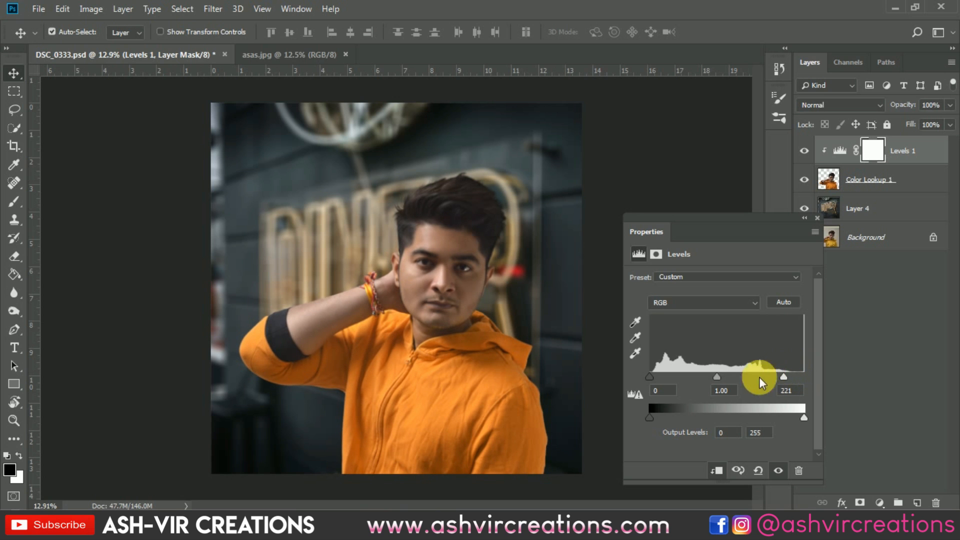
{"action": "left_click_drag", "start_coordinate": [653, 377], "coordinate": [653, 376]}
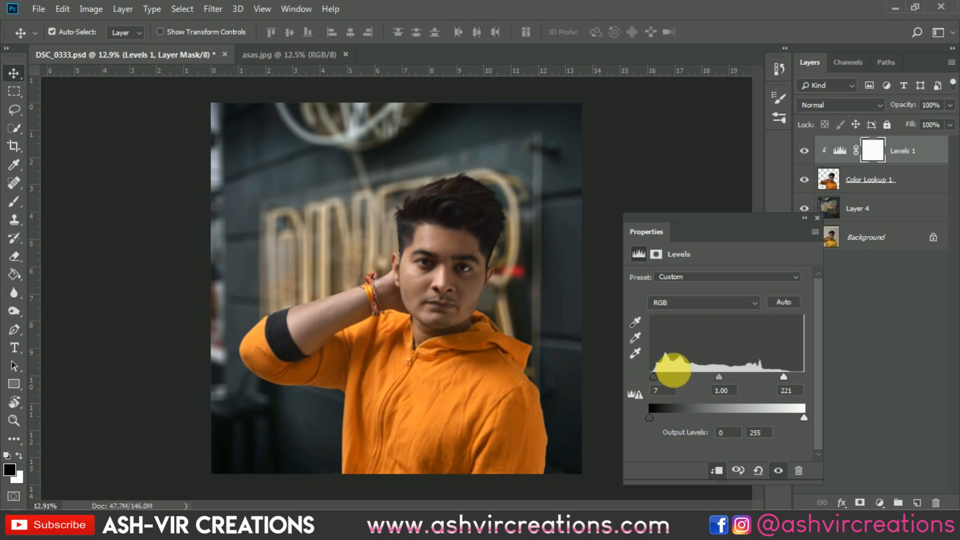
{"action": "left_click", "coordinate": [816, 220]}
Toggle the Levels adjustment off and on to compare the man's brightness and contrast, leaving it on
{"action": "left_click", "coordinate": [806, 151]}
{"action": "left_click", "coordinate": [806, 150]}
{"action": "left_click", "coordinate": [806, 151]}
{"action": "left_click", "coordinate": [807, 151]}
{"action": "scroll", "coordinate": [430, 263], "scroll_direction": "up", "scroll_amount": 1}
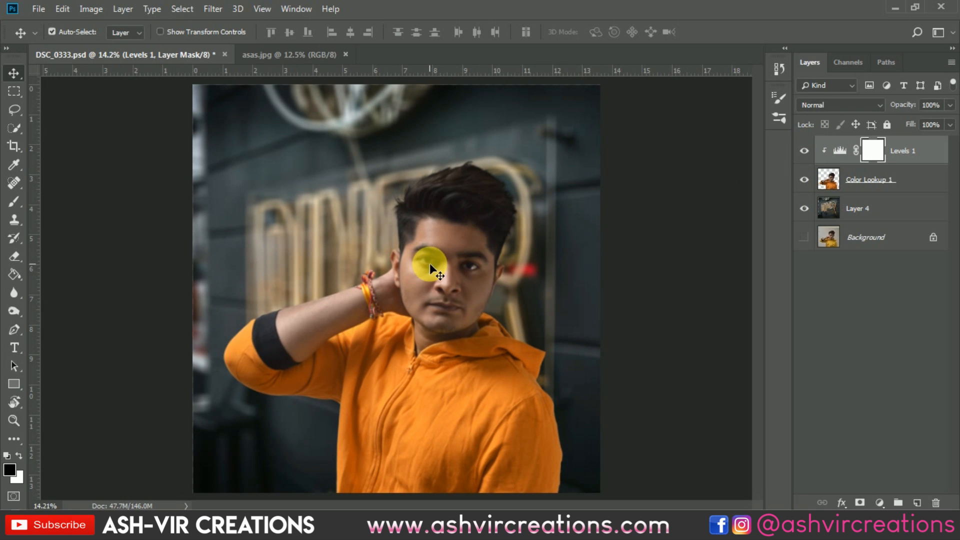
{"action": "left_click", "coordinate": [806, 151]}
{"action": "left_click", "coordinate": [806, 150]}
{"action": "left_click", "coordinate": [806, 151]}
{"action": "left_click", "coordinate": [806, 151]}
{"action": "left_click", "coordinate": [806, 151]}
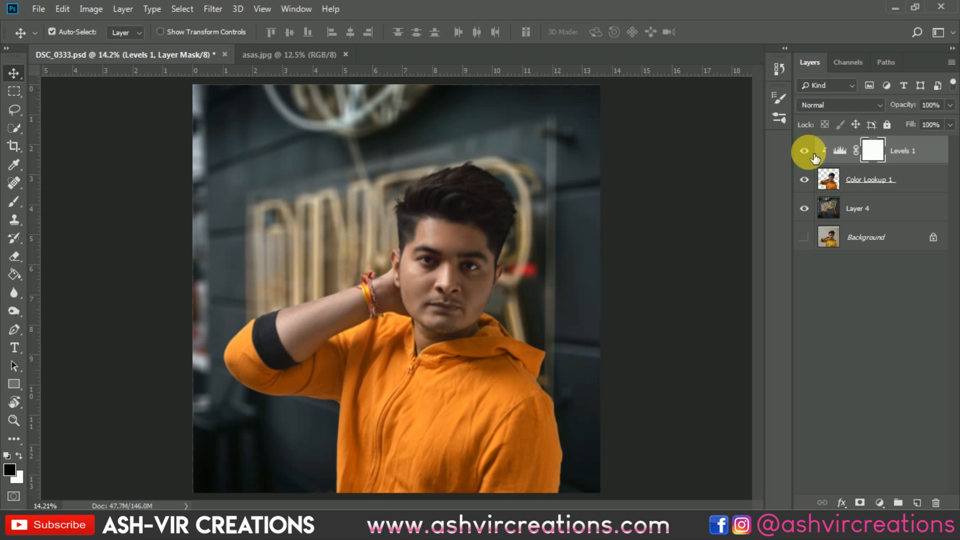
Merge the Levels adjustment with the man's cutout layer
{"action": "left_click", "coordinate": [884, 178], "text": "ctrl"}
{"action": "right_click", "coordinate": [879, 173]}
{"action": "left_click", "coordinate": [800, 390]}
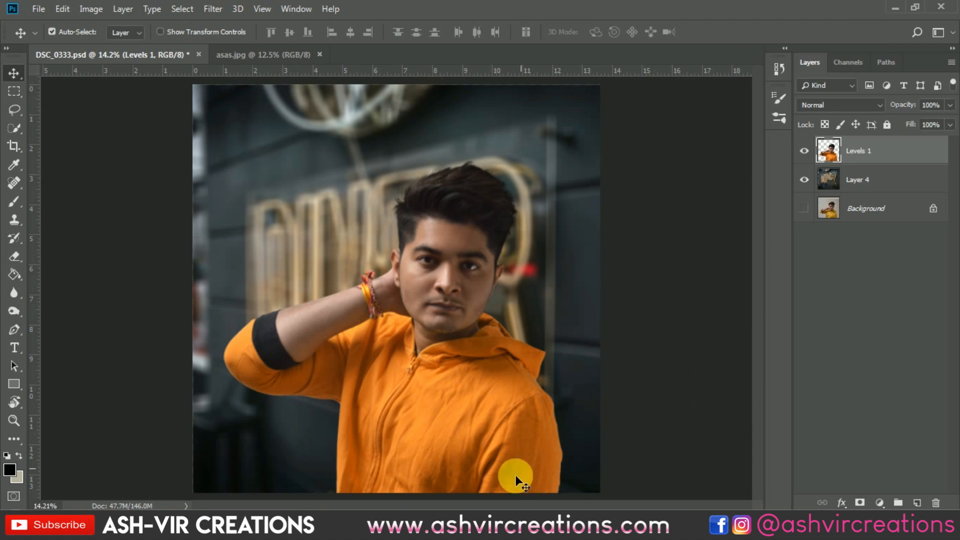
Trim the uneven bulge off the outer edge of the lower sleeve using a selection made from a curved Pen path
{"action": "scroll", "coordinate": [572, 499], "scroll_direction": "up", "scroll_amount": 14}
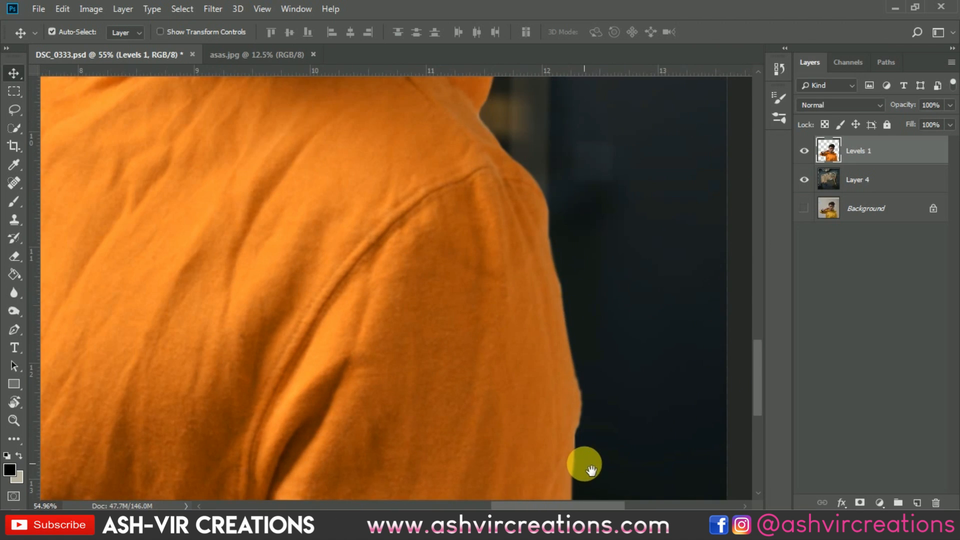
{"action": "left_click_drag", "start_coordinate": [583, 469], "coordinate": [526, 338]}
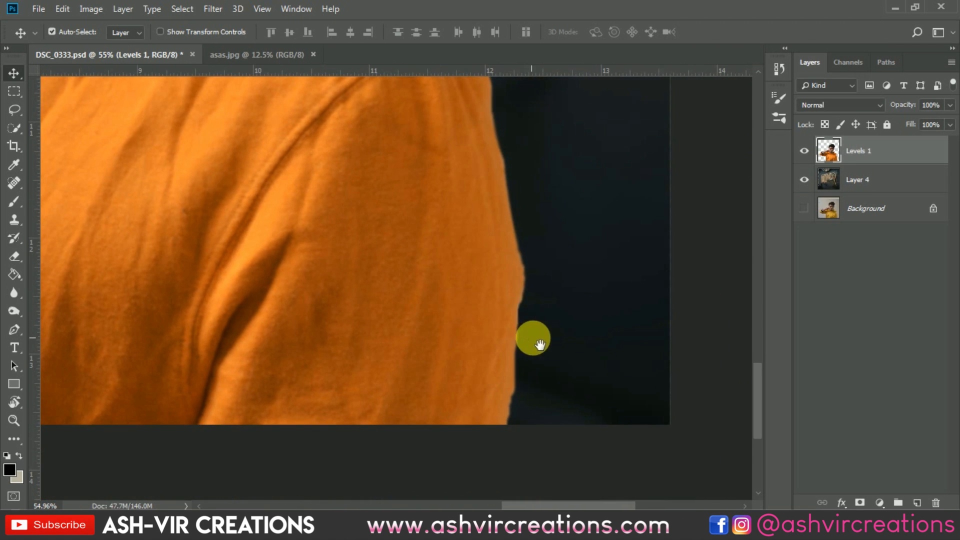
{"action": "key", "text": "p"}
{"action": "scroll", "coordinate": [517, 222], "scroll_direction": "up", "scroll_amount": 1}
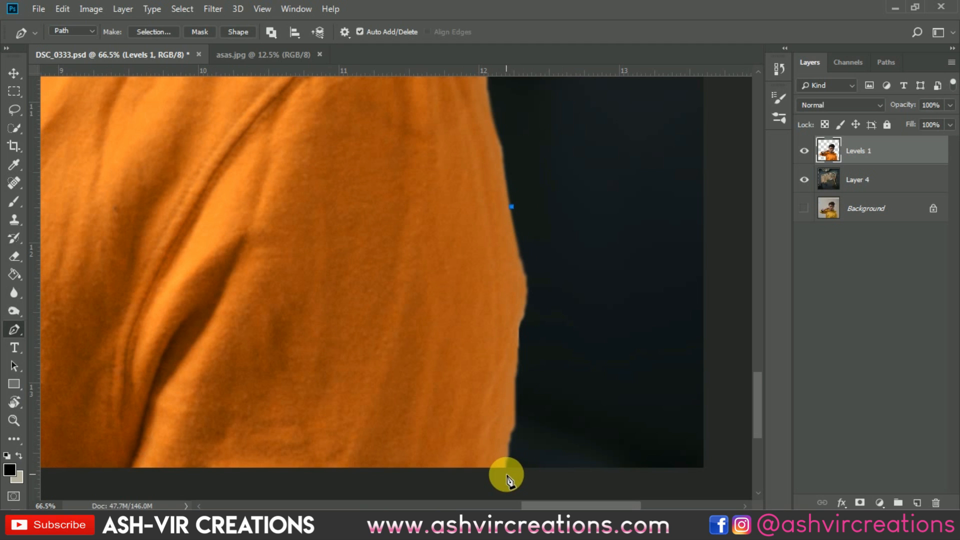
{"action": "left_click_drag", "start_coordinate": [503, 477], "coordinate": [478, 434]}
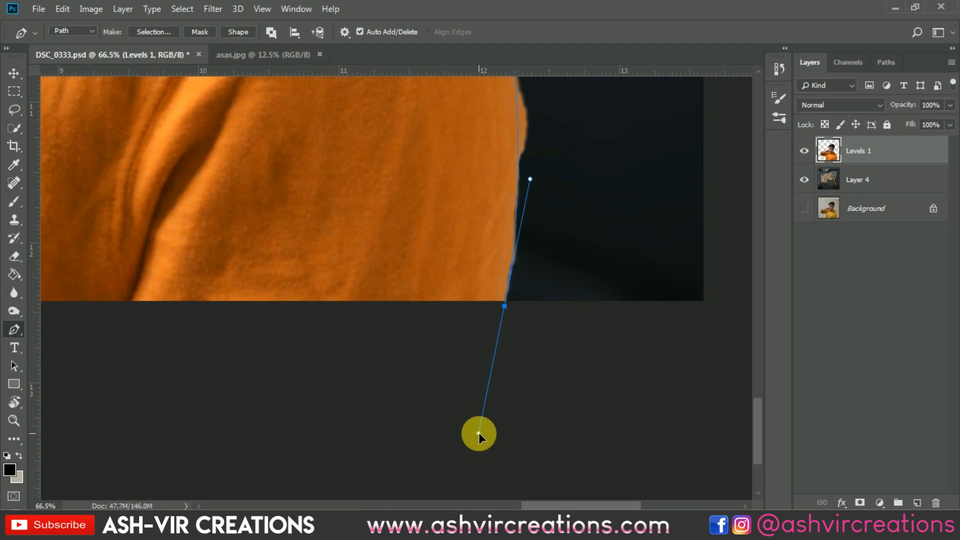
{"action": "scroll", "coordinate": [479, 434], "scroll_direction": "down", "scroll_amount": 3}
{"action": "left_click_drag", "start_coordinate": [531, 391], "coordinate": [546, 355]}
{"action": "left_click_drag", "start_coordinate": [555, 220], "coordinate": [559, 224]}
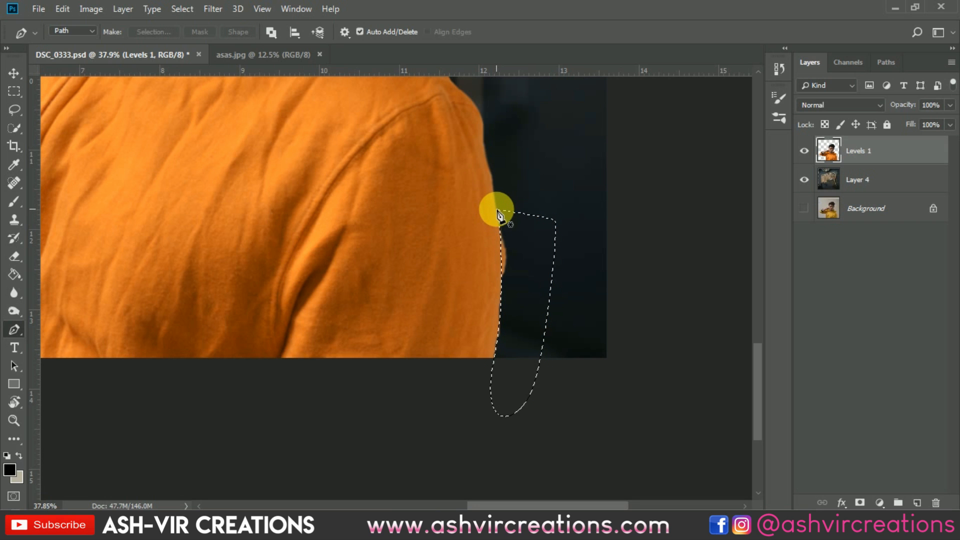
{"action": "left_click", "coordinate": [498, 215]}
Soften the trimmed outer edge of the lower sleeve with the Blur tool at size 30 and 74% strength
{"action": "left_click", "coordinate": [15, 294]}
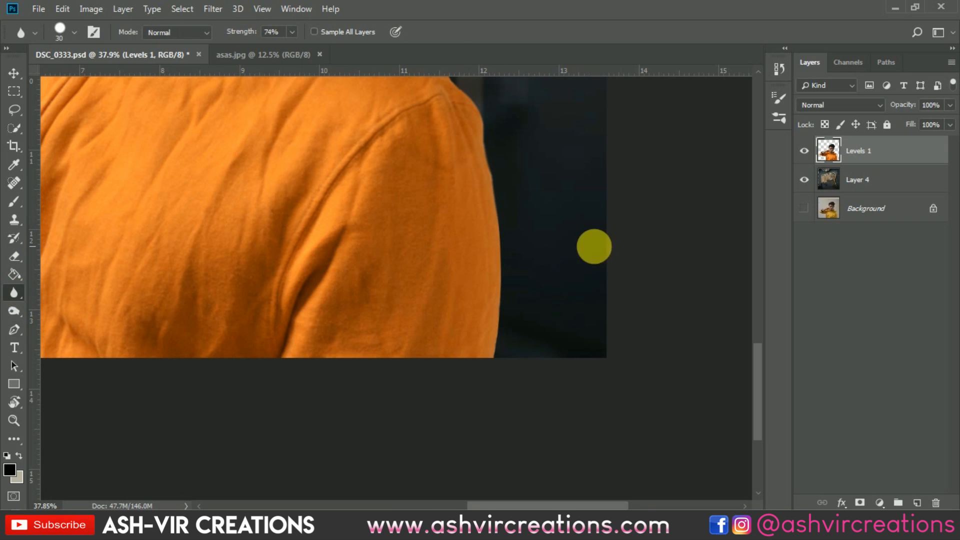
{"action": "scroll", "coordinate": [570, 234], "scroll_direction": "up", "scroll_amount": 6}
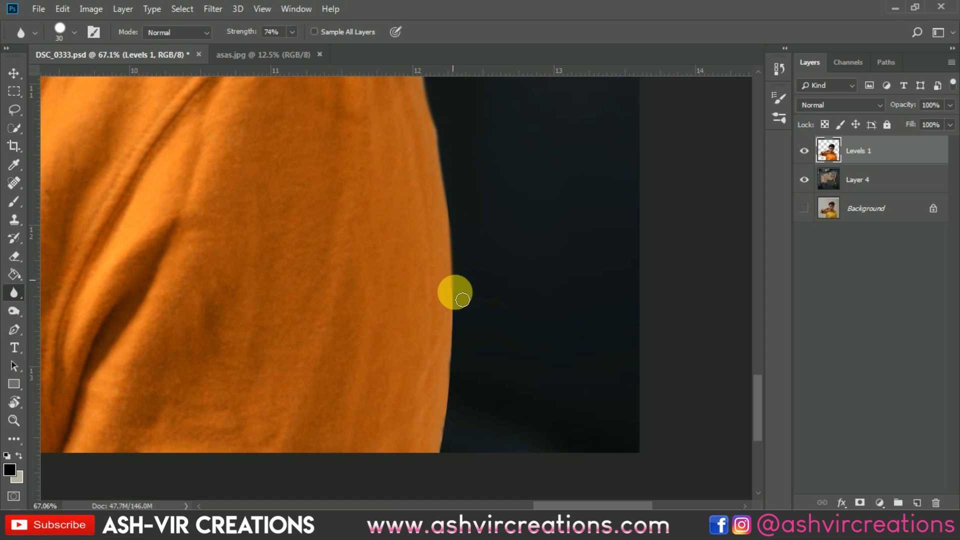
{"action": "left_click_drag", "start_coordinate": [461, 349], "coordinate": [448, 455]}
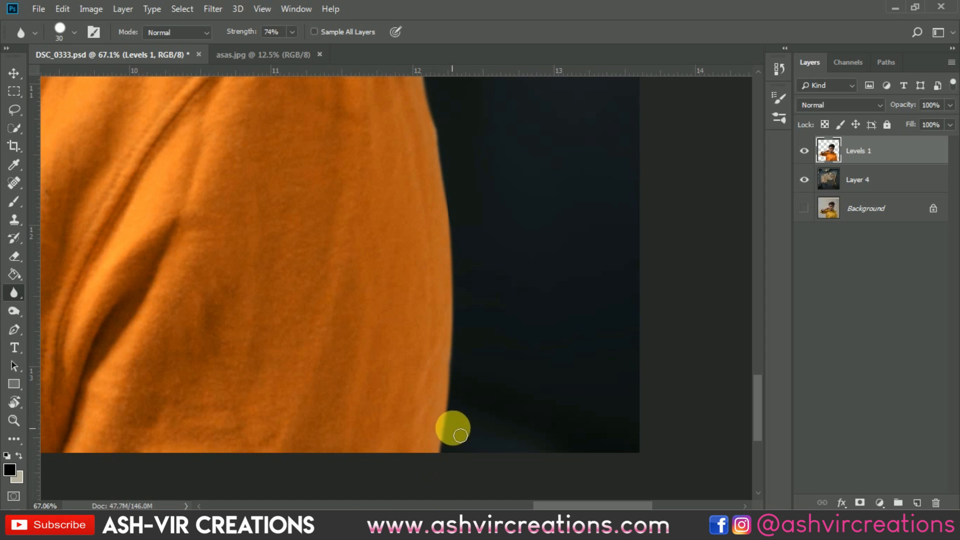
Inspect the softened outer sleeve edge up close and in the full composite
{"action": "scroll", "coordinate": [449, 440], "scroll_direction": "down", "scroll_amount": 3}
{"action": "scroll", "coordinate": [444, 265], "scroll_direction": "up", "scroll_amount": 6}
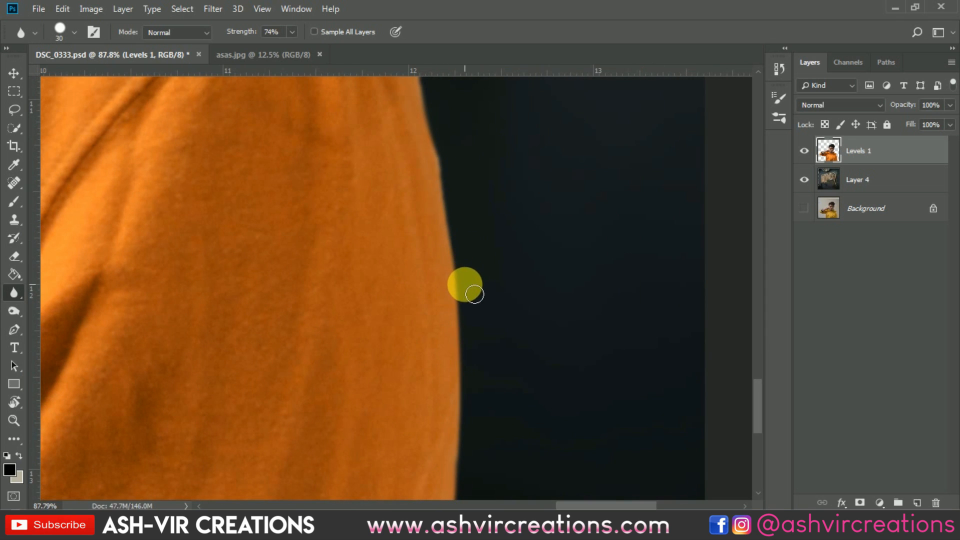
{"action": "scroll", "coordinate": [474, 295], "scroll_direction": "down", "scroll_amount": 2}
{"action": "scroll", "coordinate": [515, 304], "scroll_direction": "down", "scroll_amount": 3}
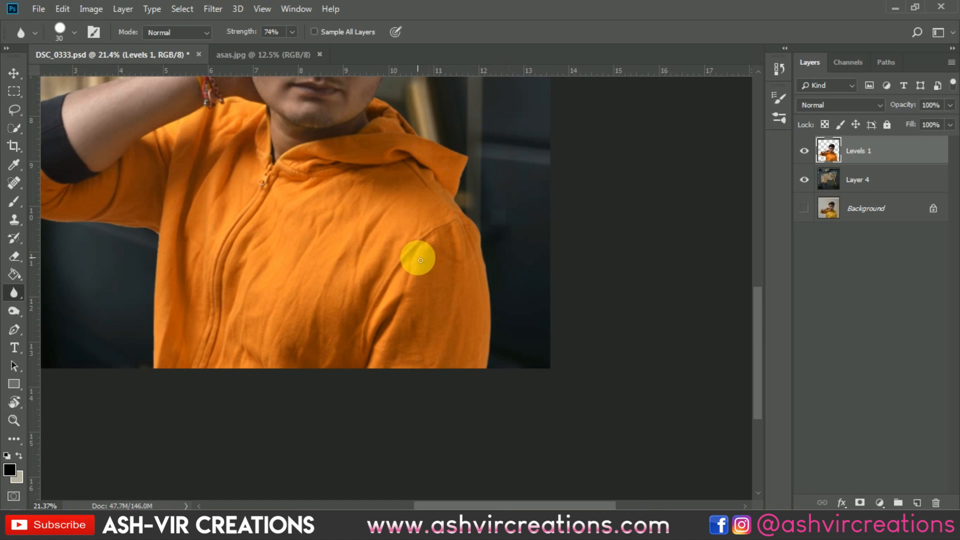
{"action": "scroll", "coordinate": [421, 261], "scroll_direction": "down", "scroll_amount": 2}
{"action": "key", "text": "v"}
{"action": "scroll", "coordinate": [419, 252], "scroll_direction": "up", "scroll_amount": 1}
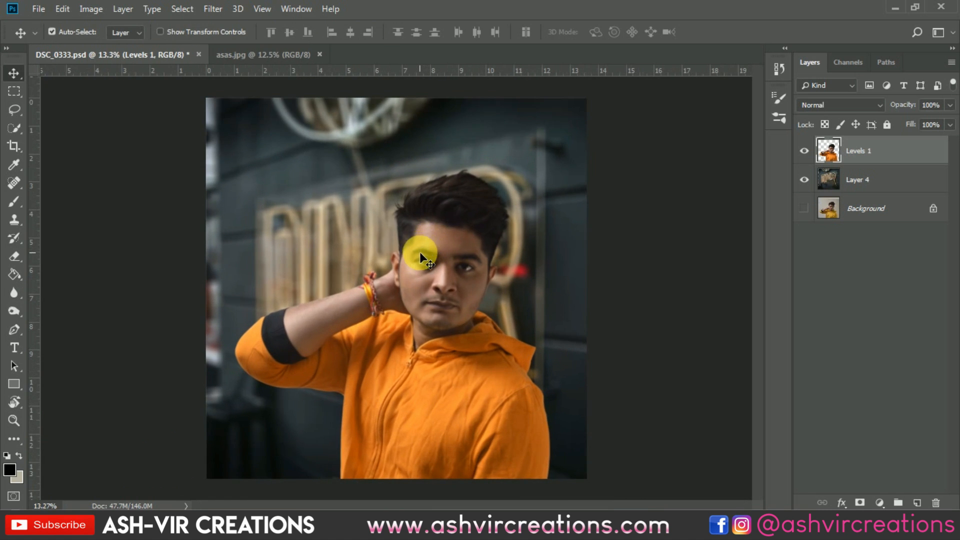
Open neon.jpg and bring it into the DSC_0333.psd composite as a new layer above the man
{"action": "left_click", "coordinate": [39, 14]}
{"action": "left_click", "coordinate": [47, 36]}
{"action": "double_click", "coordinate": [612, 213]}
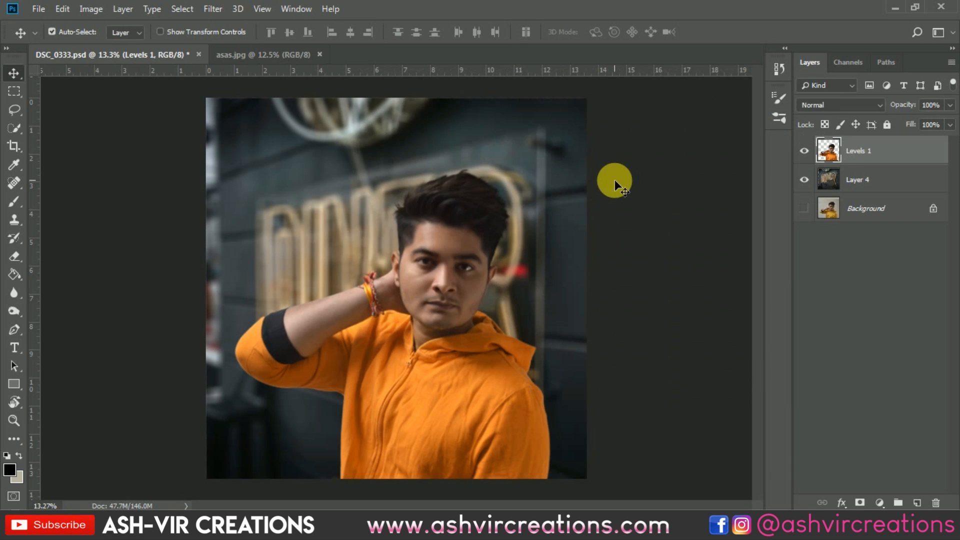
{"action": "left_click_drag", "start_coordinate": [127, 62], "coordinate": [393, 271]}
Enlarge the neon image to cover the full canvas width and set its layer's blending mode to Screen
{"action": "key", "text": "ctrl+t"}
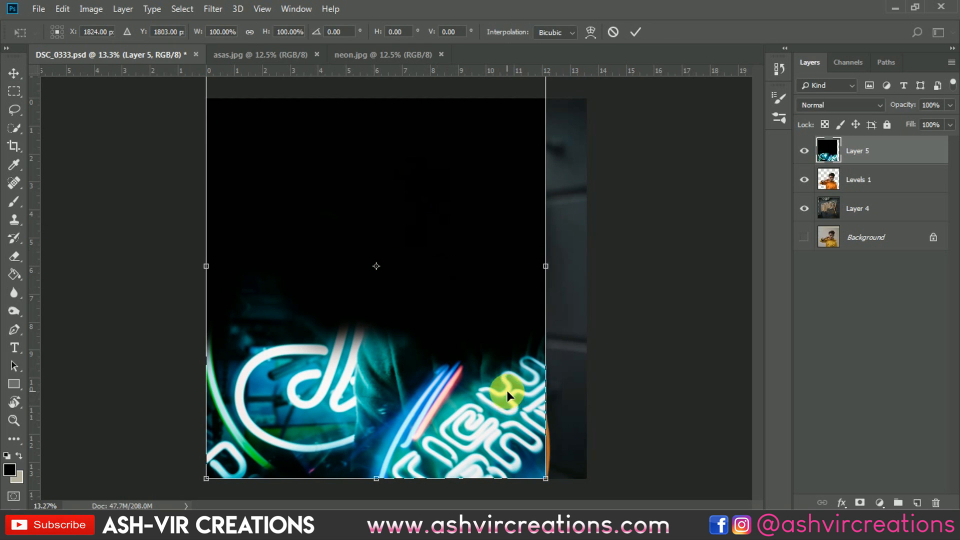
{"action": "key", "text": "ctrl+minus"}
{"action": "left_click_drag", "start_coordinate": [499, 129], "coordinate": [528, 96]}
{"action": "key", "text": "Return"}
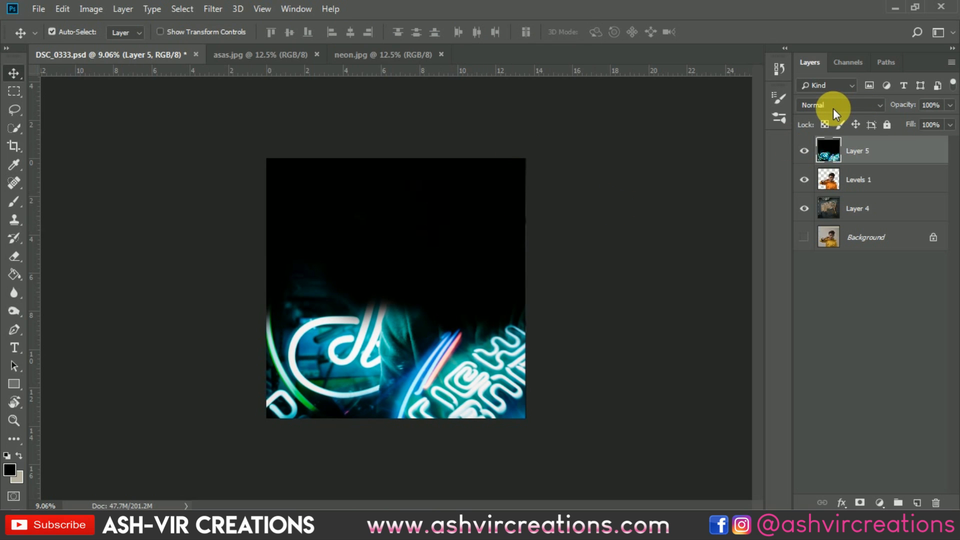
{"action": "left_click", "coordinate": [833, 108]}
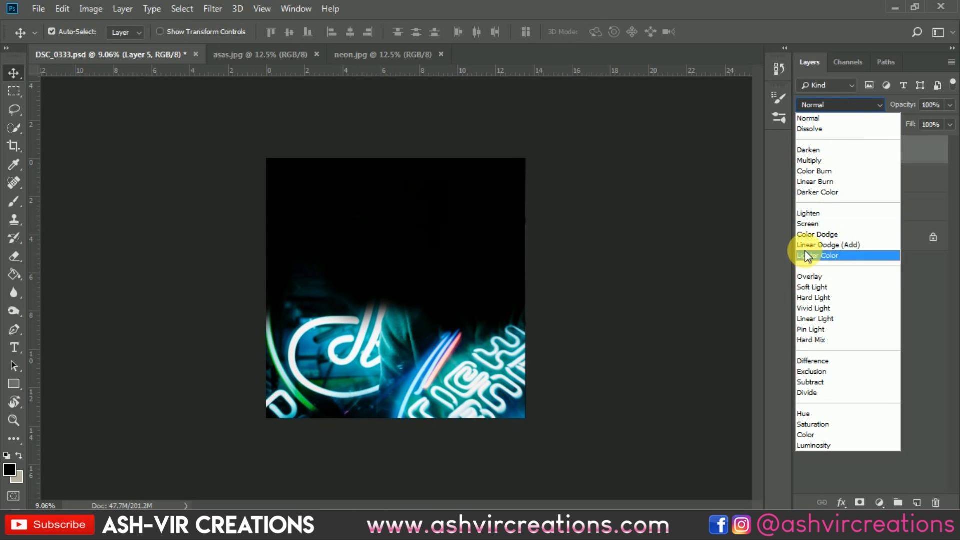
{"action": "left_click", "coordinate": [807, 223]}
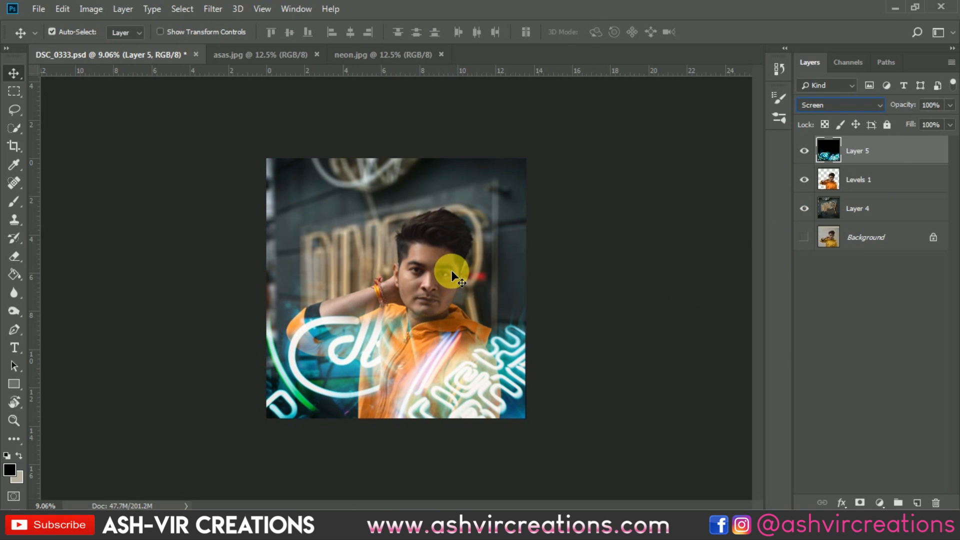
Reposition the neon overlay so its glowing signs run across the lower part of the hoodie, filling the canvas down to its bottom edge
{"action": "left_click_drag", "start_coordinate": [452, 269], "coordinate": [442, 316]}
{"action": "key", "text": "ctrl+plus"}
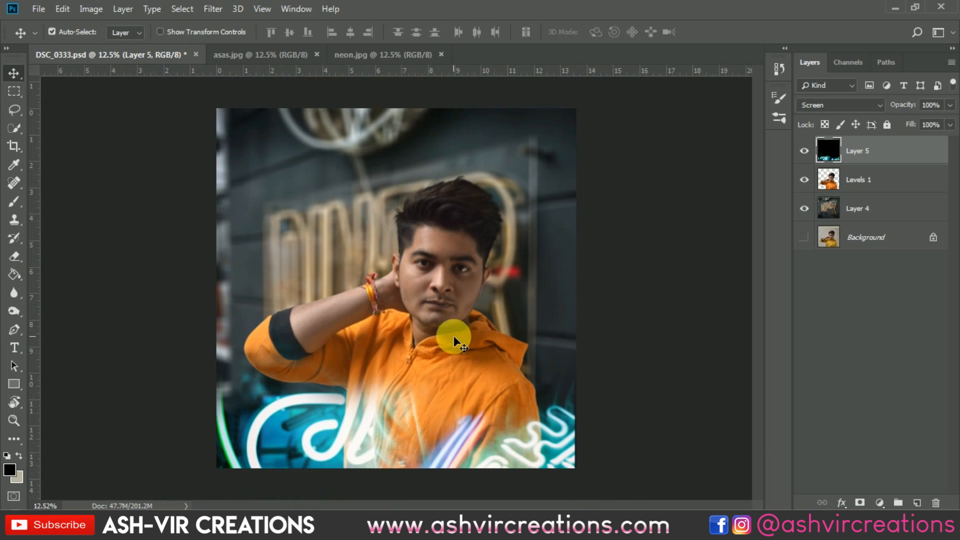
{"action": "mouse_move", "coordinate": [460, 369]}
{"action": "left_mouse_down"}
{"action": "mouse_move", "coordinate": [460, 343]}
{"action": "mouse_move", "coordinate": [458, 361]}
{"action": "left_mouse_up"}
{"action": "key", "text": "ctrl+minus"}
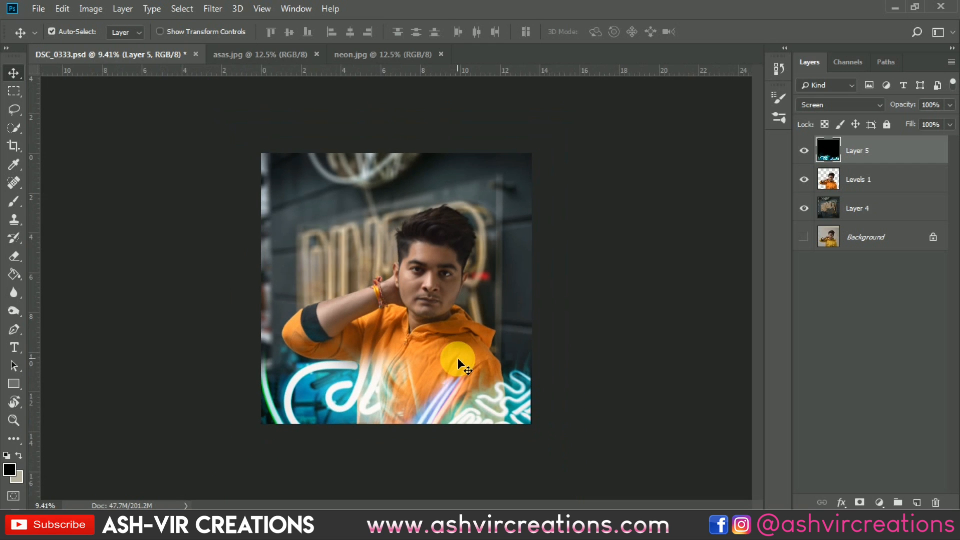
{"action": "key", "text": "ctrl+plus"}
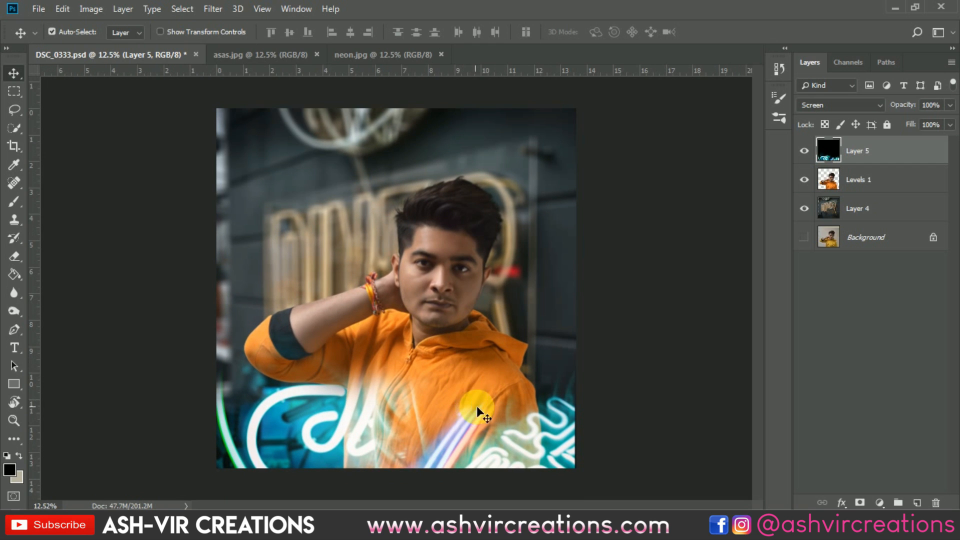
{"action": "scroll", "coordinate": [491, 367], "scroll_direction": "down", "scroll_amount": 2}
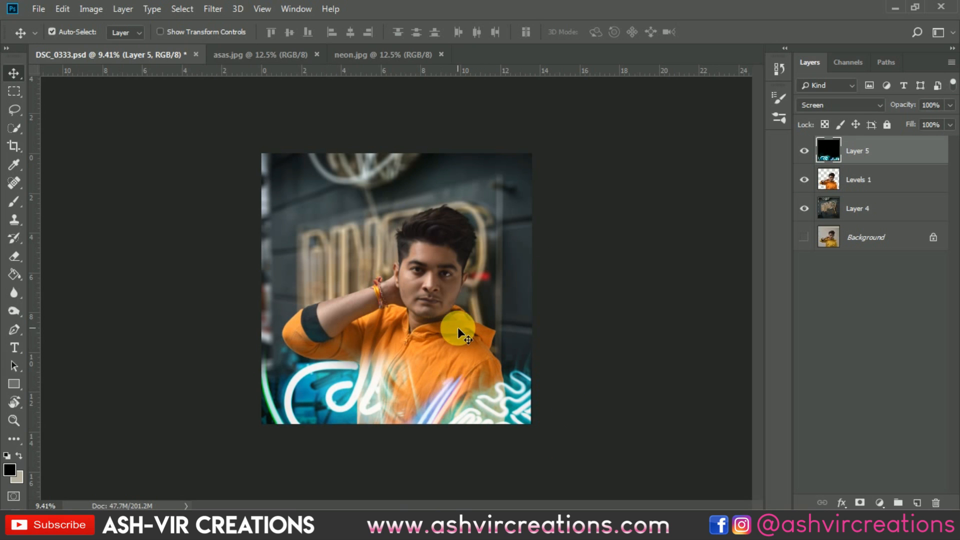
{"action": "left_click_drag", "start_coordinate": [370, 389], "coordinate": [405, 244]}
{"action": "scroll", "coordinate": [381, 344], "scroll_direction": "up", "scroll_amount": 2}
{"action": "left_click_drag", "start_coordinate": [357, 273], "coordinate": [348, 335]}
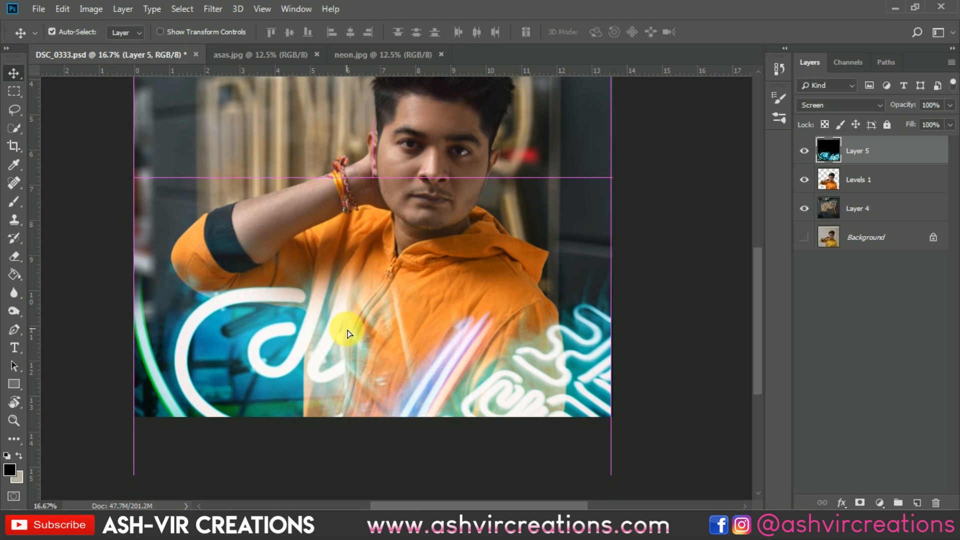
{"action": "mouse_move", "coordinate": [347, 326]}
{"action": "left_mouse_down"}
{"action": "mouse_move", "coordinate": [343, 317]}
{"action": "mouse_move", "coordinate": [346, 364]}
{"action": "mouse_move", "coordinate": [351, 268]}
{"action": "mouse_move", "coordinate": [355, 311]}
{"action": "left_mouse_up"}
Toggle the neon overlay off and on to compare the composite with and without it, leaving it on
{"action": "scroll", "coordinate": [356, 311], "scroll_direction": "down", "scroll_amount": 3}
{"action": "scroll", "coordinate": [356, 311], "scroll_direction": "up", "scroll_amount": 2}
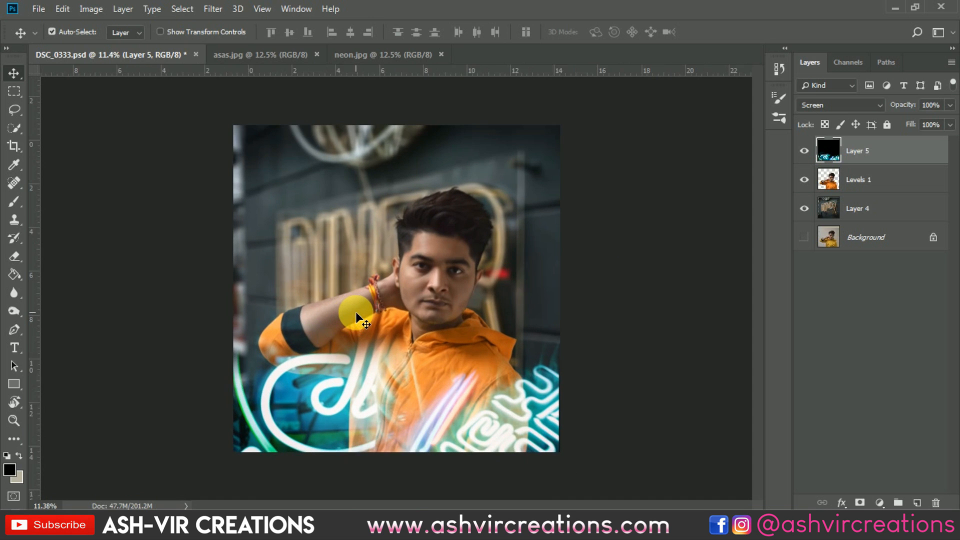
{"action": "scroll", "coordinate": [413, 337], "scroll_direction": "up", "scroll_amount": 2}
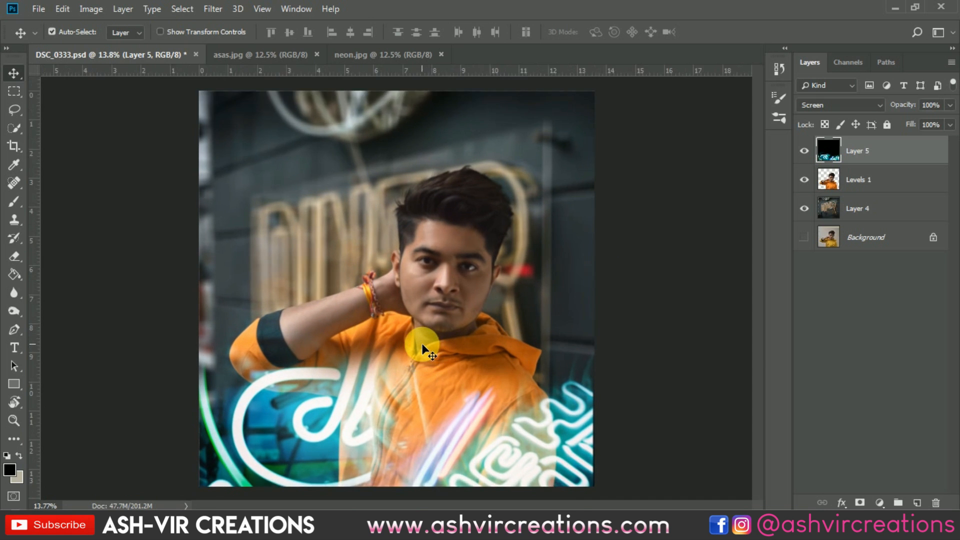
{"action": "left_click", "coordinate": [804, 150]}
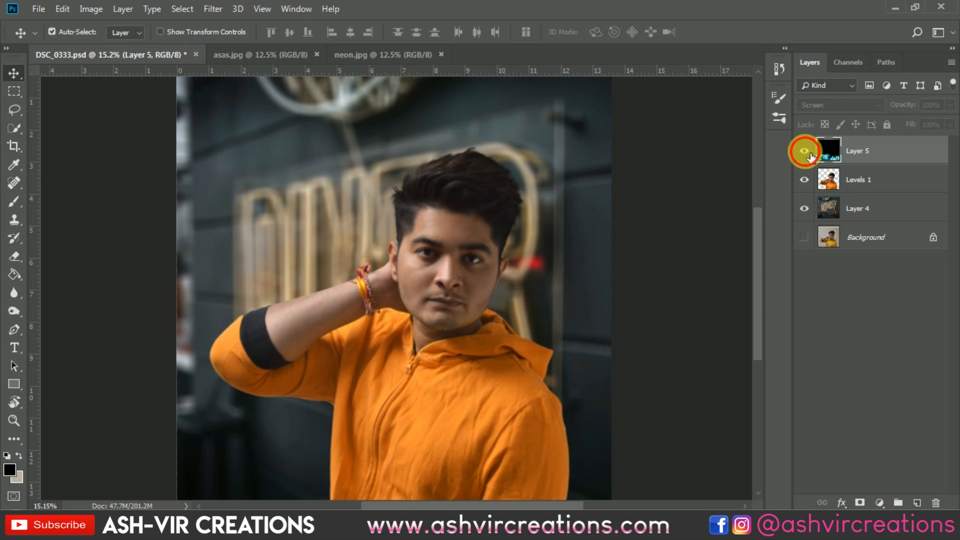
{"action": "left_click", "coordinate": [804, 150]}
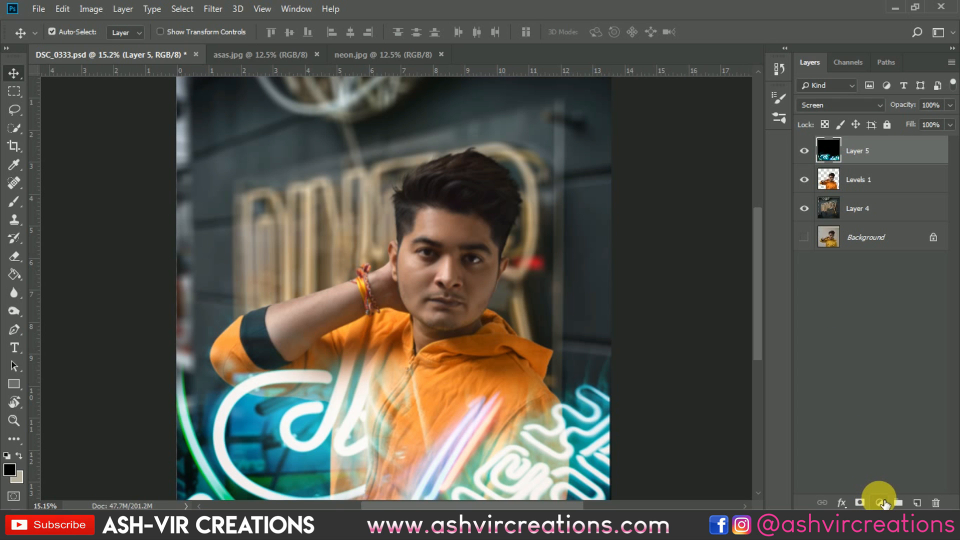
Add a Color Lookup adjustment above all layers using the AVC-Winter a2.CUBE 3D LUT
{"action": "left_click", "coordinate": [879, 499]}
{"action": "left_click", "coordinate": [885, 421]}
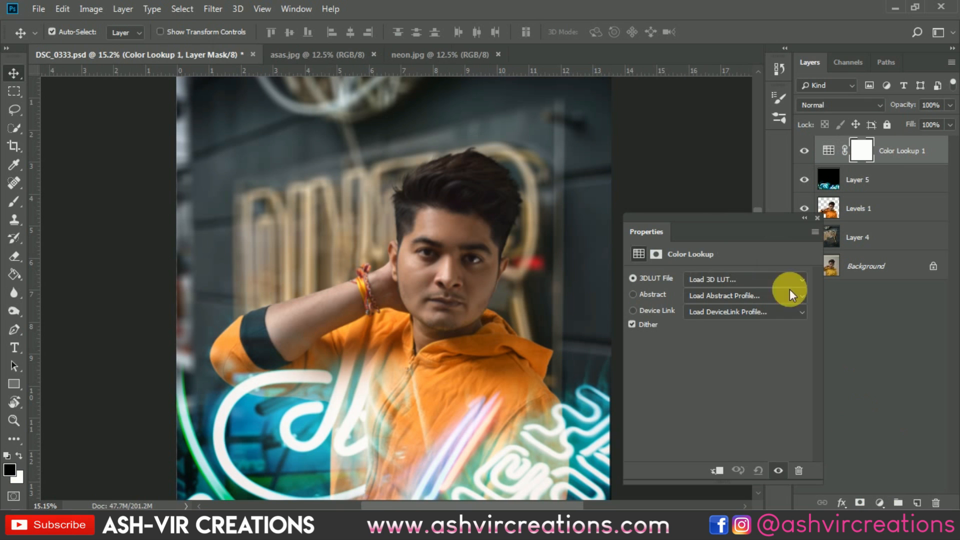
{"action": "left_click", "coordinate": [710, 280]}
{"action": "scroll", "coordinate": [739, 353], "scroll_direction": "down", "scroll_amount": 3}
{"action": "scroll", "coordinate": [739, 350], "scroll_direction": "down", "scroll_amount": 1}
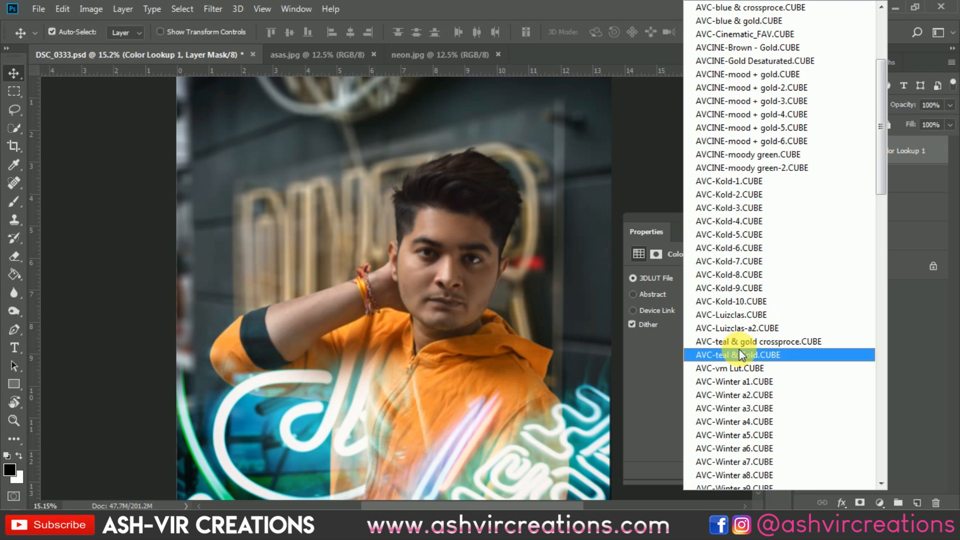
{"action": "left_click", "coordinate": [745, 382]}
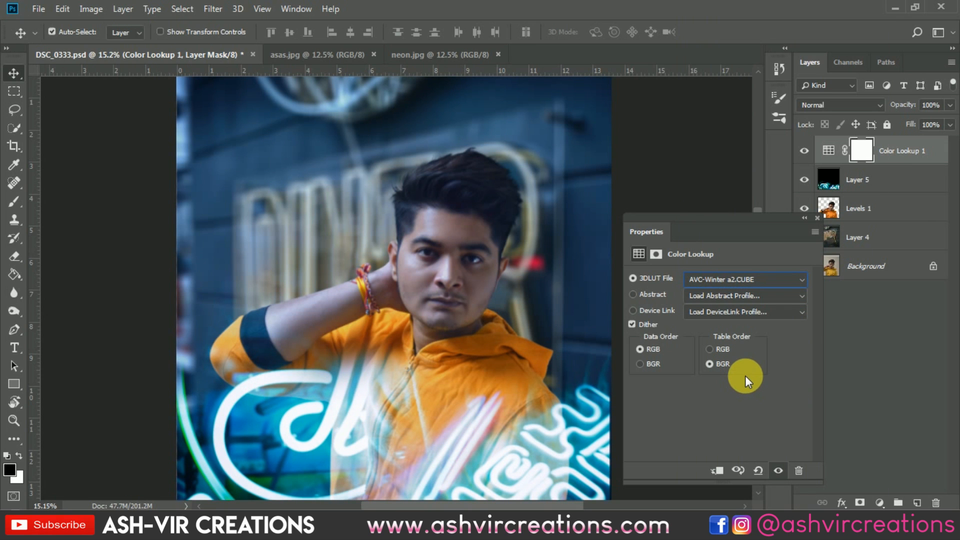
{"action": "left_click", "coordinate": [818, 218]}
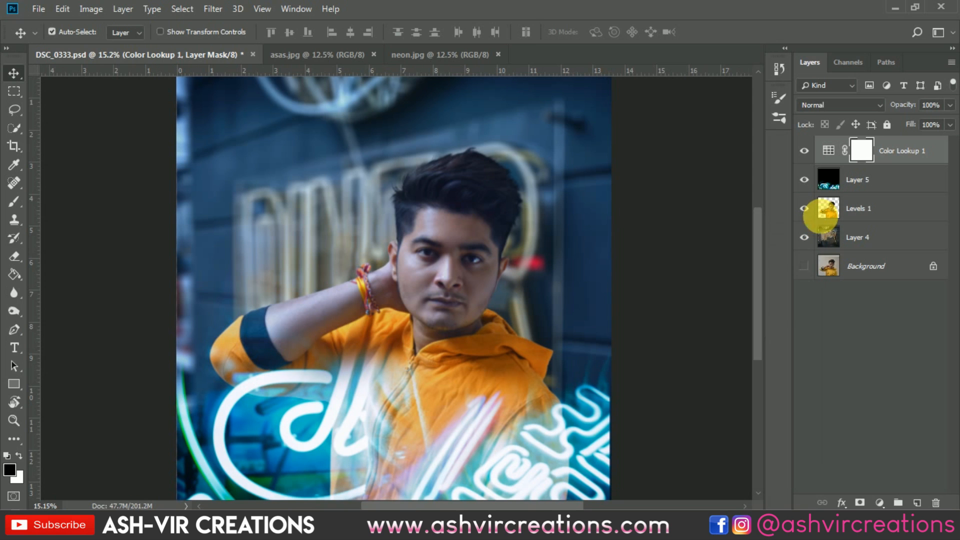
Toggle the Color Lookup adjustment off and on to compare the colour grade, leaving it on
{"action": "left_click", "coordinate": [805, 152]}
{"action": "left_click", "coordinate": [804, 151]}
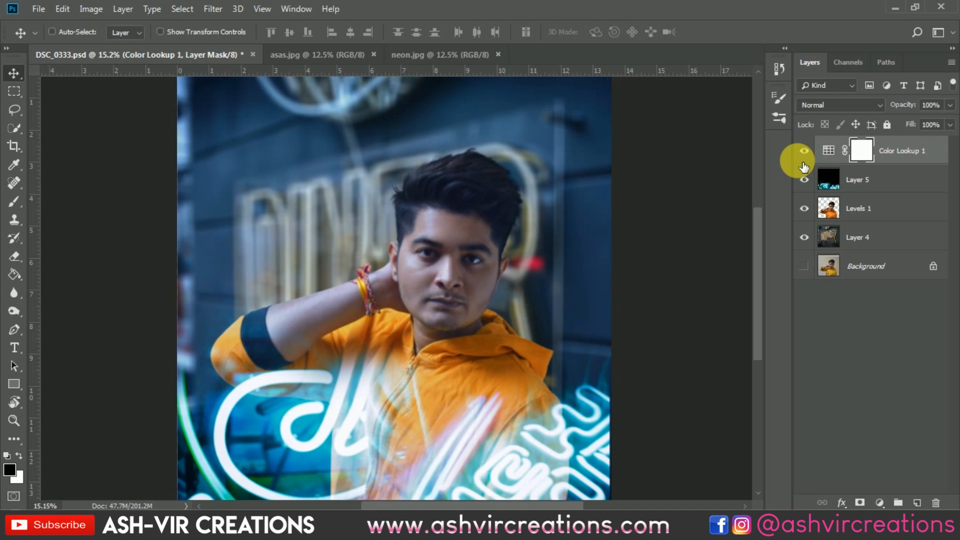
{"action": "key", "text": "ctrl+minus"}
{"action": "left_click", "coordinate": [805, 152]}
{"action": "left_click", "coordinate": [805, 153]}
{"action": "left_click", "coordinate": [806, 153]}
{"action": "left_click", "coordinate": [806, 153]}
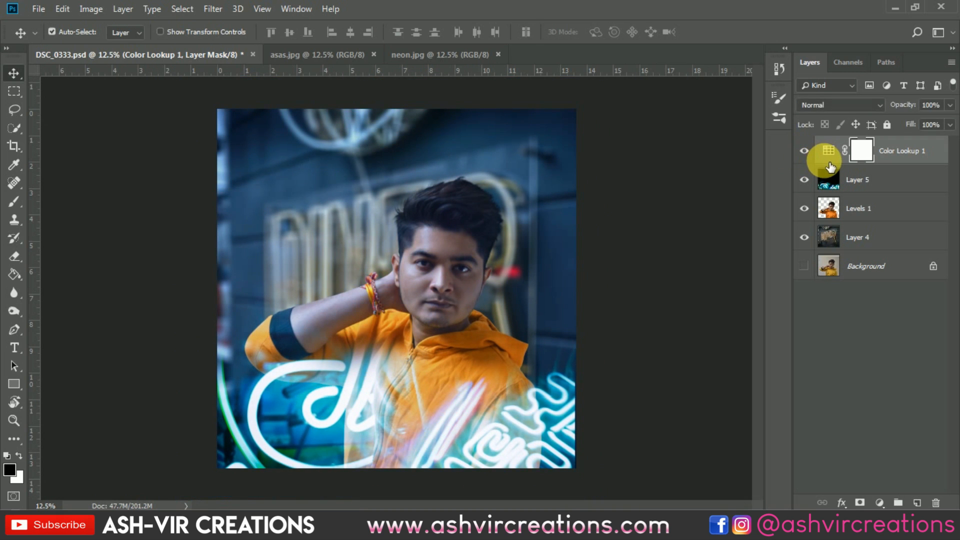
{"action": "left_click", "coordinate": [806, 151]}
{"action": "left_click", "coordinate": [811, 149]}
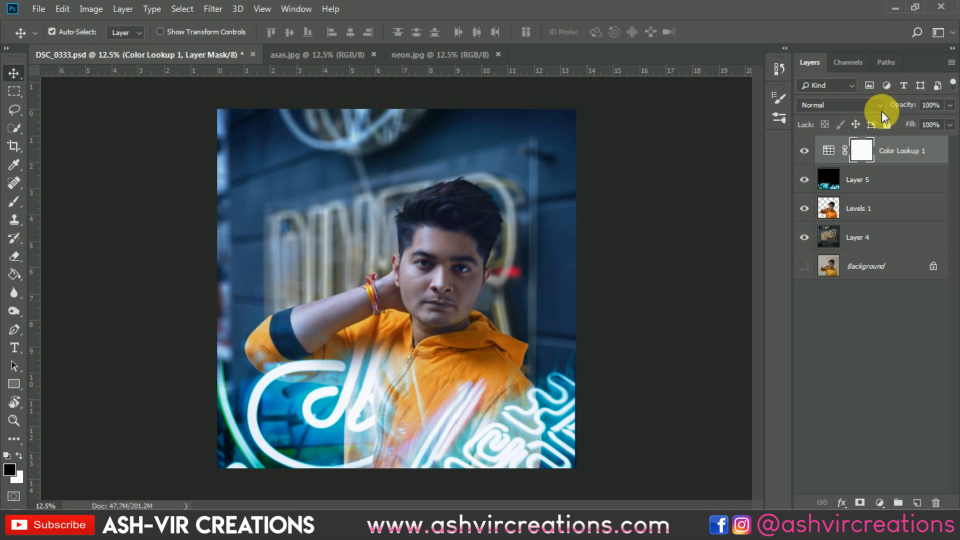
Darken the neon layer's midtones slightly with Levels, to about 0.86, comparing the preview before applying it
{"action": "left_click", "coordinate": [899, 177]}
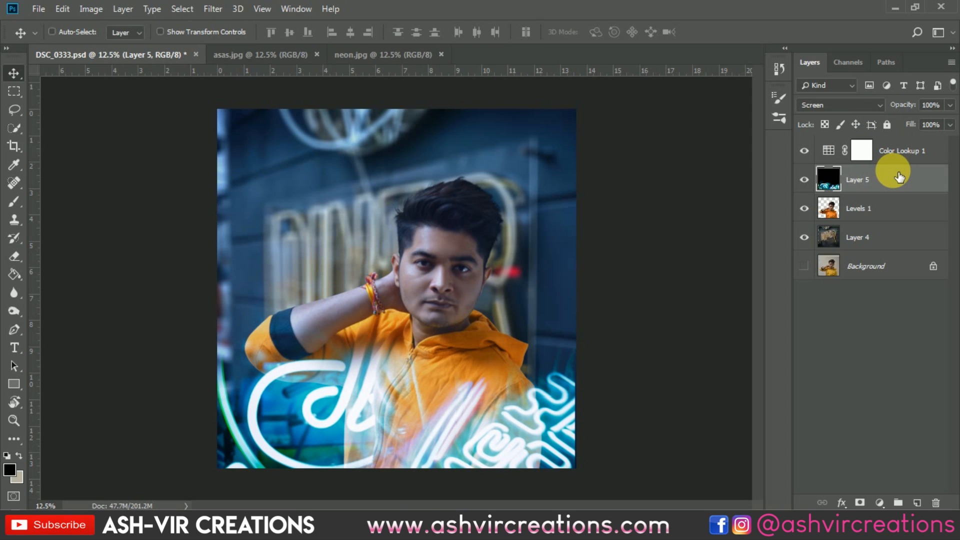
{"action": "key", "text": "ctrl+l"}
{"action": "mouse_move", "coordinate": [672, 275]}
{"action": "left_mouse_down"}
{"action": "mouse_move", "coordinate": [693, 274]}
{"action": "mouse_move", "coordinate": [661, 274]}
{"action": "mouse_move", "coordinate": [685, 278]}
{"action": "left_mouse_up"}
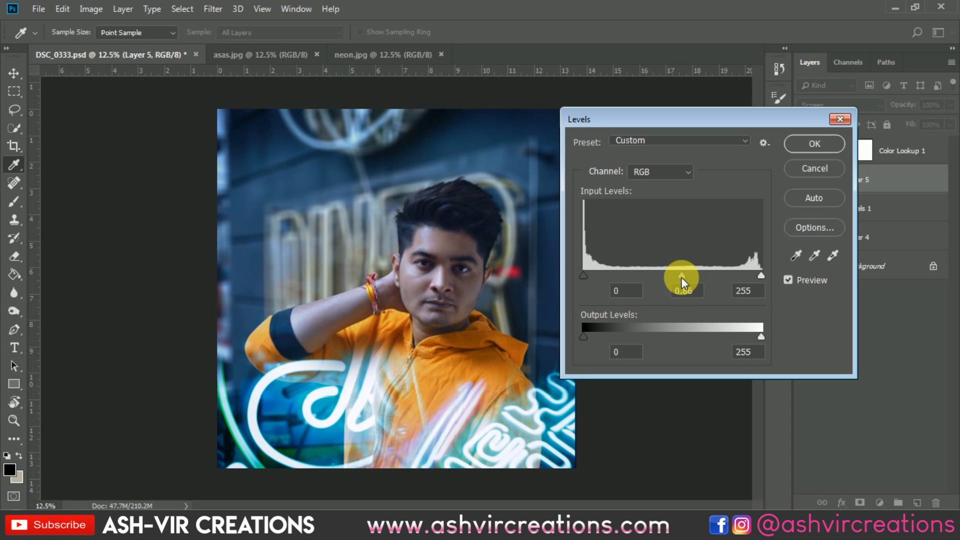
{"action": "left_click", "coordinate": [791, 282]}
{"action": "left_click", "coordinate": [790, 279]}
{"action": "left_click", "coordinate": [819, 145]}
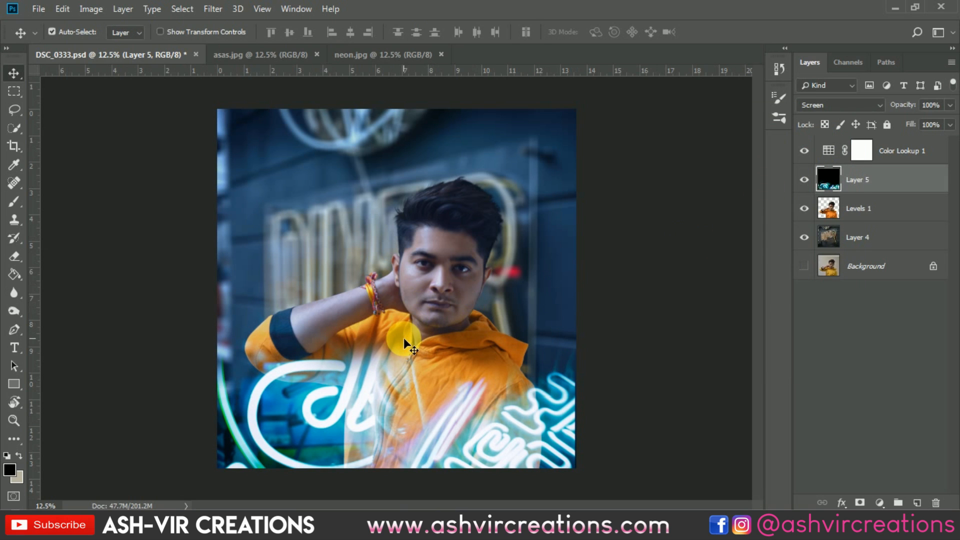
{"action": "scroll", "coordinate": [404, 338], "scroll_direction": "up", "scroll_amount": 1}
{"action": "scroll", "coordinate": [401, 338], "scroll_direction": "up", "scroll_amount": 1}
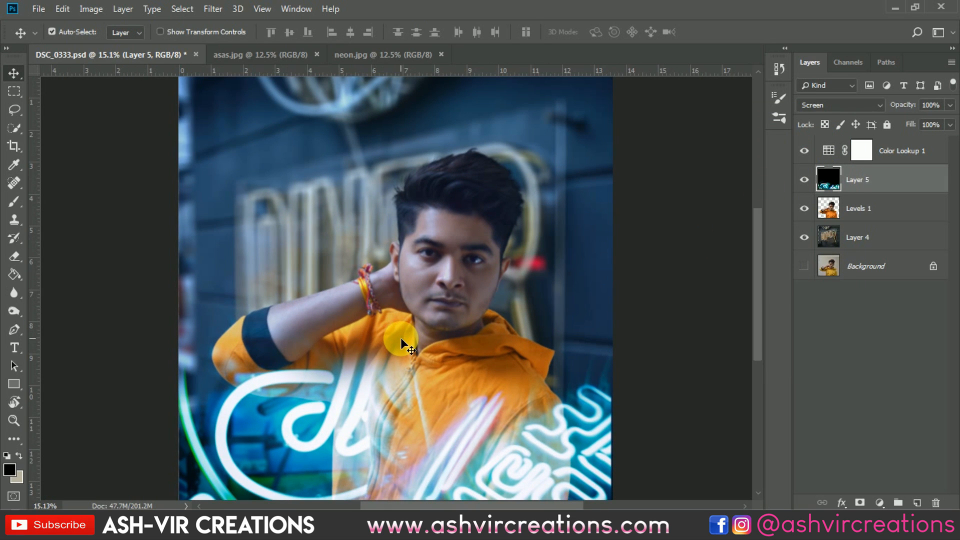
{"action": "scroll", "coordinate": [575, 216], "scroll_direction": "down", "scroll_amount": 2}
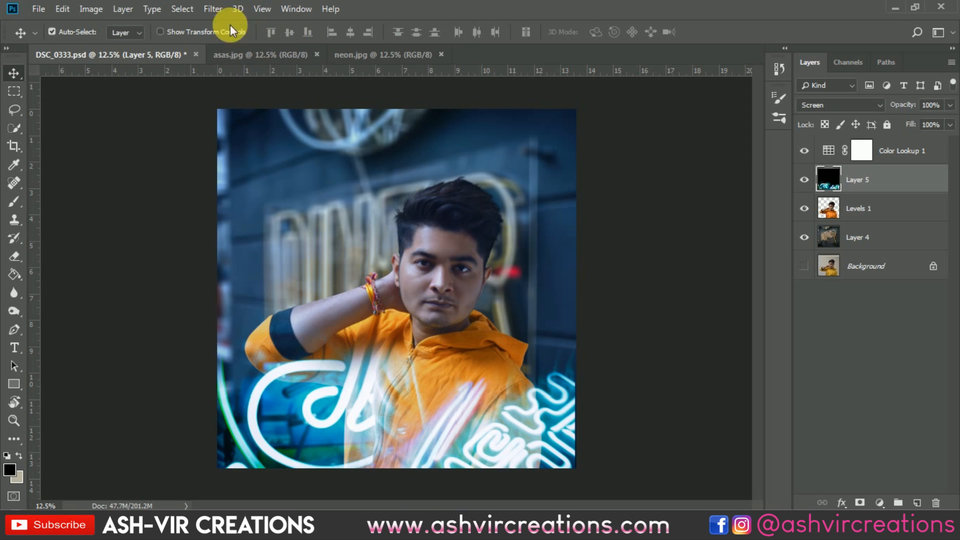
{"action": "left_click", "coordinate": [213, 8]}
{"action": "mouse_move", "coordinate": [253, 168]}
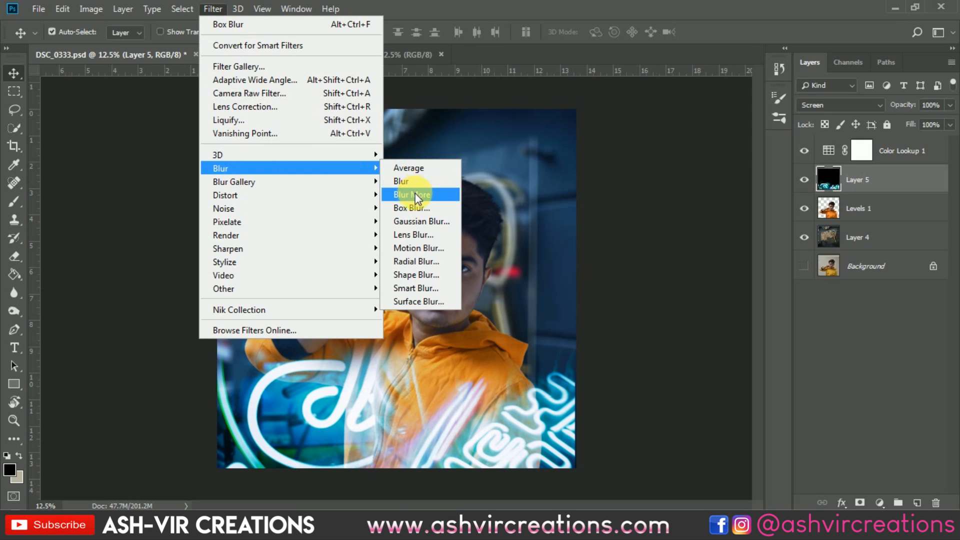
{"action": "left_click", "coordinate": [415, 207]}
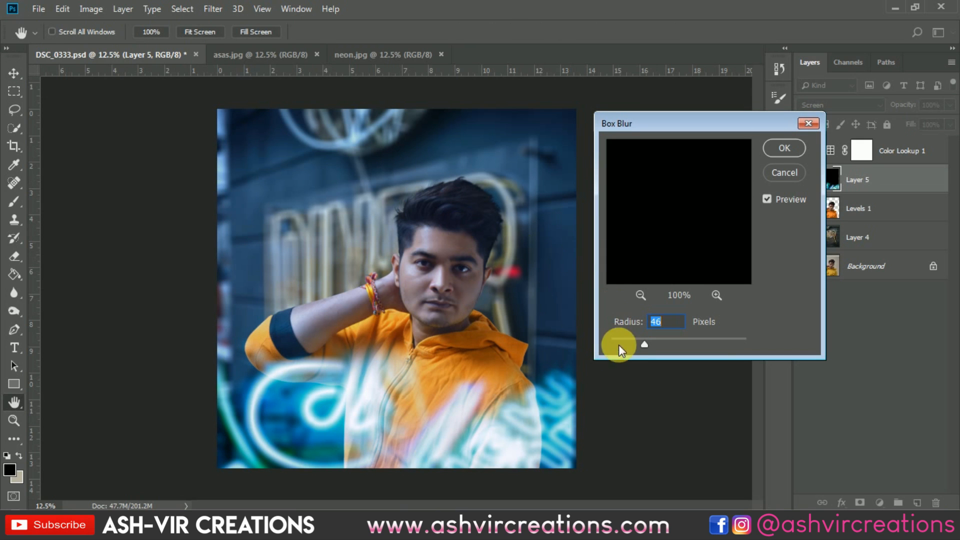
{"action": "left_click_drag", "start_coordinate": [617, 341], "coordinate": [625, 340]}
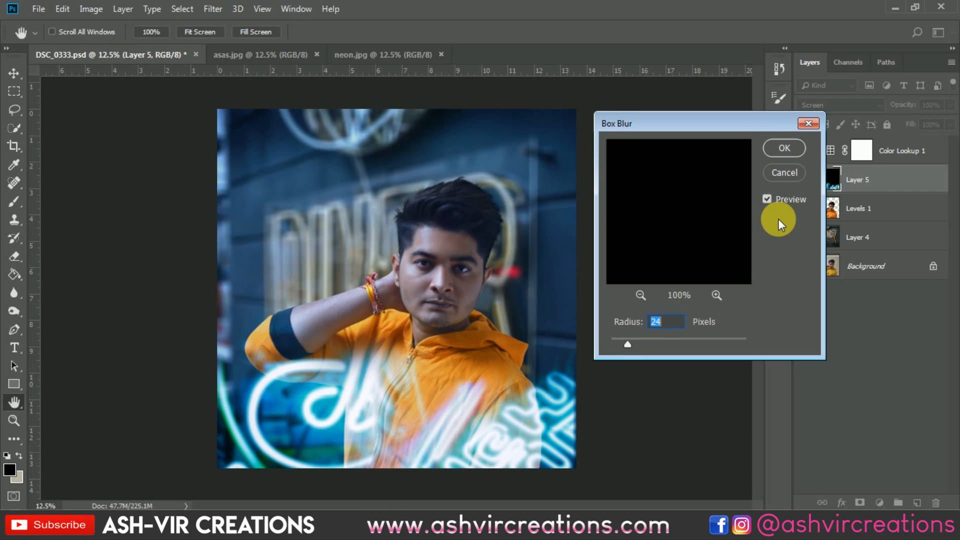
{"action": "left_click", "coordinate": [785, 173]}
Apply a Gaussian Blur with an 18 px radius to the neon overlay layer
{"action": "left_click", "coordinate": [213, 10]}
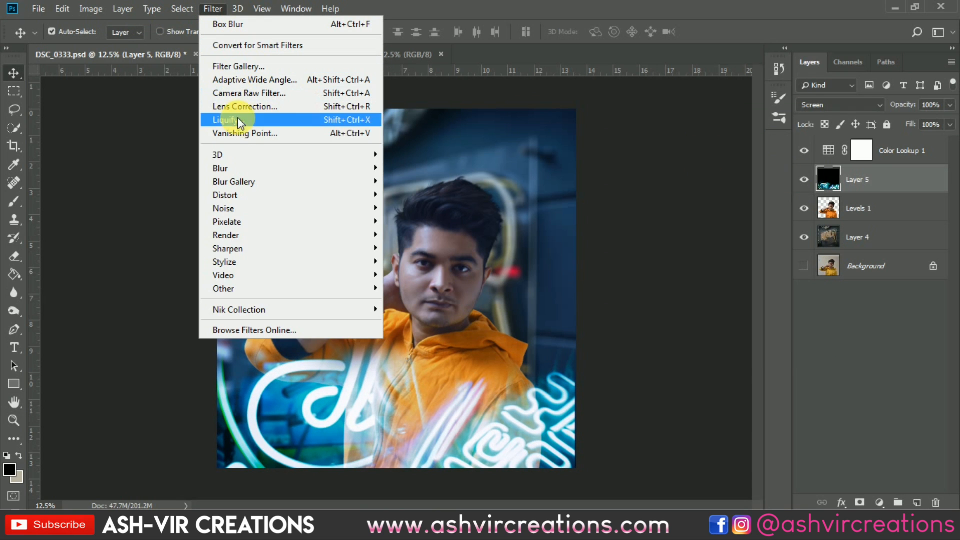
{"action": "mouse_move", "coordinate": [240, 168]}
{"action": "left_click", "coordinate": [438, 221]}
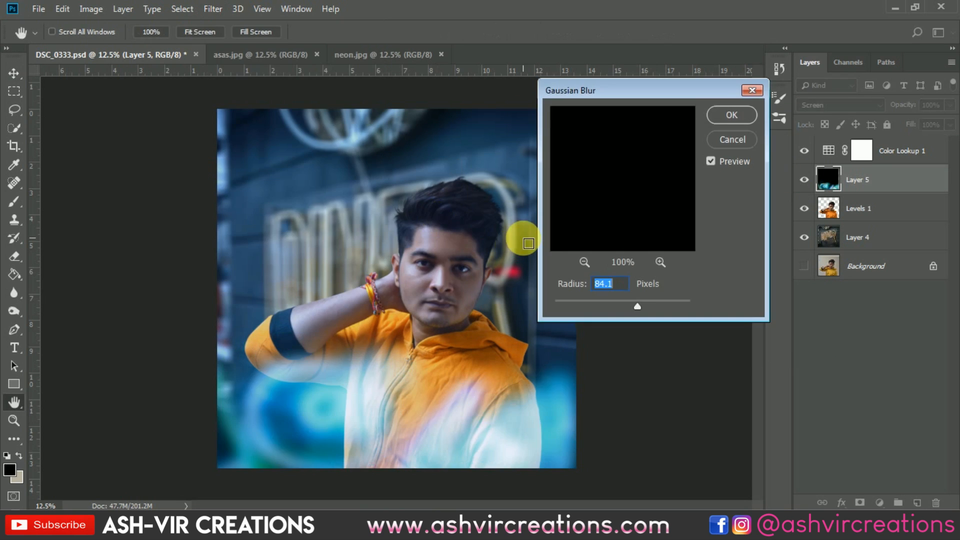
{"action": "left_click", "coordinate": [553, 301]}
{"action": "left_click_drag", "start_coordinate": [568, 303], "coordinate": [584, 303]}
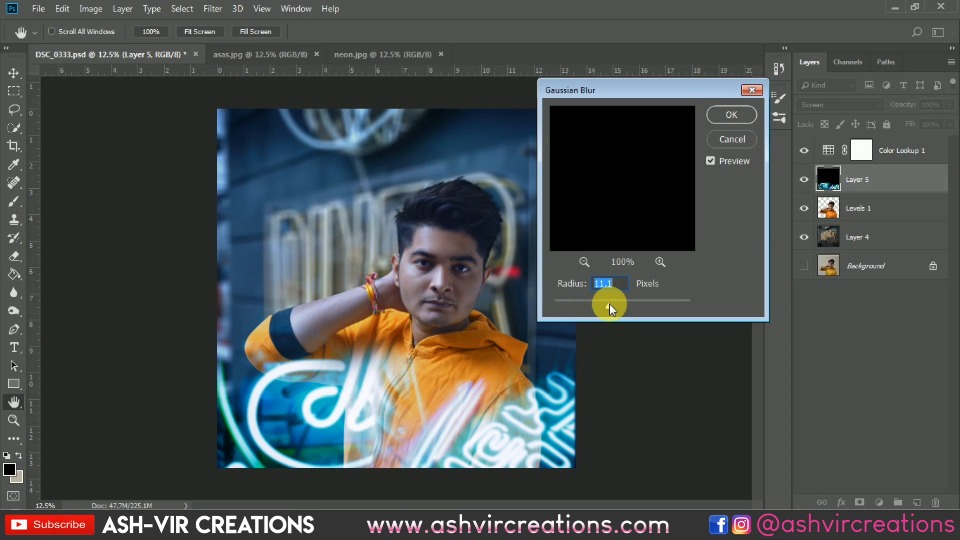
{"action": "left_click_drag", "start_coordinate": [611, 305], "coordinate": [613, 306]}
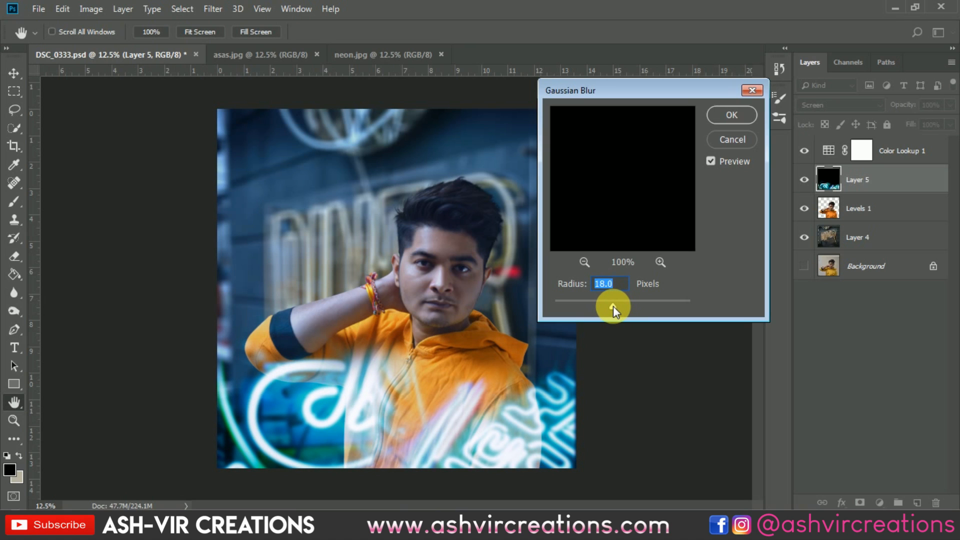
{"action": "left_click", "coordinate": [731, 115]}
Compare the image with and without the Color Lookup adjustment, and lower that adjustment's opacity to 87%
{"action": "left_click", "coordinate": [804, 151]}
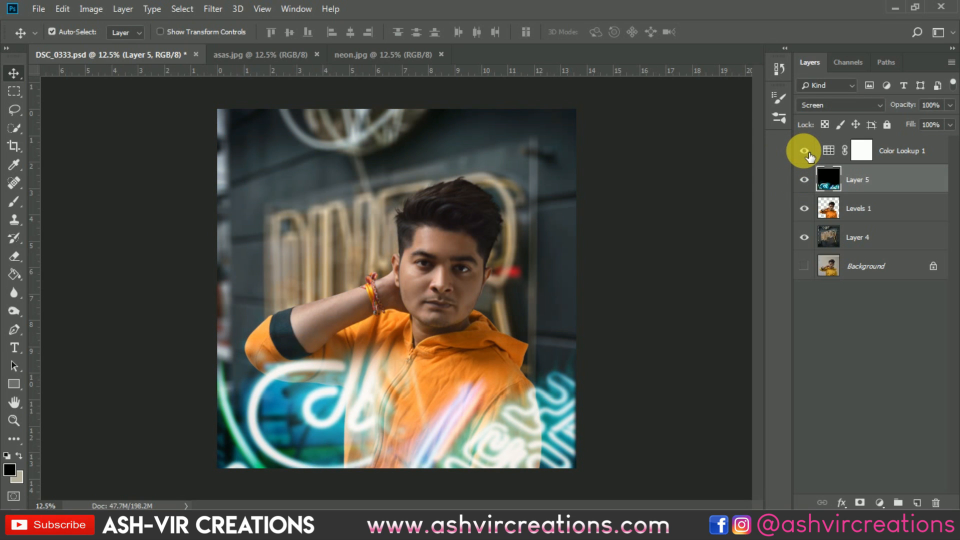
{"action": "scroll", "coordinate": [543, 173], "scroll_direction": "down", "scroll_amount": 2, "text": "alt"}
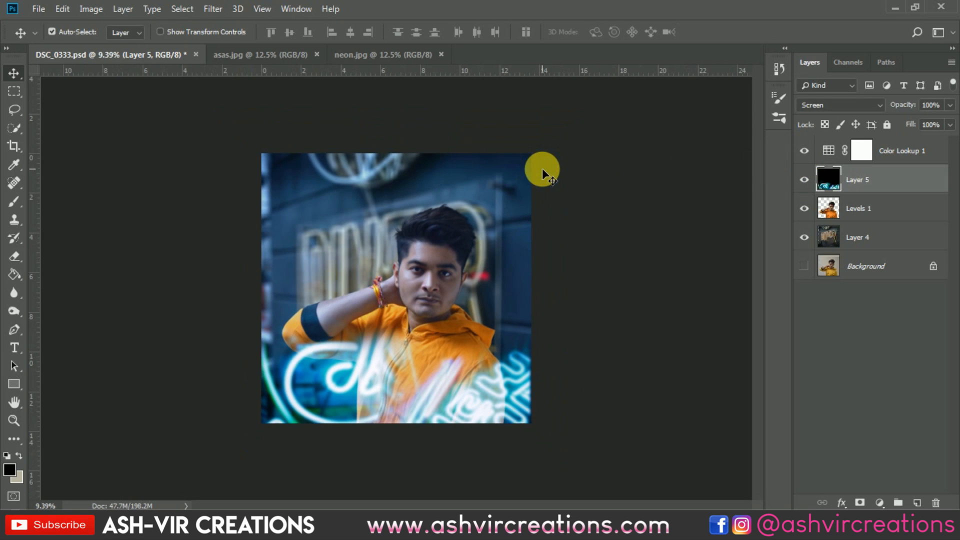
{"action": "scroll", "coordinate": [542, 168], "scroll_direction": "up", "scroll_amount": 1, "text": "alt"}
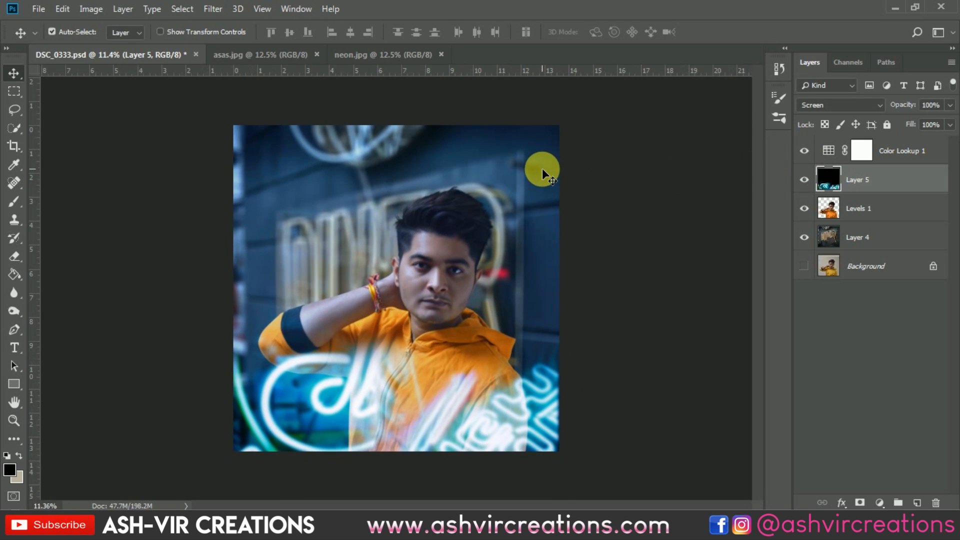
{"action": "left_click", "coordinate": [895, 158]}
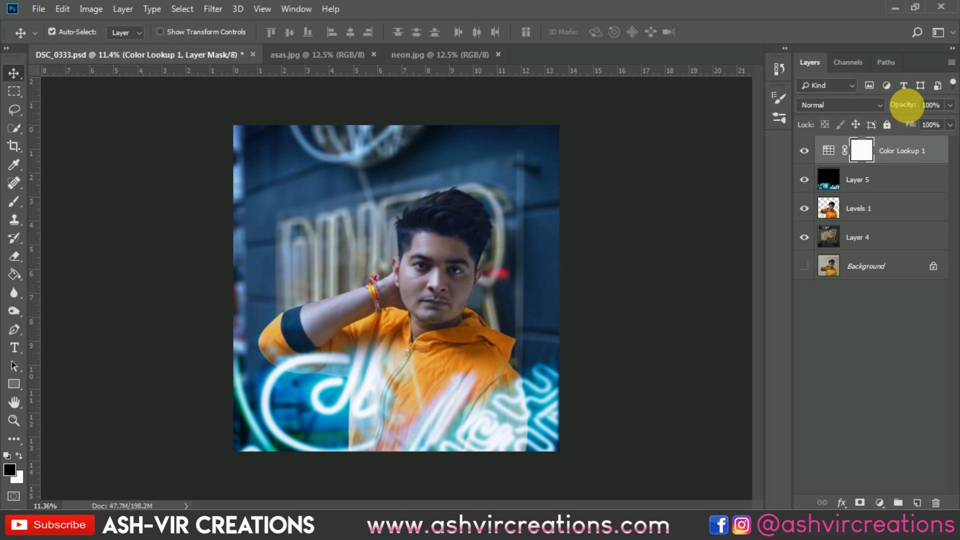
{"action": "mouse_move", "coordinate": [914, 111]}
{"action": "left_mouse_down"}
{"action": "mouse_move", "coordinate": [885, 107]}
{"action": "mouse_move", "coordinate": [904, 112]}
{"action": "left_mouse_up"}
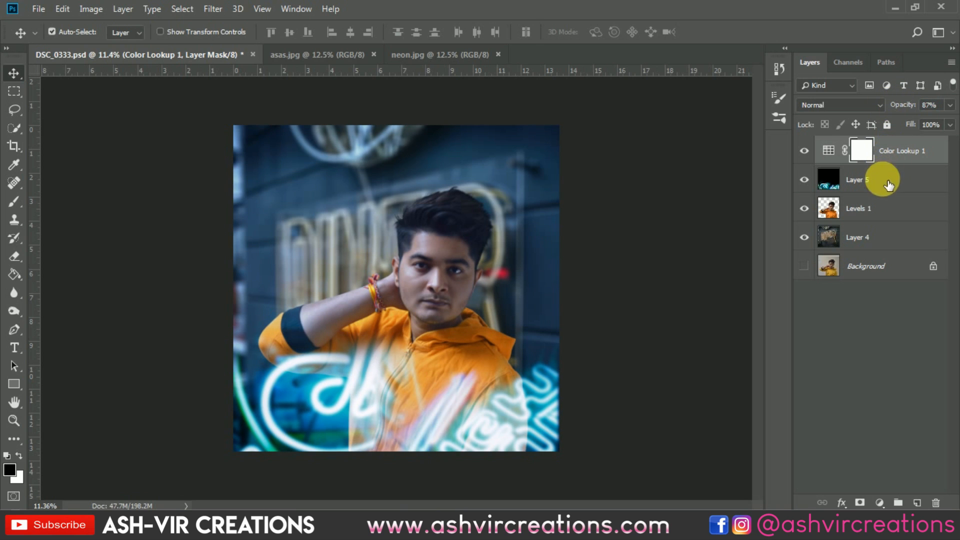
Try merging the Color Lookup, neon overlay and portrait layers without the backdrop layer, and undo the merge
{"action": "left_click", "coordinate": [888, 211], "text": "shift"}
{"action": "right_click", "coordinate": [888, 211]}
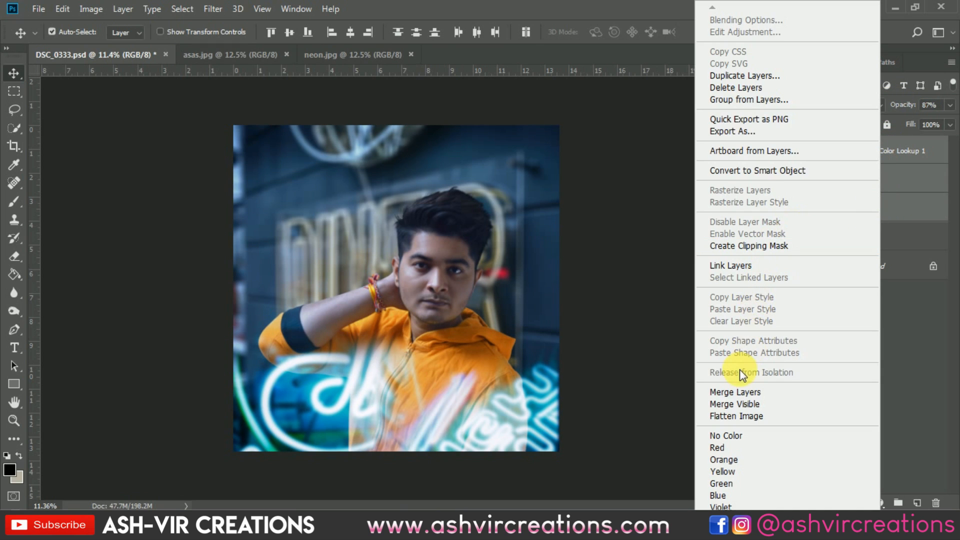
{"action": "left_click", "coordinate": [743, 390]}
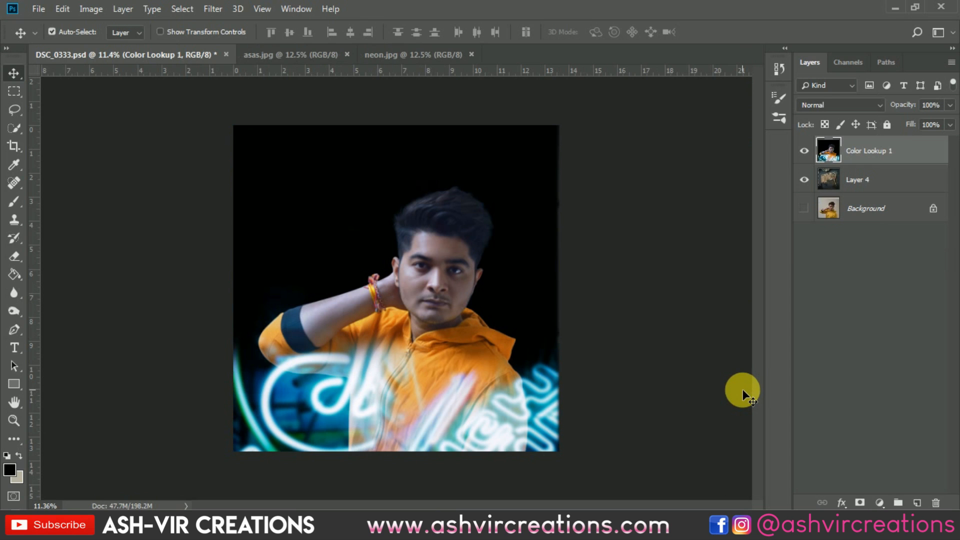
{"action": "key", "text": "ctrl+z"}
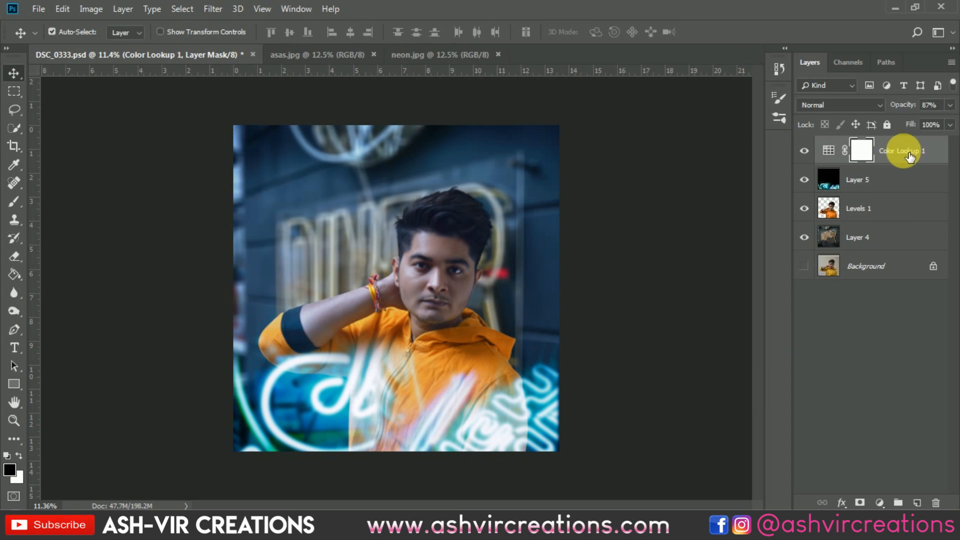
Merge all layers from Color Lookup 1 down to Layer 4 into one layer above the Background
{"action": "left_click", "coordinate": [903, 150]}
{"action": "left_click", "coordinate": [880, 235], "text": "shift"}
{"action": "right_click", "coordinate": [880, 235]}
{"action": "left_click", "coordinate": [953, 208]}
{"action": "right_click", "coordinate": [900, 235]}
{"action": "left_click", "coordinate": [756, 390]}
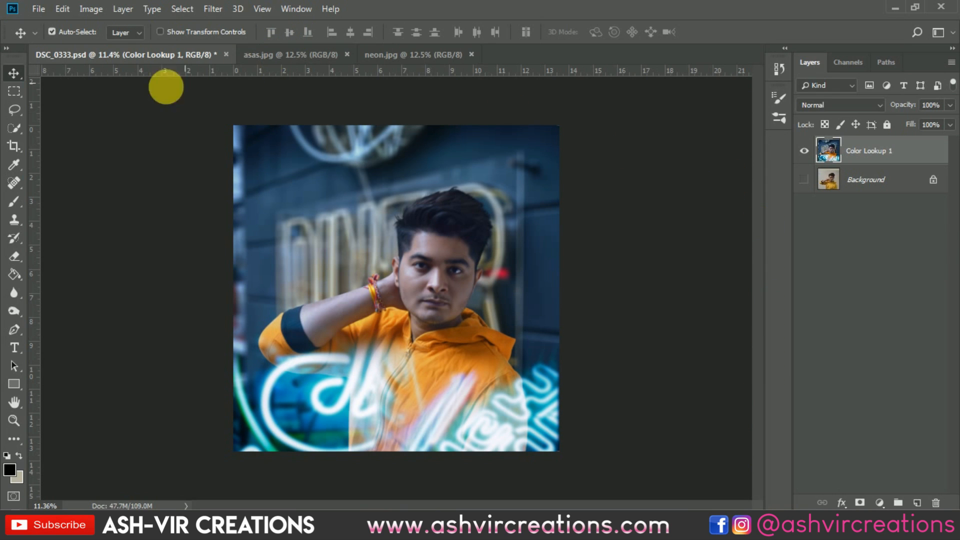
Crop to the current canvas with the 1:1 square ratio, deleting the pixels outside it
{"action": "left_click", "coordinate": [18, 150]}
{"action": "key", "text": "Return"}
{"action": "key", "text": "Return"}
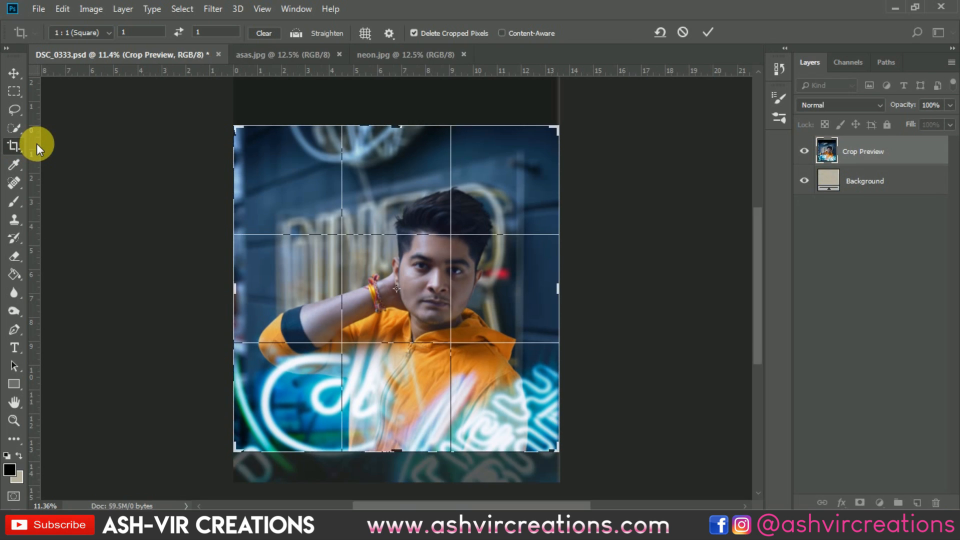
{"action": "key", "text": "v"}
{"action": "left_click", "coordinate": [212, 9]}
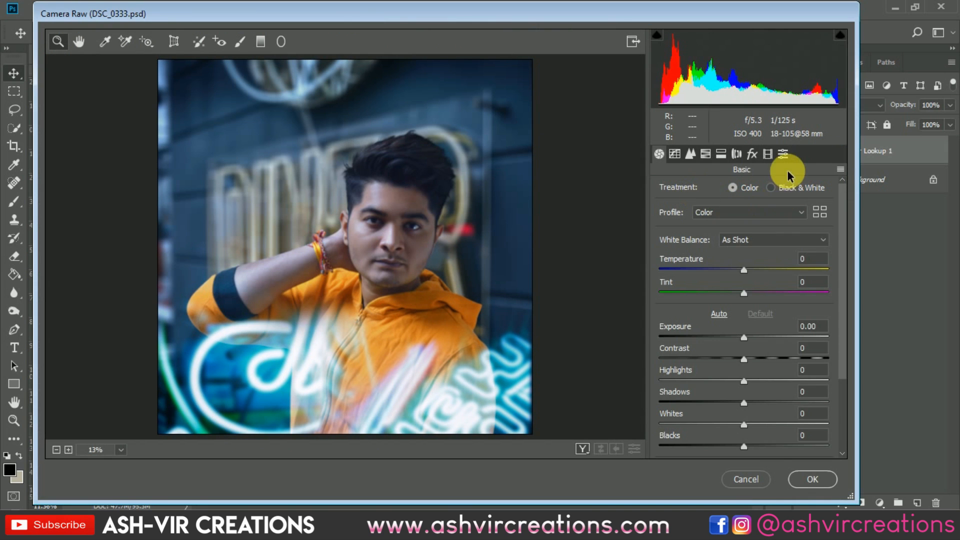
{"action": "left_click", "coordinate": [783, 154]}
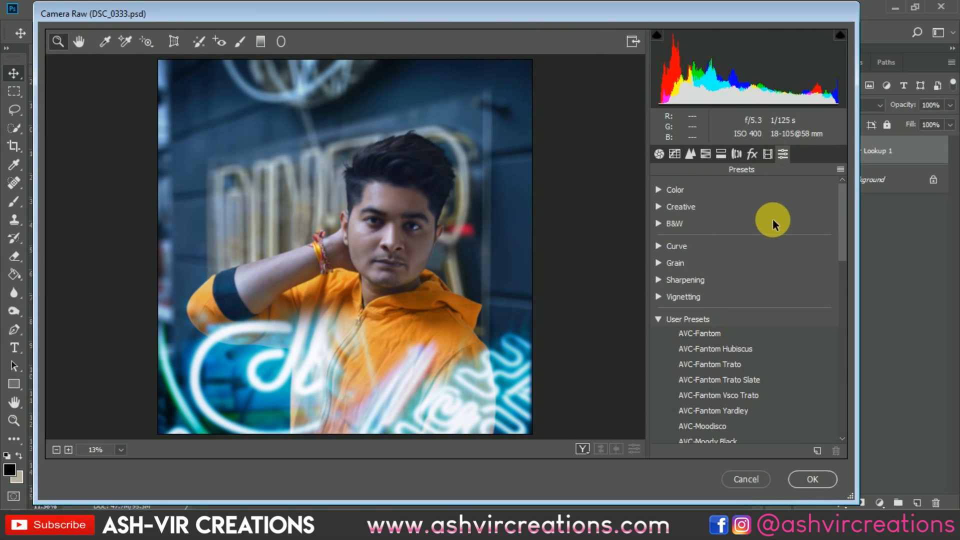
{"action": "left_click", "coordinate": [734, 338]}
{"action": "left_click", "coordinate": [724, 349]}
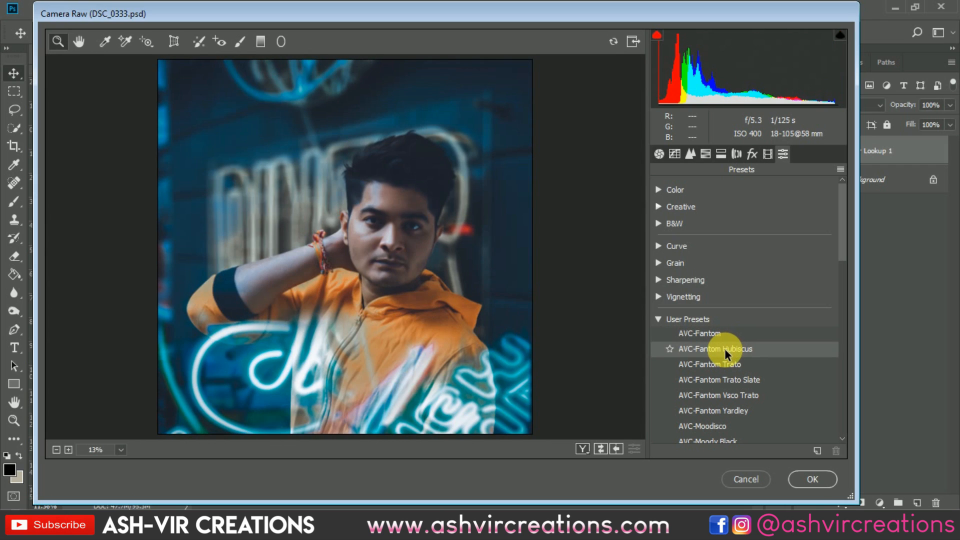
{"action": "left_click", "coordinate": [725, 358]}
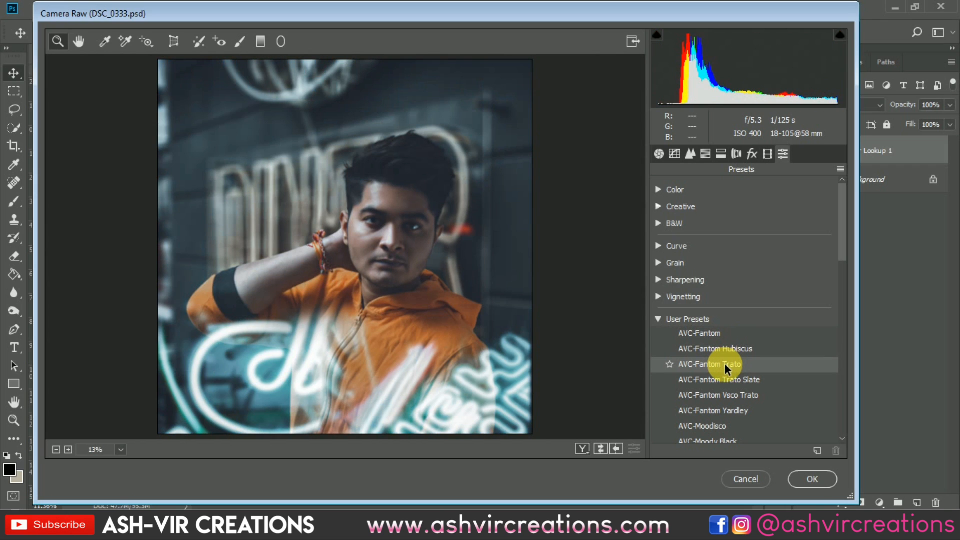
{"action": "left_click", "coordinate": [724, 376]}
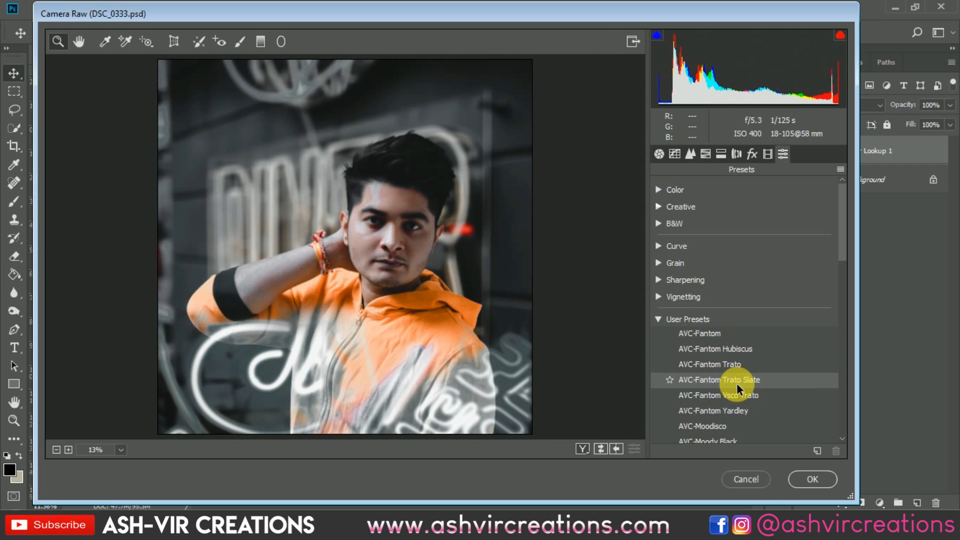
{"action": "left_click", "coordinate": [750, 480]}
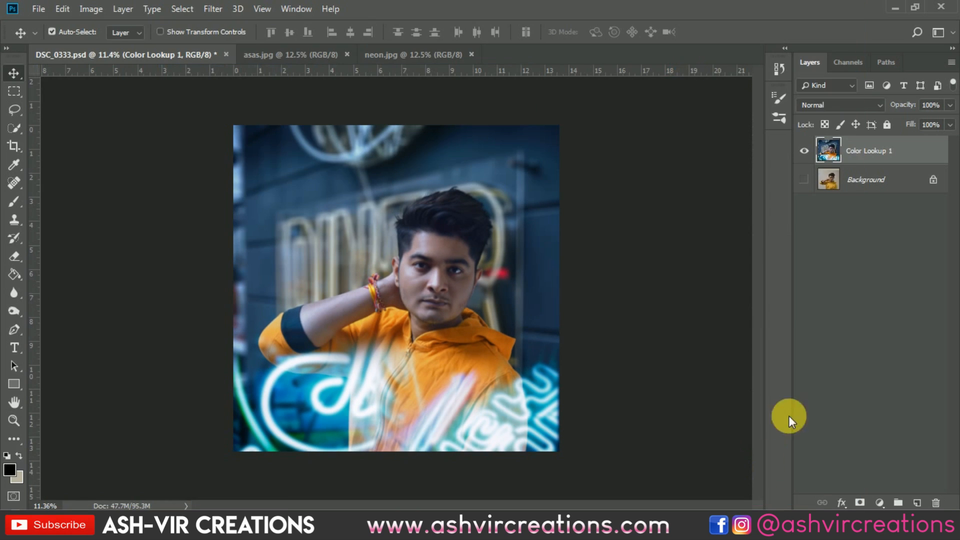
Duplicate the merged Color Lookup 1 layer within the same document, keeping the suggested copy name
{"action": "right_click", "coordinate": [863, 153]}
{"action": "left_click", "coordinate": [753, 81]}
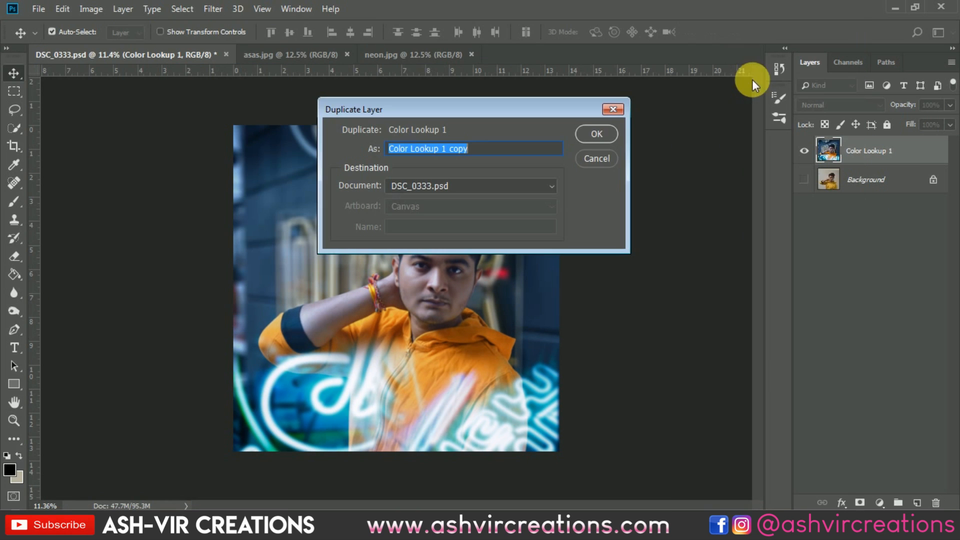
{"action": "left_click", "coordinate": [597, 134]}
Open the Camera Raw Filter on the duplicated layer, preview the user presets and choose AVC-Fantom Hubiscus
{"action": "left_click", "coordinate": [213, 9]}
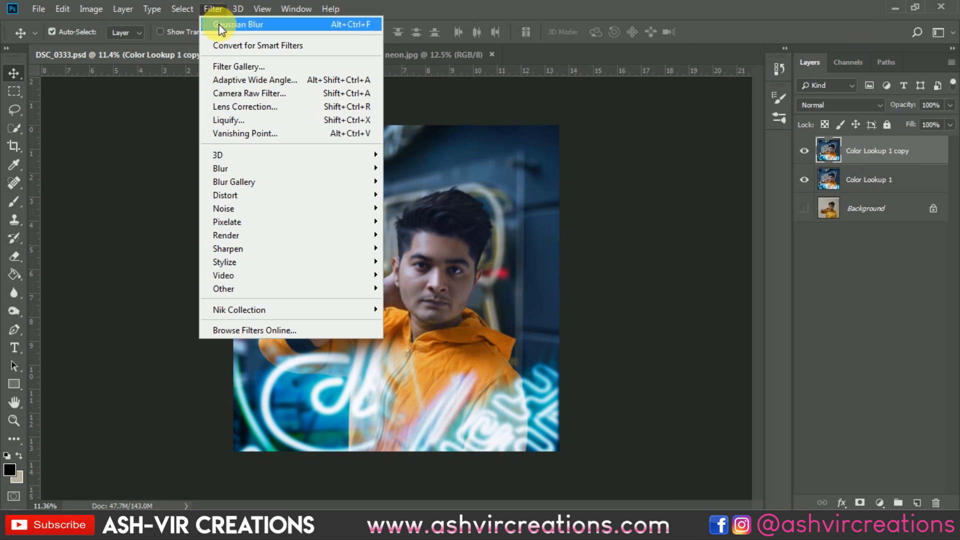
{"action": "left_click", "coordinate": [245, 93]}
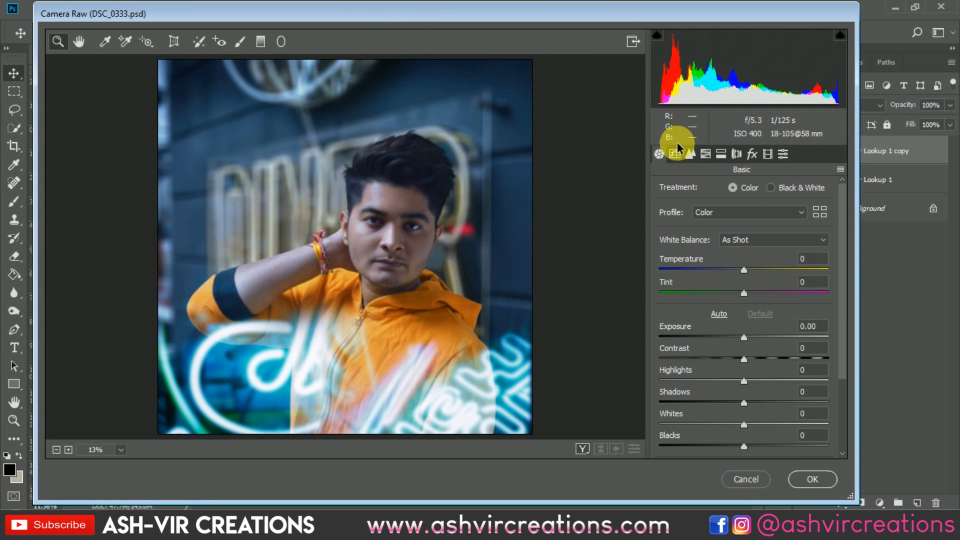
{"action": "left_click", "coordinate": [783, 154]}
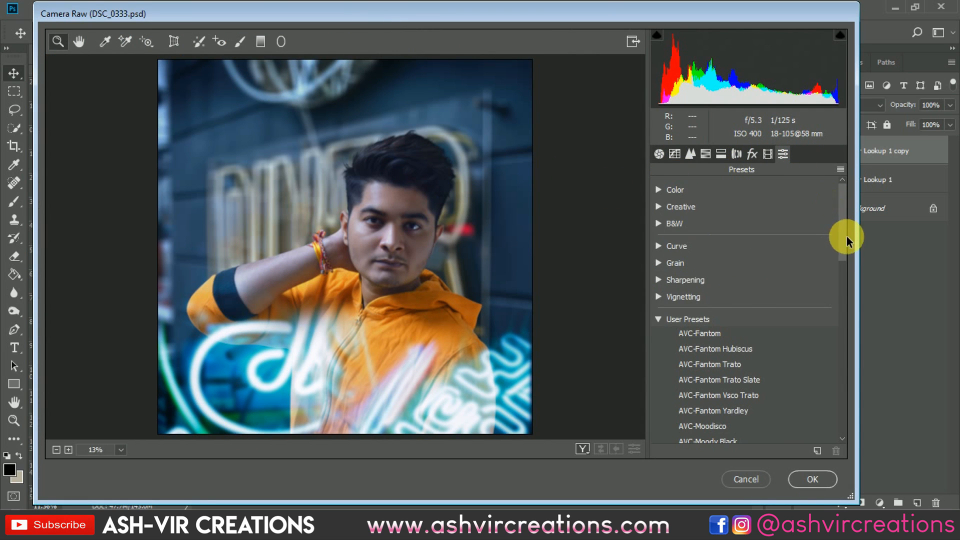
{"action": "left_click_drag", "start_coordinate": [843, 259], "coordinate": [848, 299]}
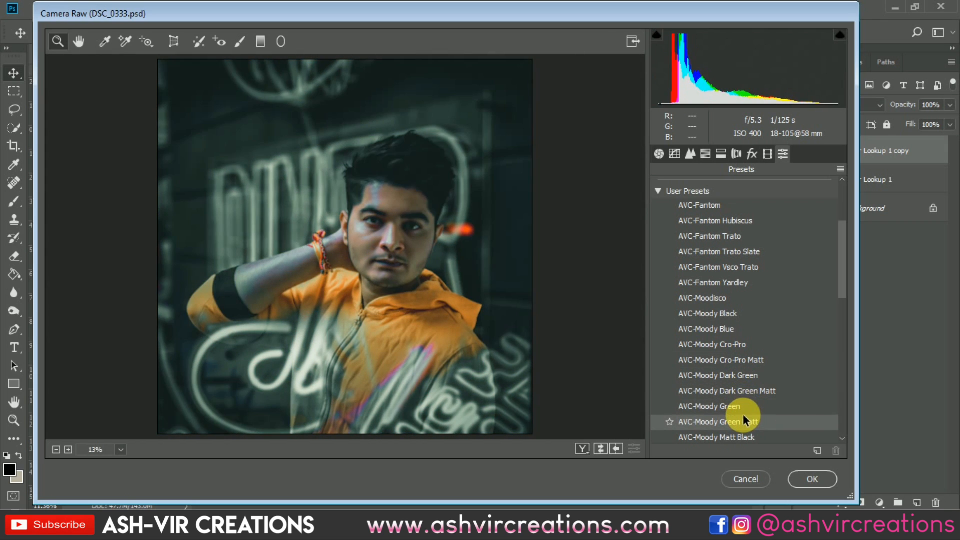
{"action": "scroll", "coordinate": [759, 427], "scroll_direction": "down", "scroll_amount": 1}
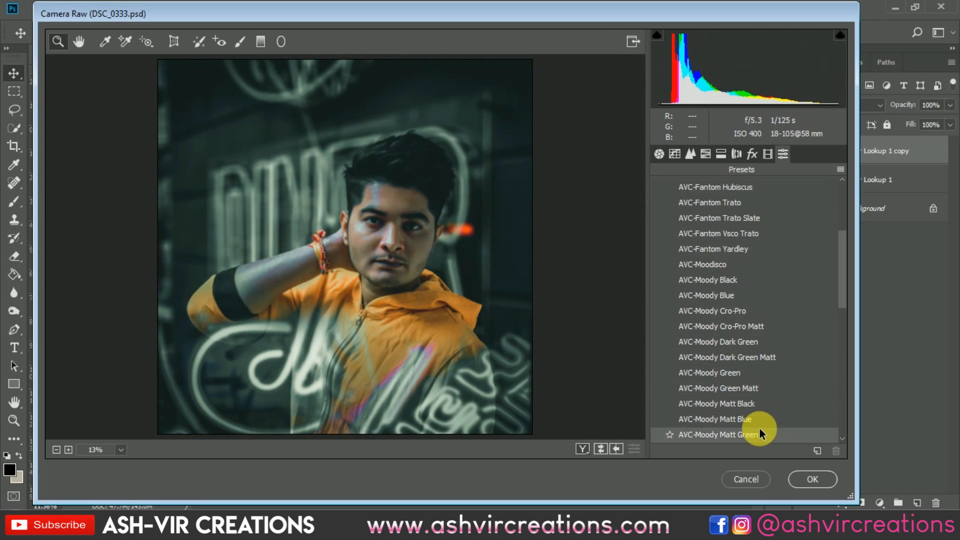
{"action": "left_click", "coordinate": [758, 421]}
{"action": "left_click_drag", "start_coordinate": [844, 300], "coordinate": [844, 347]}
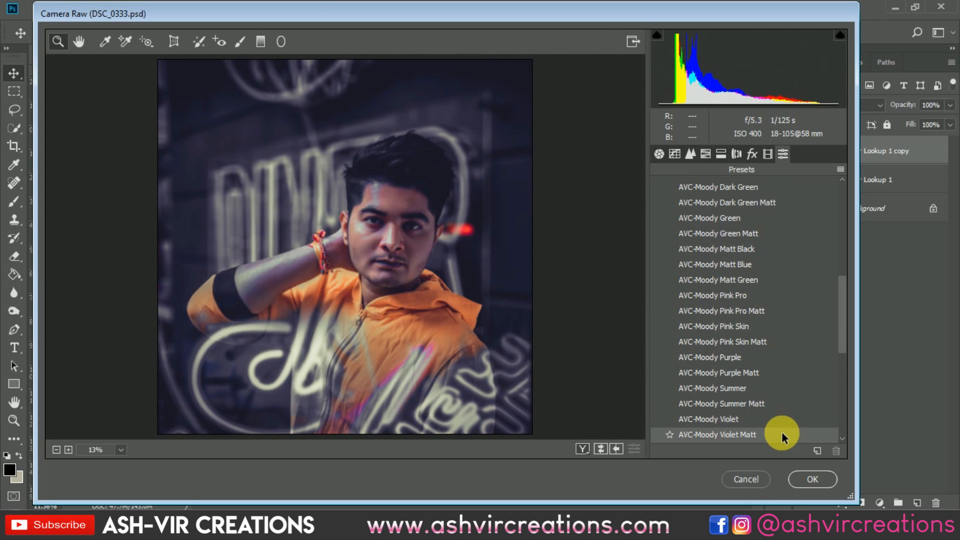
{"action": "left_click_drag", "start_coordinate": [844, 318], "coordinate": [843, 260]}
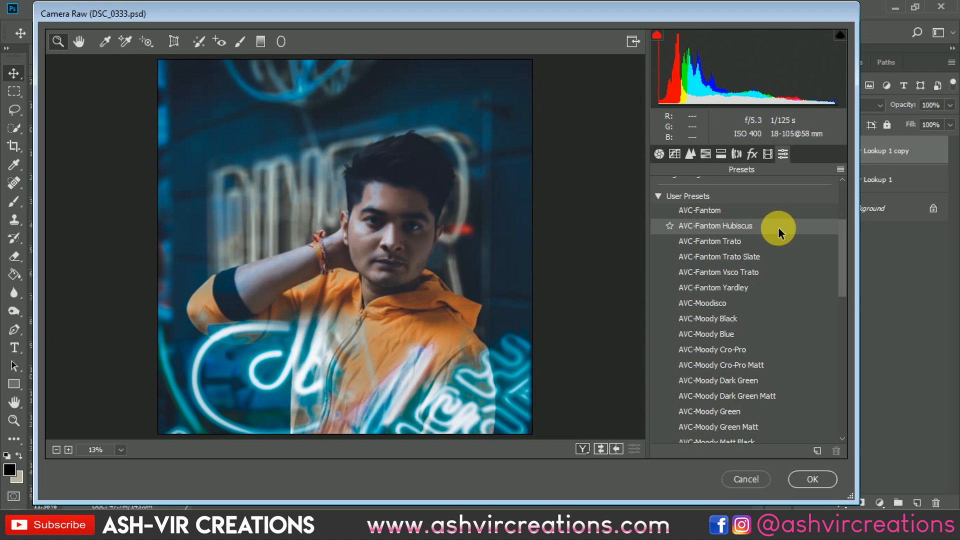
{"action": "left_click", "coordinate": [778, 227]}
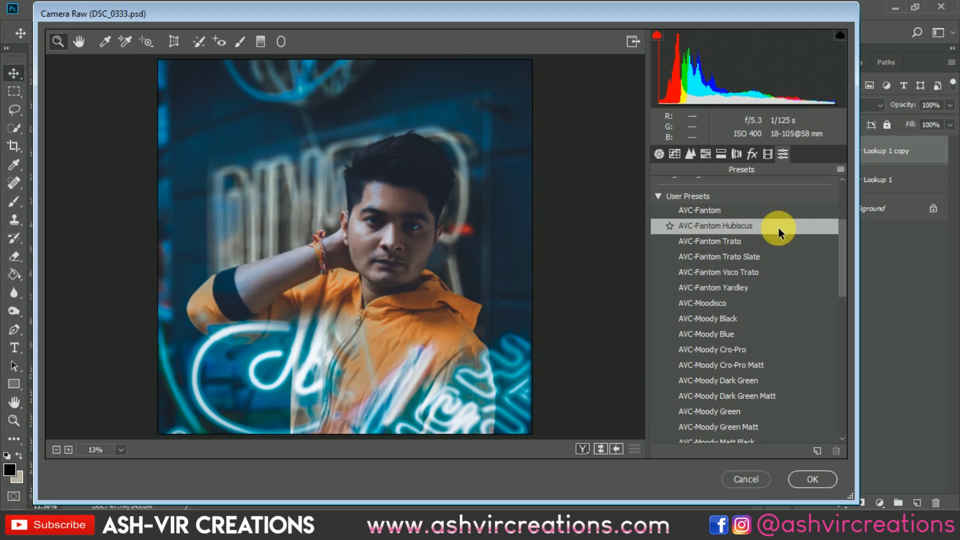
Straighten the RGB point tone curve by moving its black point to 0/0 and removing both intermediate points
{"action": "left_click", "coordinate": [721, 154]}
{"action": "left_click", "coordinate": [707, 153]}
{"action": "left_click", "coordinate": [690, 154]}
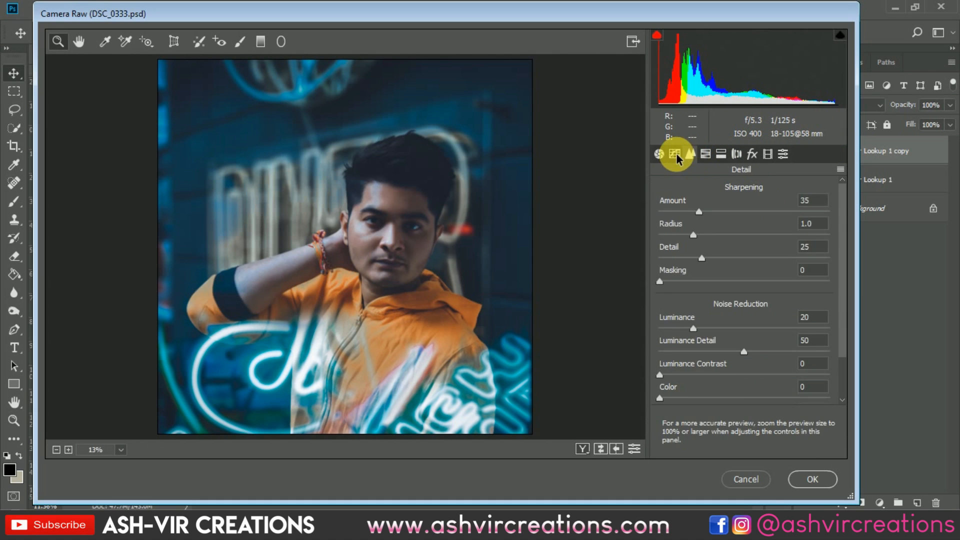
{"action": "left_click", "coordinate": [675, 154]}
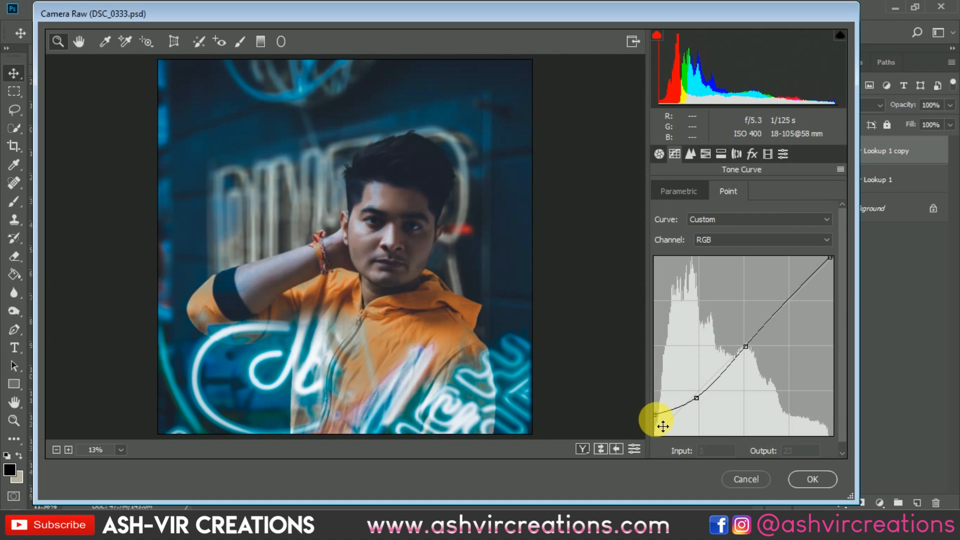
{"action": "left_click_drag", "start_coordinate": [656, 416], "coordinate": [659, 450]}
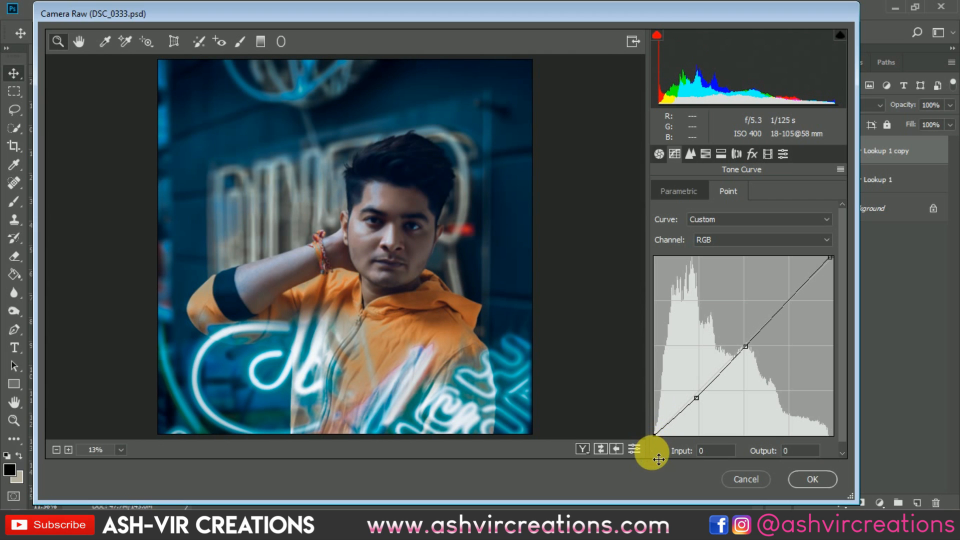
{"action": "left_click_drag", "start_coordinate": [697, 399], "coordinate": [751, 483]}
{"action": "left_click_drag", "start_coordinate": [745, 346], "coordinate": [827, 425]}
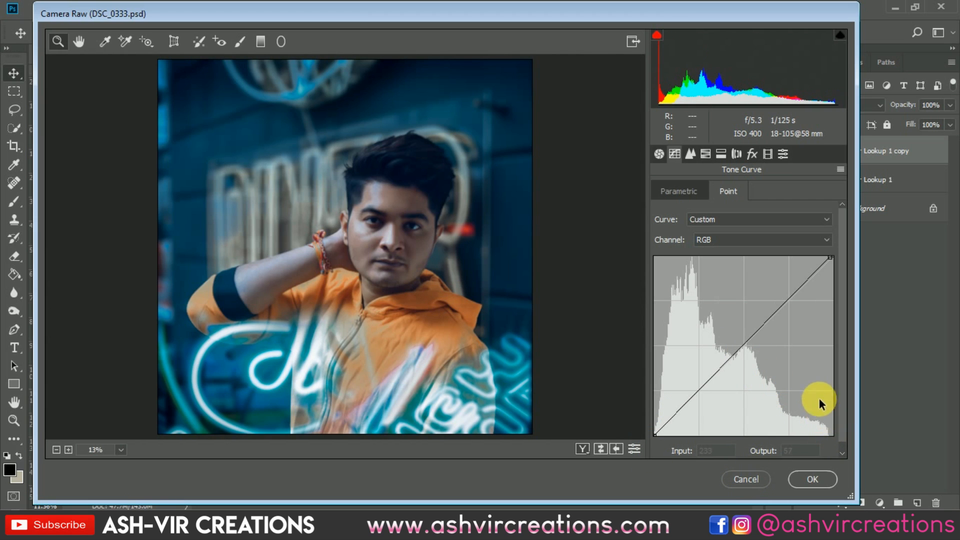
{"action": "left_click_drag", "start_coordinate": [399, 182], "coordinate": [386, 145]}
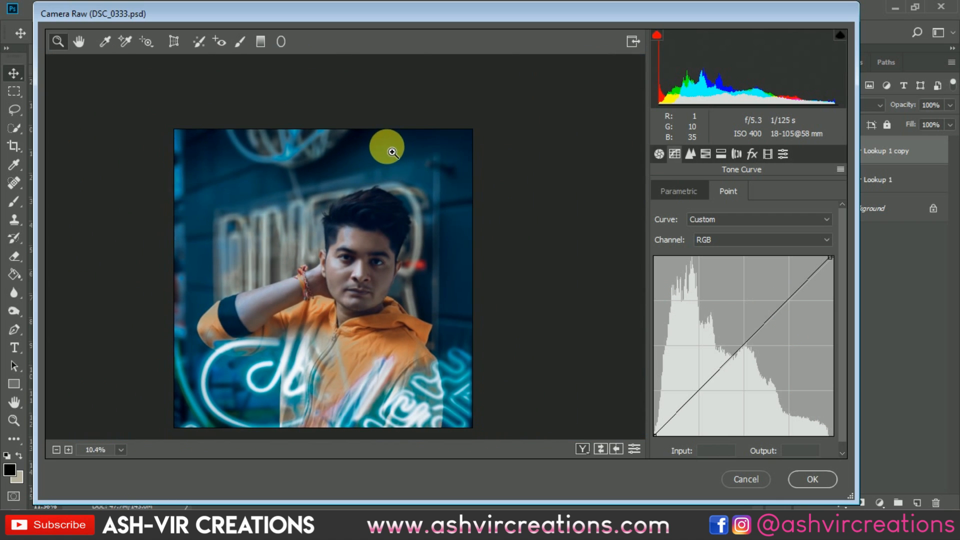
{"action": "mouse_move", "coordinate": [400, 281]}
{"action": "left_mouse_down"}
{"action": "mouse_move", "coordinate": [375, 253]}
{"action": "mouse_move", "coordinate": [404, 287]}
{"action": "left_mouse_up"}
{"action": "mouse_move", "coordinate": [562, 16]}
{"action": "left_mouse_down"}
{"action": "mouse_move", "coordinate": [440, 386]}
{"action": "mouse_move", "coordinate": [536, 80]}
{"action": "mouse_move", "coordinate": [566, 25]}
{"action": "left_mouse_up"}
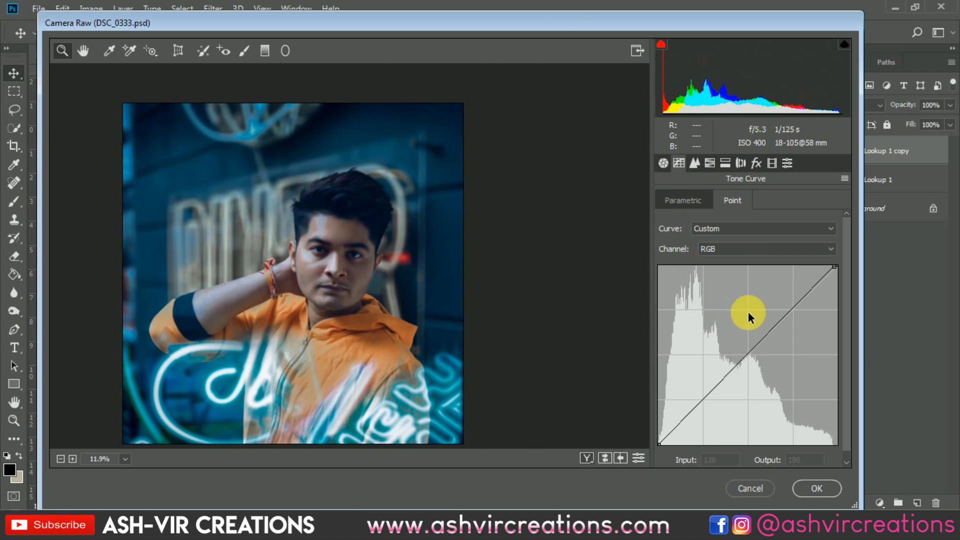
Apply the Camera Raw grade and toggle the Color Lookup 1 copy layer's visibility to compare it with the ungraded version
{"action": "left_click", "coordinate": [816, 489]}
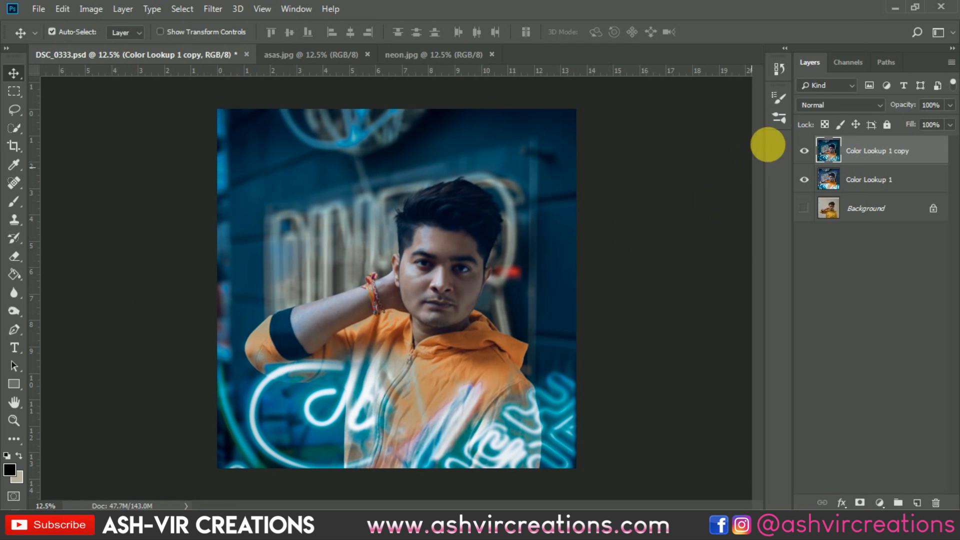
{"action": "left_click", "coordinate": [805, 151]}
{"action": "scroll", "coordinate": [480, 255], "scroll_direction": "up", "scroll_amount": 1, "text": "alt"}
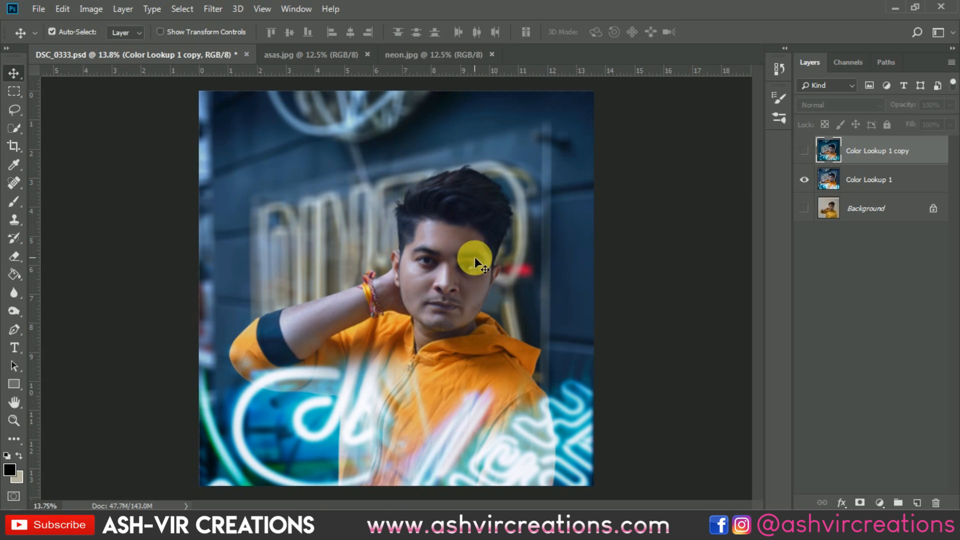
{"action": "left_click", "coordinate": [805, 152]}
{"action": "left_click", "coordinate": [804, 152]}
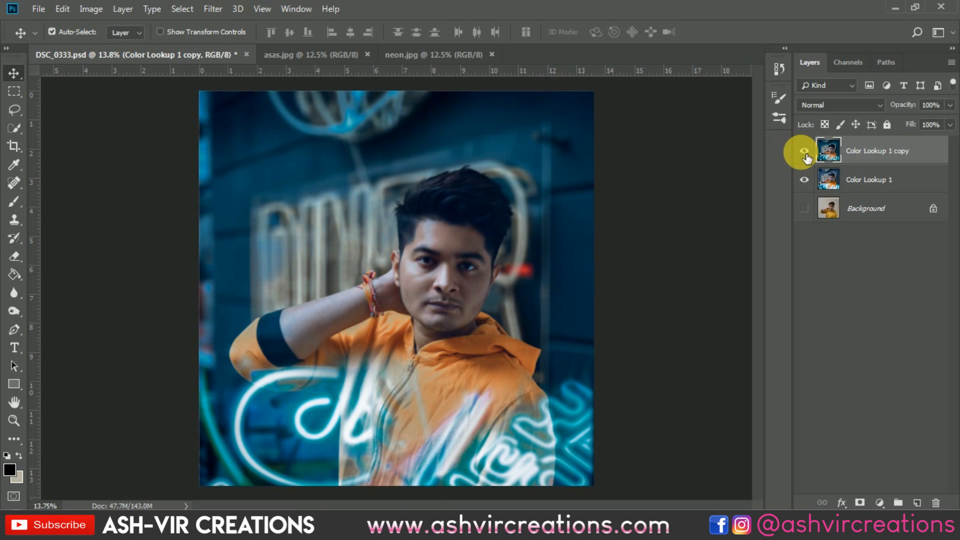
{"action": "left_click", "coordinate": [804, 151]}
{"action": "left_click", "coordinate": [805, 151]}
{"action": "left_click", "coordinate": [804, 151]}
{"action": "left_click", "coordinate": [805, 151]}
{"action": "left_click", "coordinate": [805, 151]}
Examine the man's face up close, comparing the image with and without the graded Color Lookup 1 copy layer
{"action": "scroll", "coordinate": [566, 289], "scroll_direction": "down", "scroll_amount": 5}
{"action": "scroll", "coordinate": [551, 287], "scroll_direction": "up", "scroll_amount": 4}
{"action": "scroll", "coordinate": [478, 253], "scroll_direction": "up", "scroll_amount": 1}
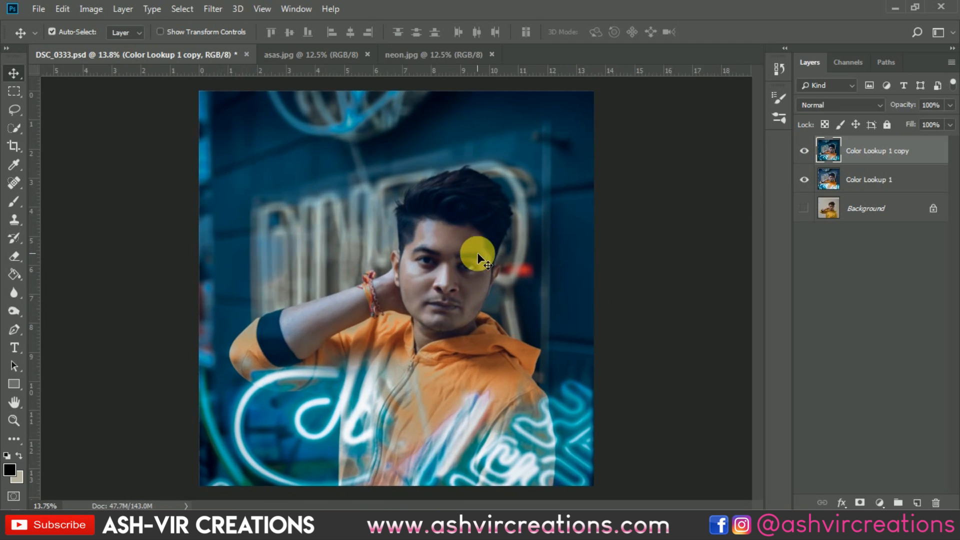
{"action": "scroll", "coordinate": [369, 359], "scroll_direction": "up", "scroll_amount": 2}
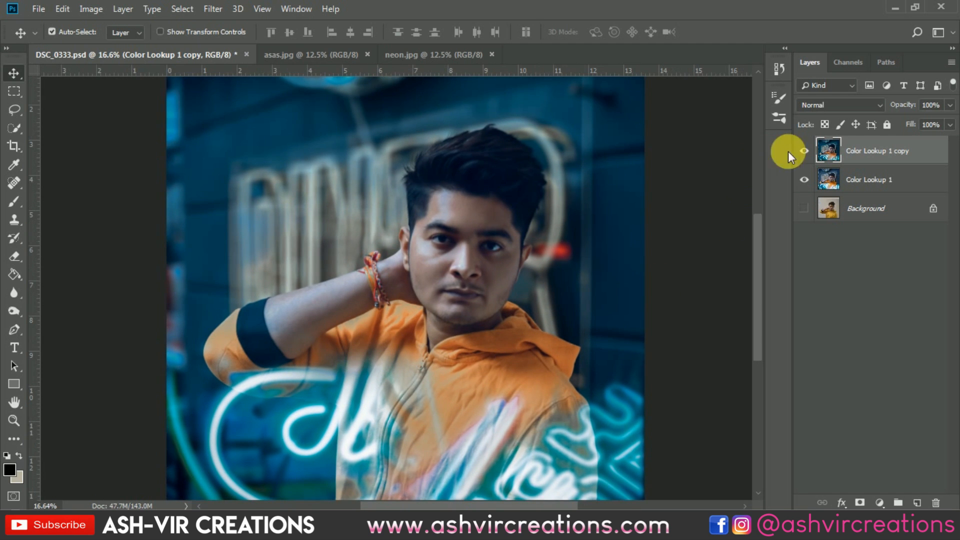
{"action": "left_click", "coordinate": [805, 150]}
{"action": "left_click", "coordinate": [806, 151]}
{"action": "left_click", "coordinate": [806, 151]}
{"action": "left_click", "coordinate": [806, 150]}
{"action": "left_click", "coordinate": [806, 150]}
{"action": "left_click", "coordinate": [806, 150]}
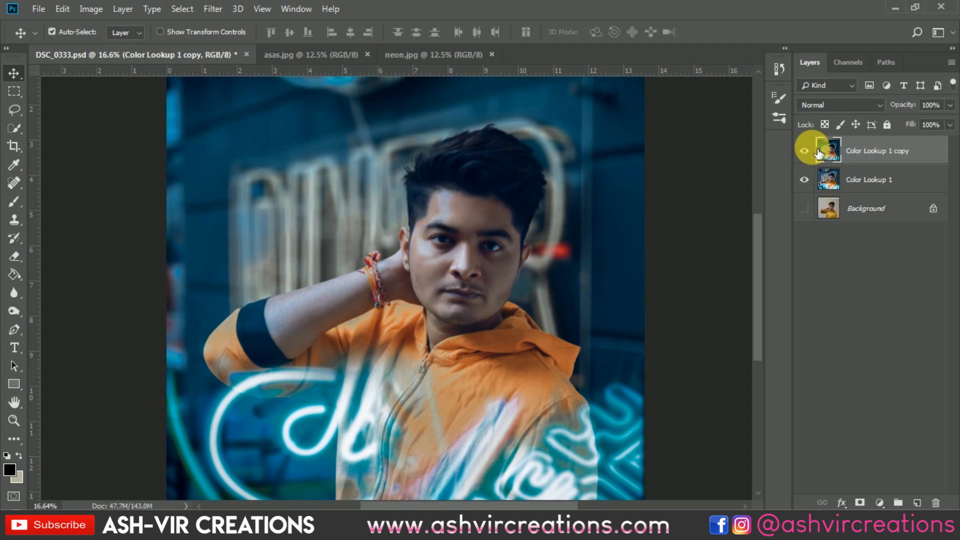
Merge the Color Lookup 1 copy and Color Lookup 1 layers into a single layer
{"action": "scroll", "coordinate": [709, 206], "scroll_direction": "down", "scroll_amount": 1}
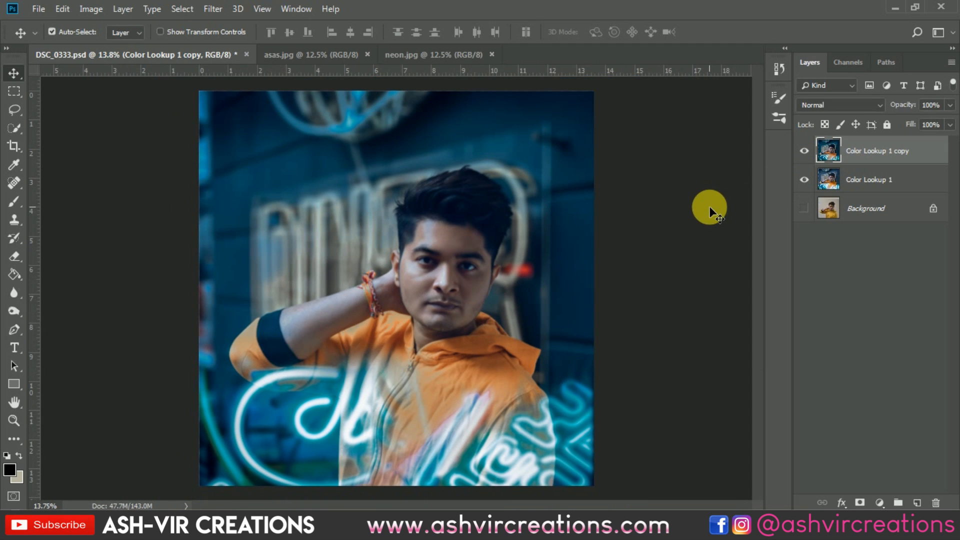
{"action": "left_click", "coordinate": [856, 181], "text": "ctrl"}
{"action": "right_click", "coordinate": [857, 181]}
{"action": "left_click", "coordinate": [728, 390]}
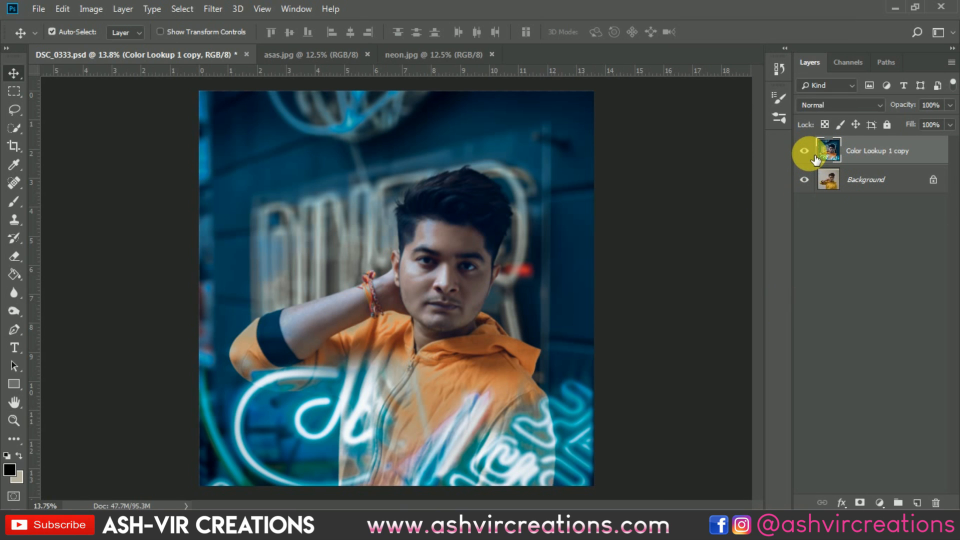
Hide and show the merged layer to compare the finished composite with the original Background photo
{"action": "left_click", "coordinate": [813, 155]}
{"action": "scroll", "coordinate": [727, 171], "scroll_direction": "down", "scroll_amount": 1}
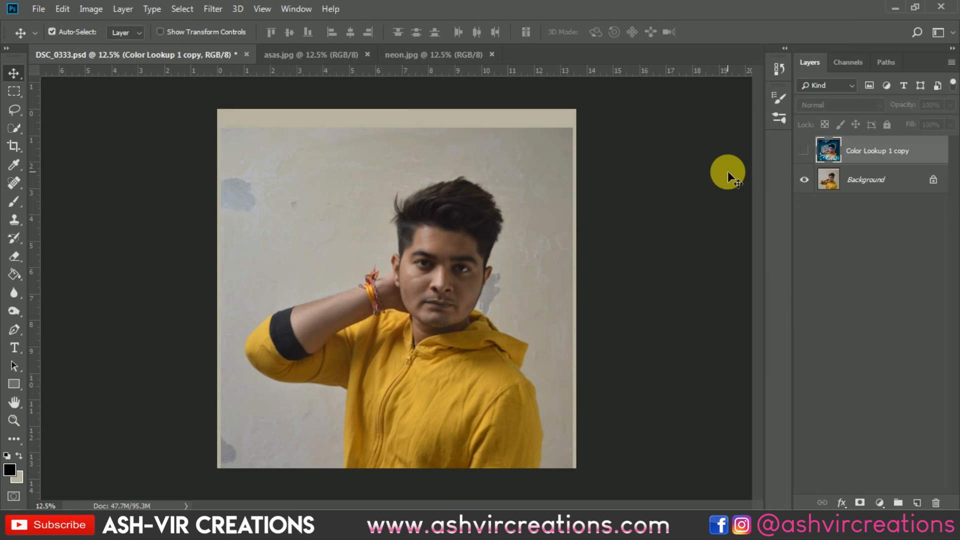
{"action": "left_click", "coordinate": [804, 152]}
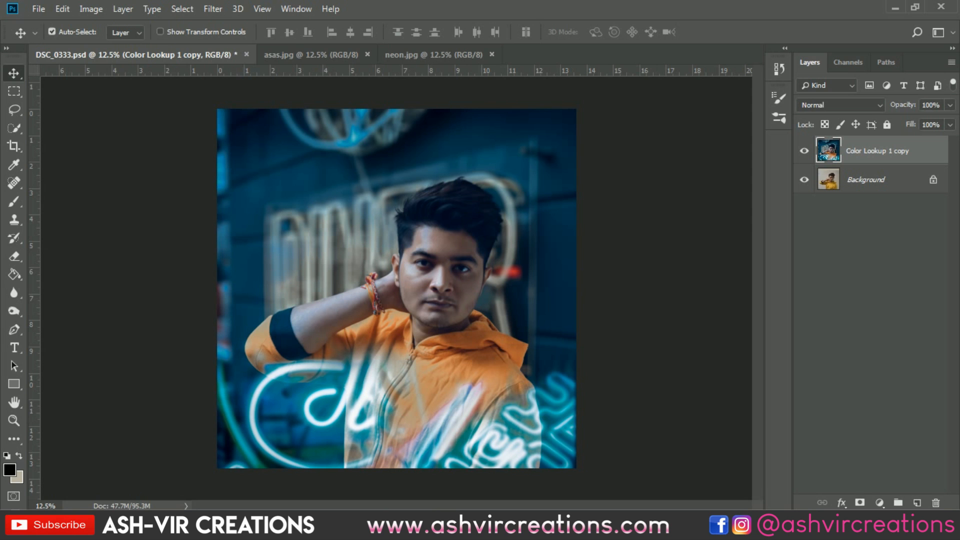
{"action": "scroll", "coordinate": [656, 271], "scroll_direction": "up", "scroll_amount": 1}
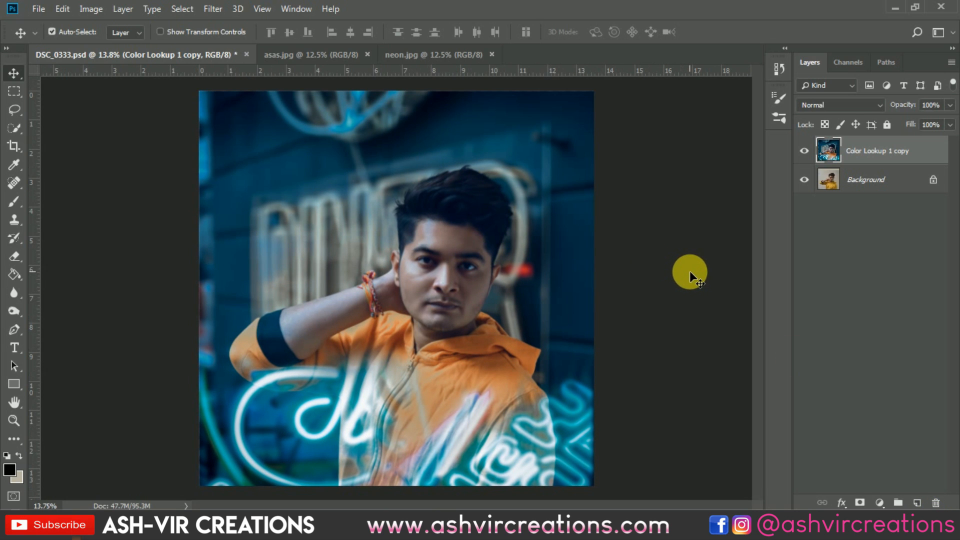